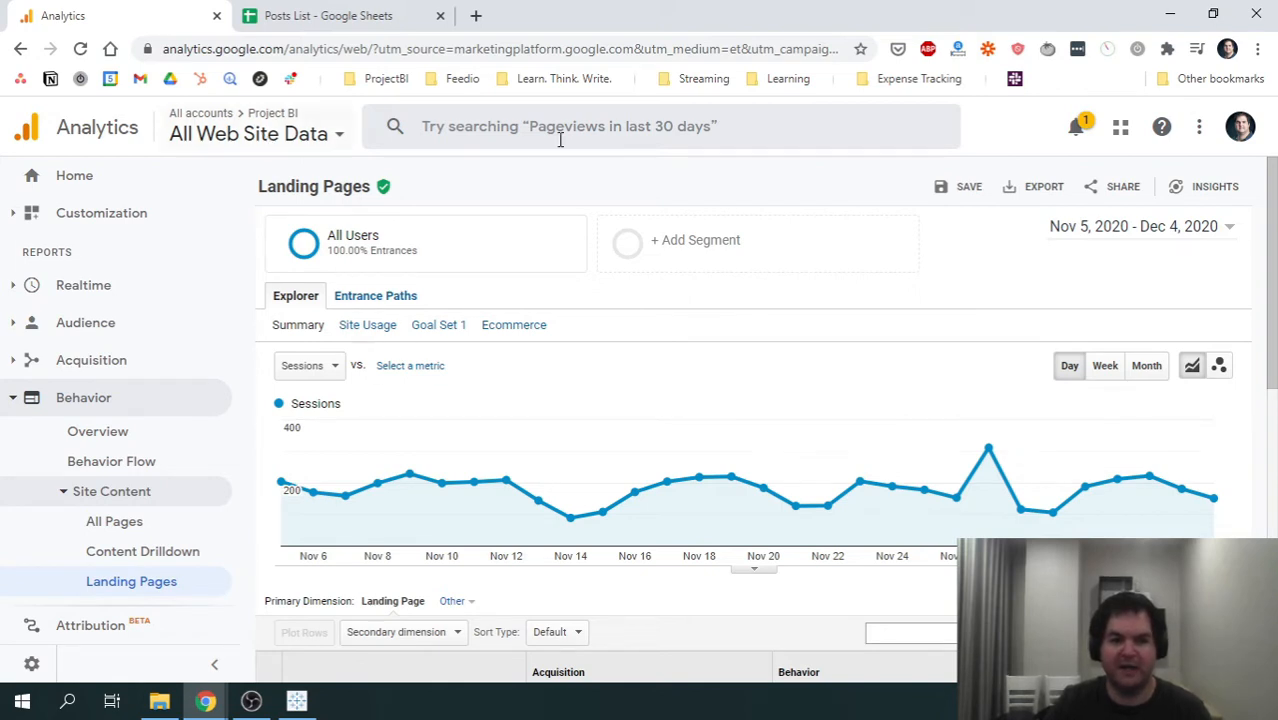
- Review the Landing Pages report, examining the sessions chart and the per-page metrics table
scroll(170, 540, "down", 2)
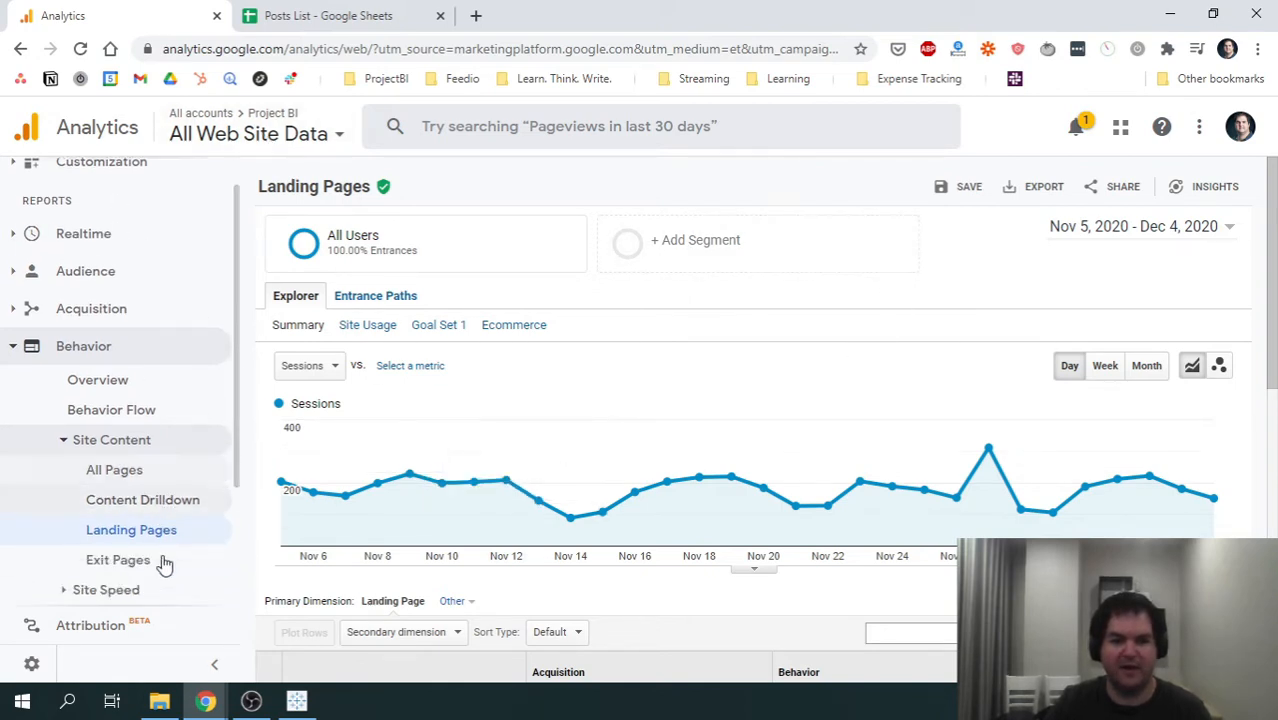
scroll(157, 492, "up", 2)
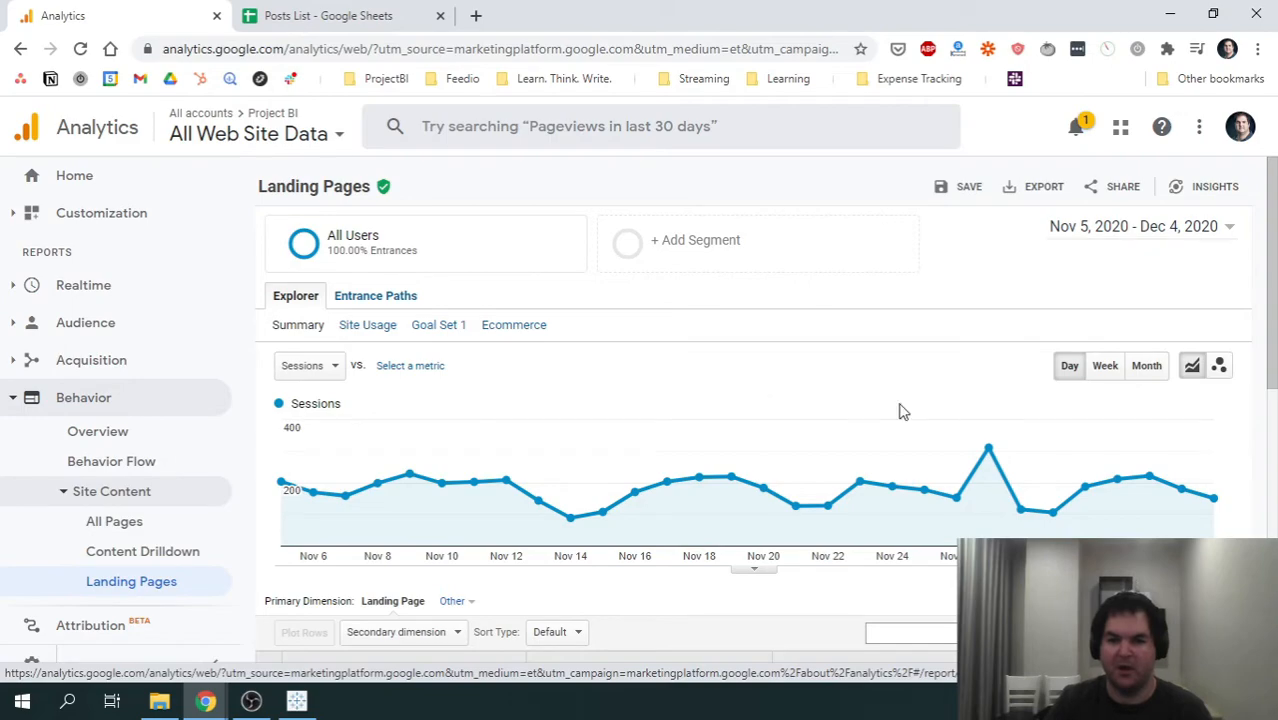
scroll(905, 450, "down", 5)
scroll(940, 485, "down", 1)
scroll(676, 431, "up", 3)
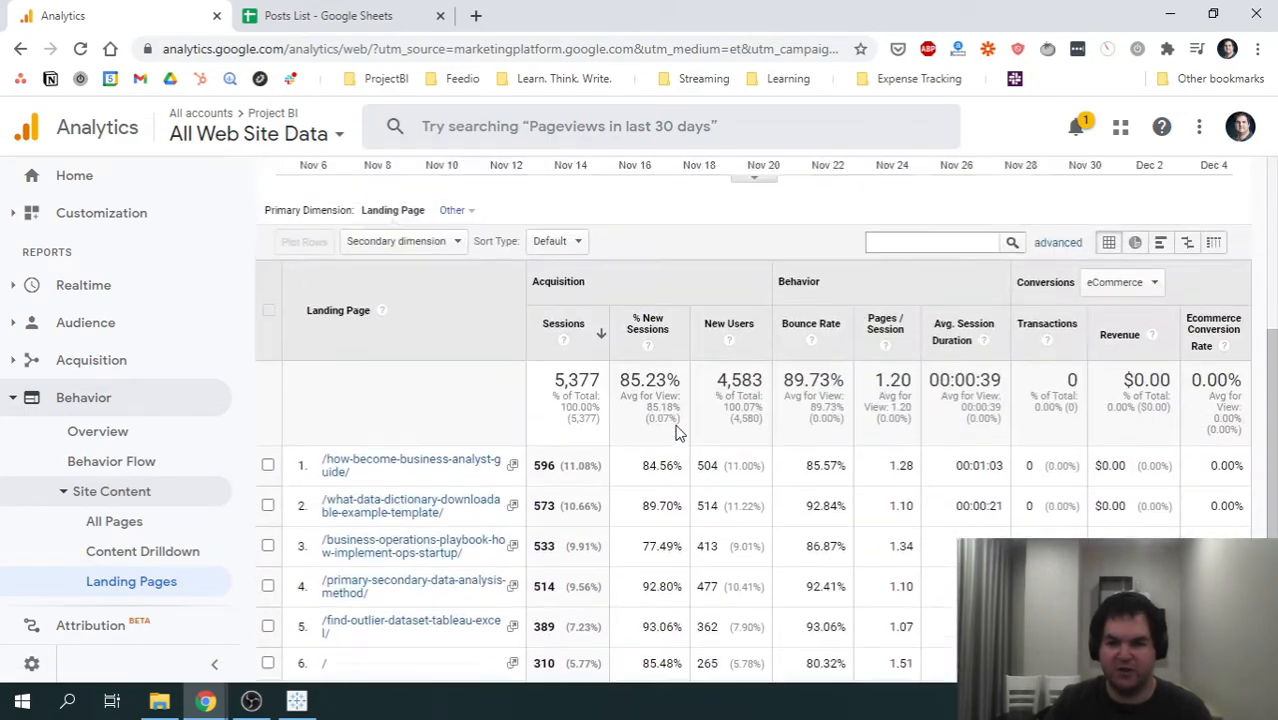
scroll(676, 430, "down", 3)
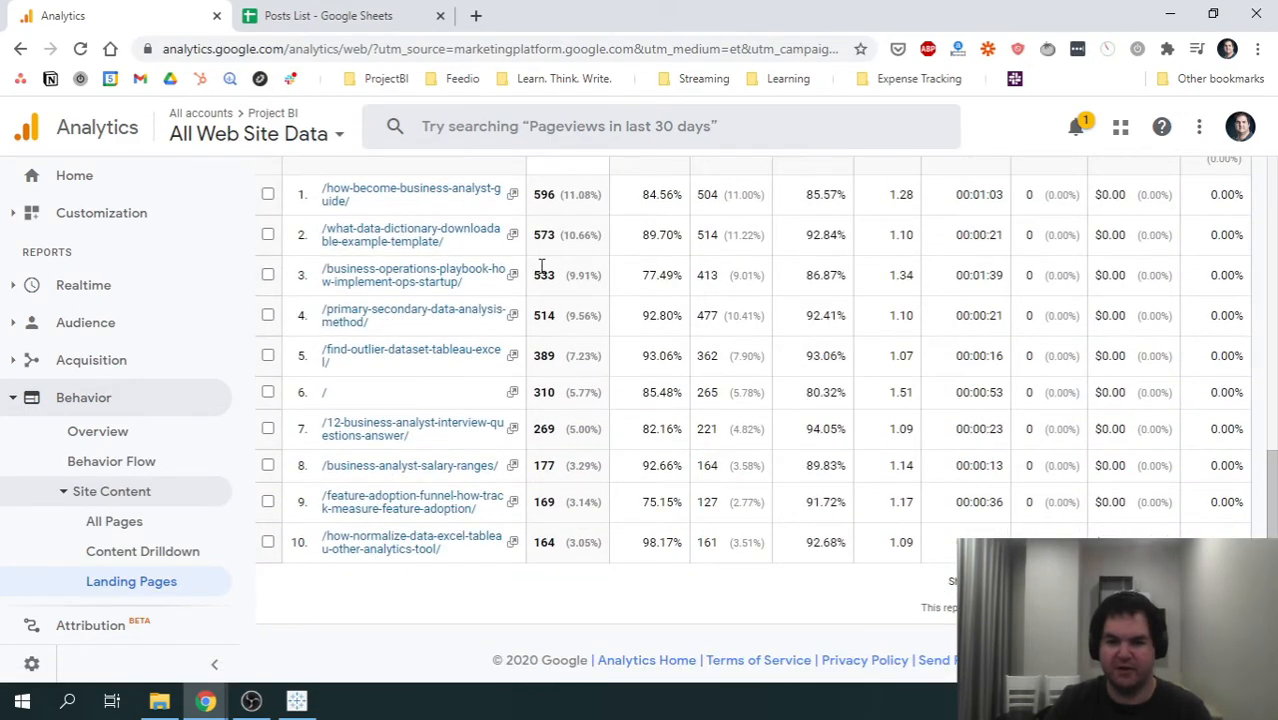
scroll(538, 300, "up", 1)
scroll(525, 345, "down", 1)
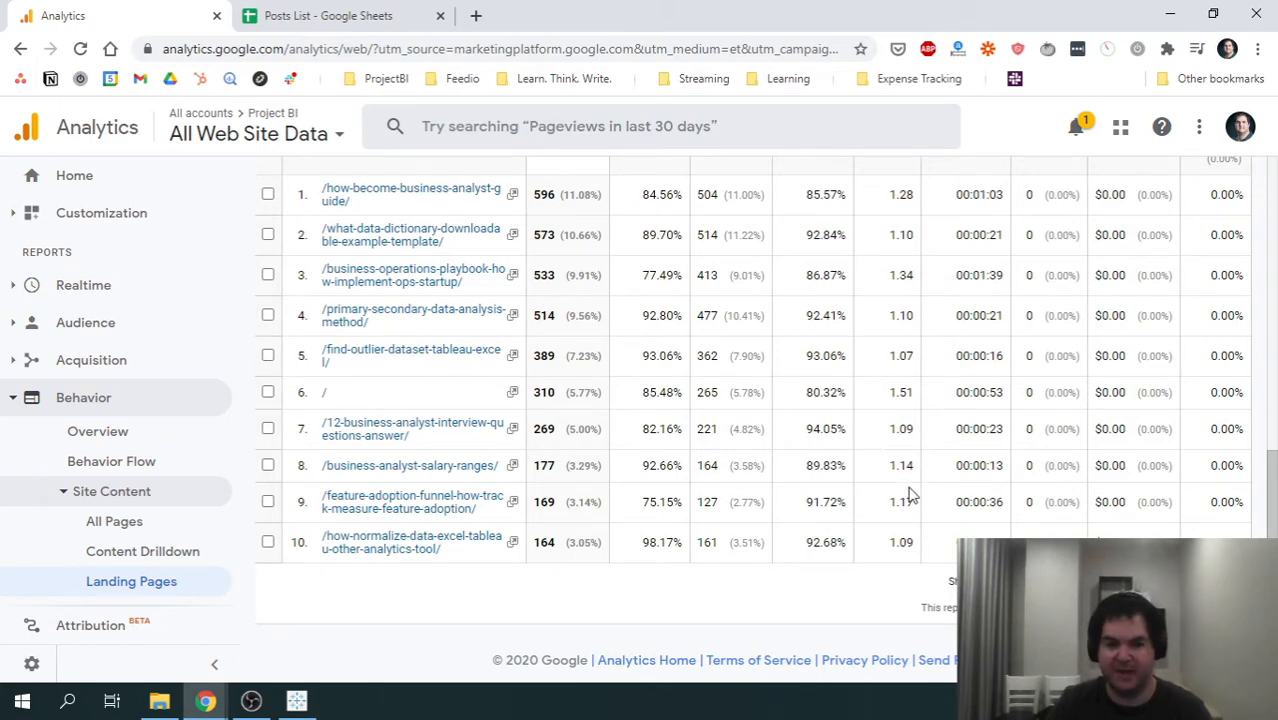
scroll(910, 493, "up", 5)
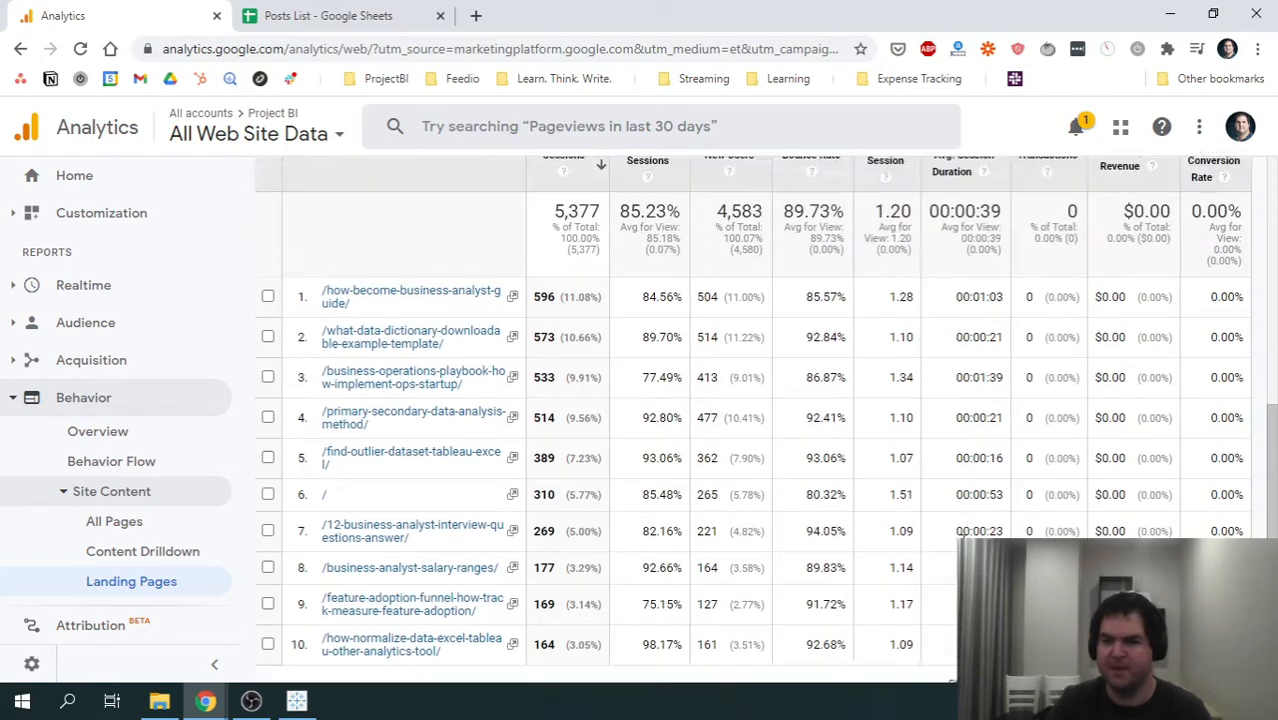
scroll(910, 493, "down", 5)
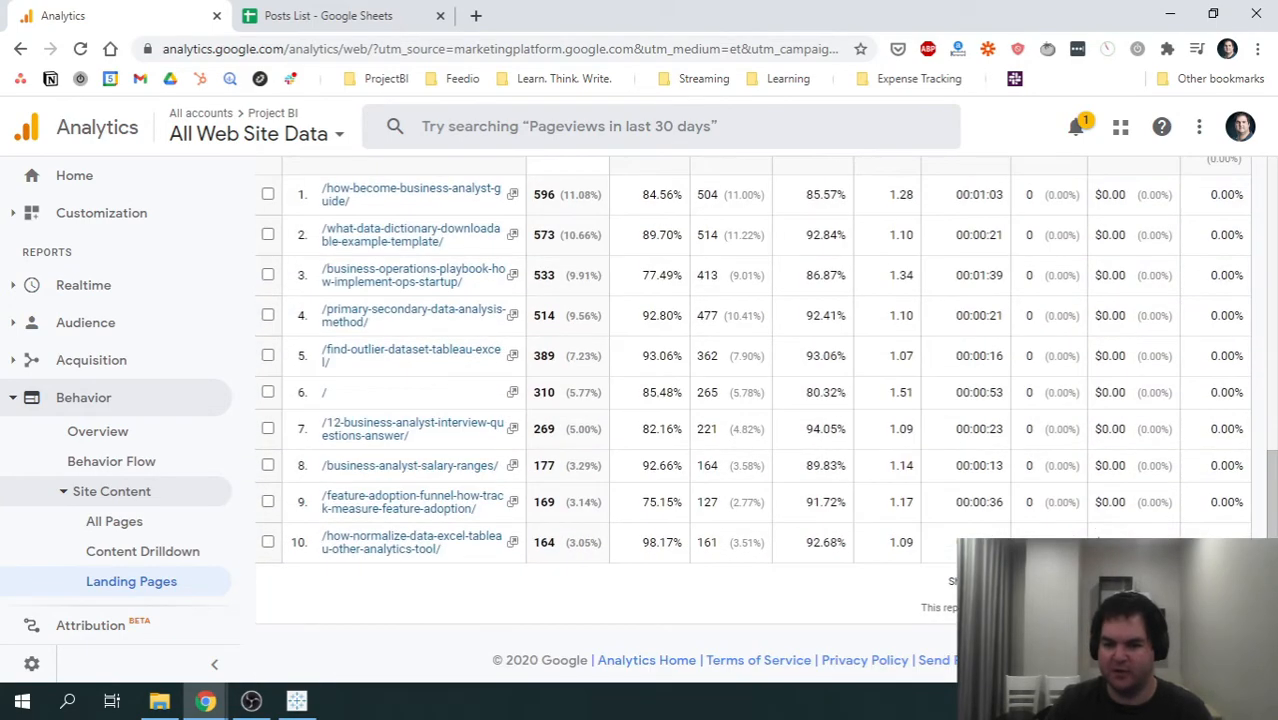
- Set the landing pages table to show 250 rows
left_click(1020, 581)
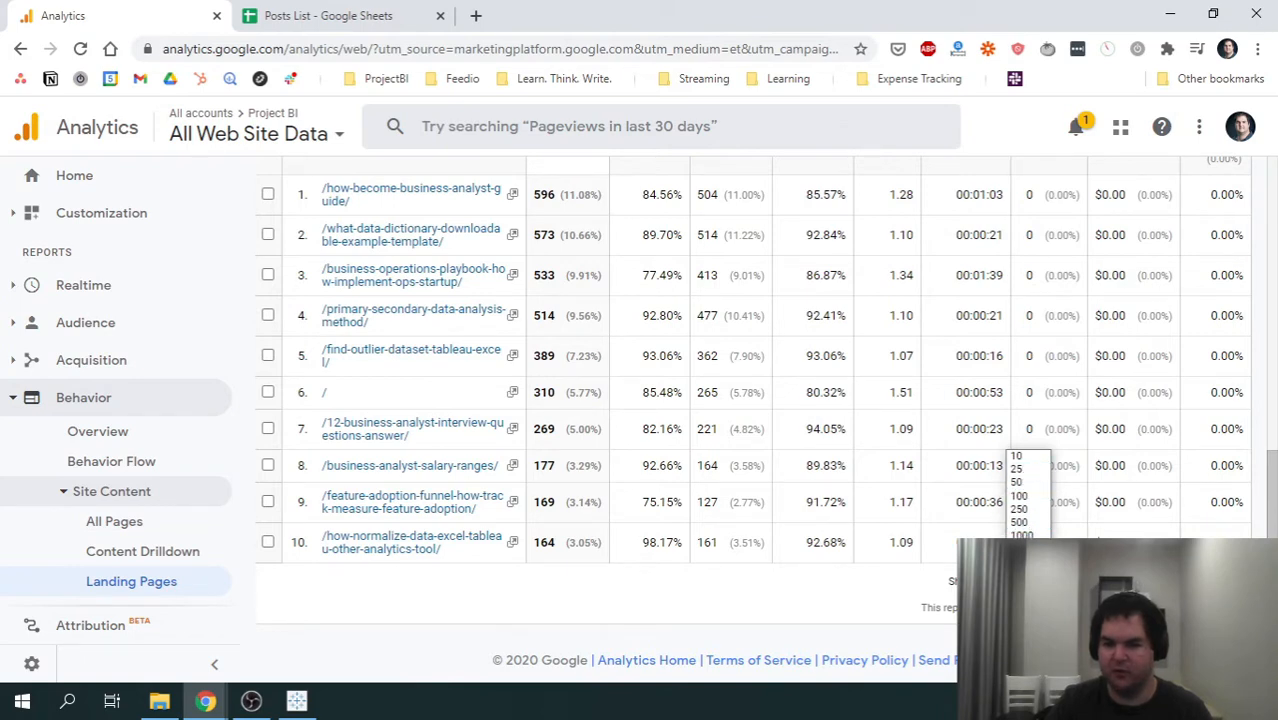
left_click(1021, 562)
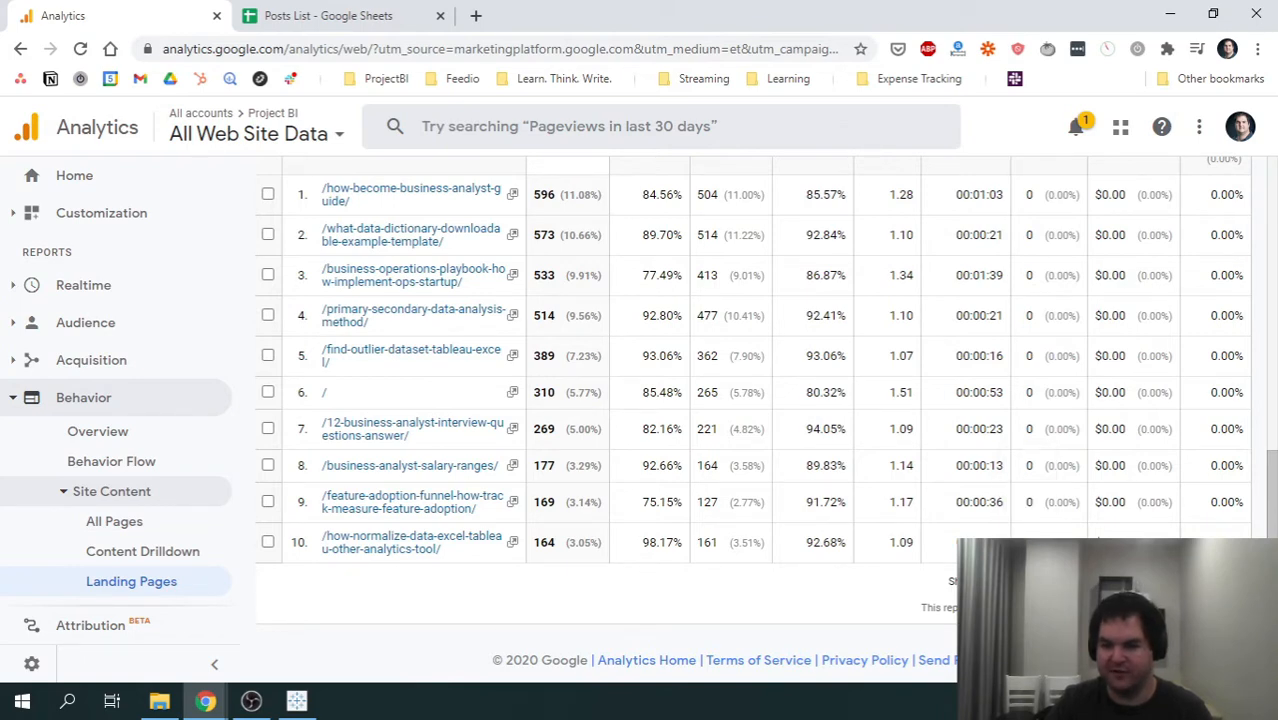
left_click(1020, 581)
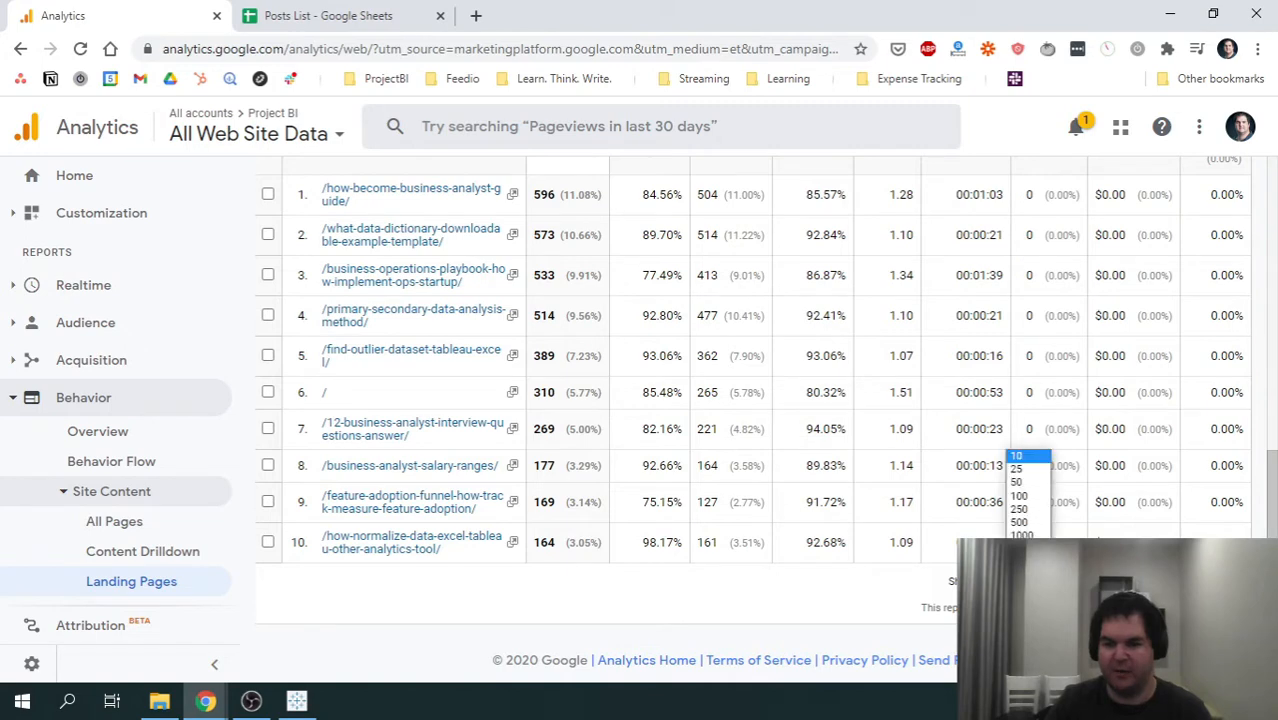
left_click(1030, 511)
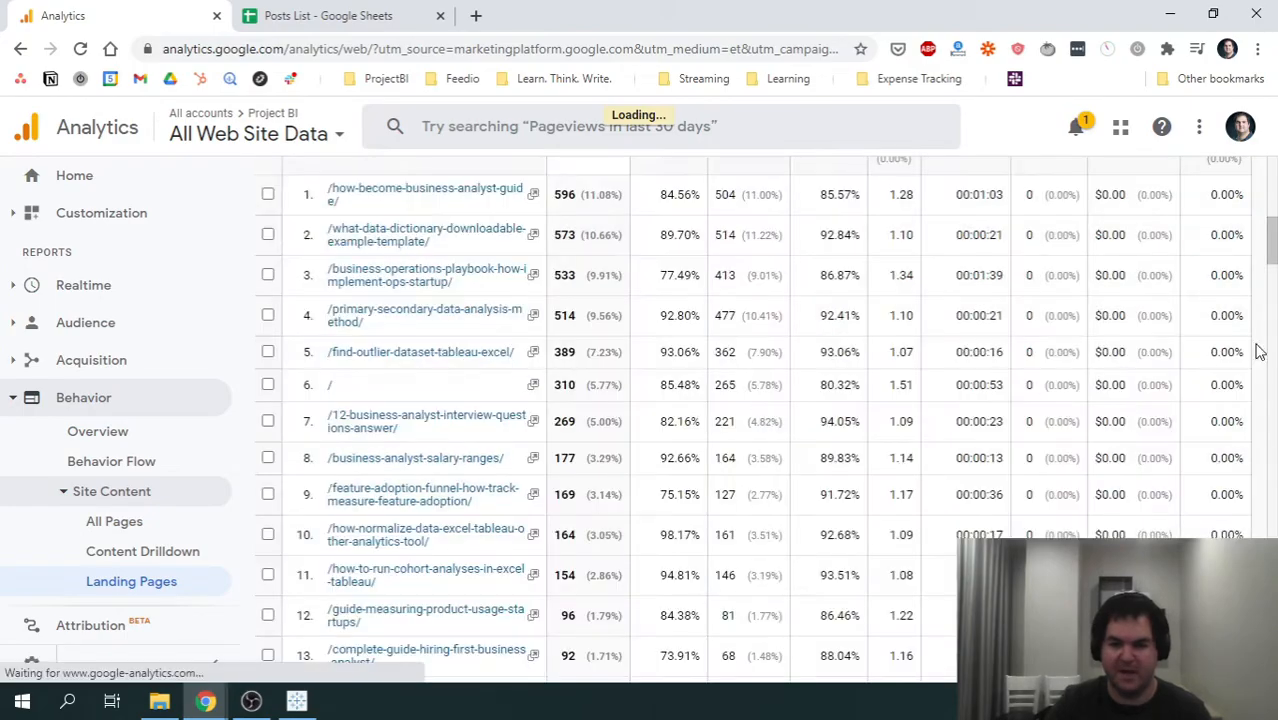
- Examine the landing page URLs and their session figures in the expanded table
left_click_drag(1266, 350, 1272, 235)
scroll(511, 508, "up", 3)
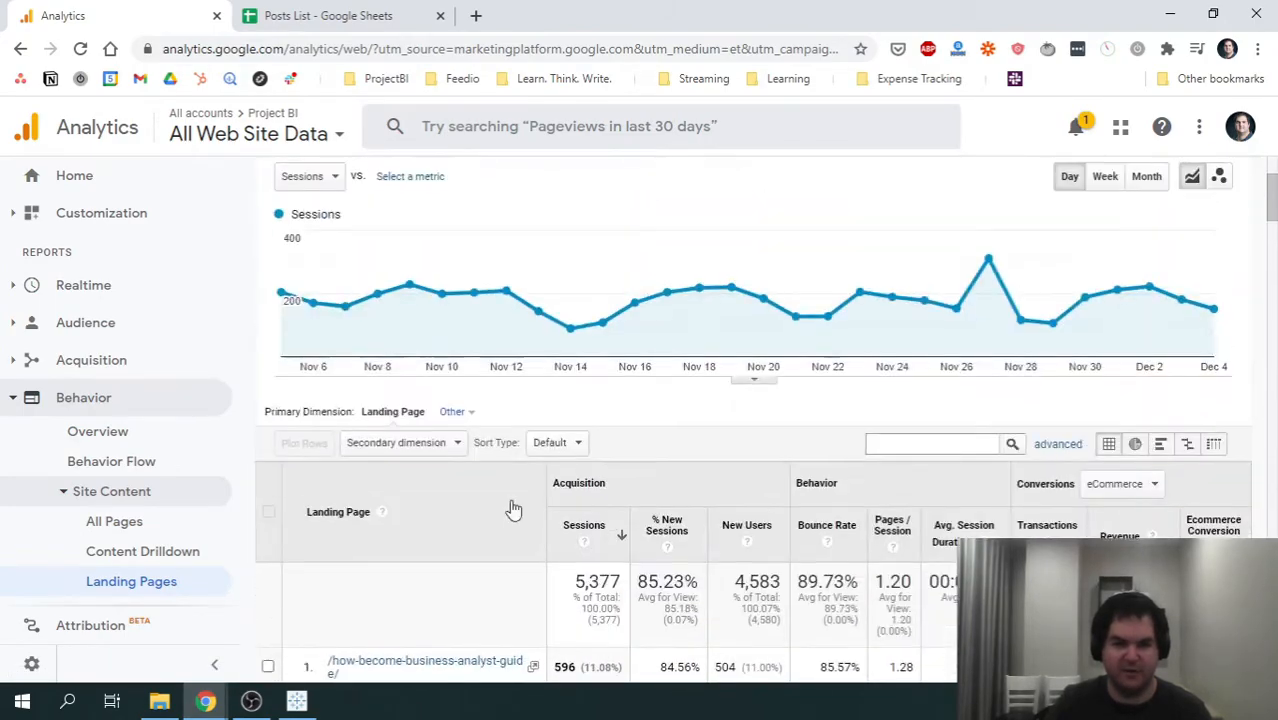
scroll(442, 491, "down", 2)
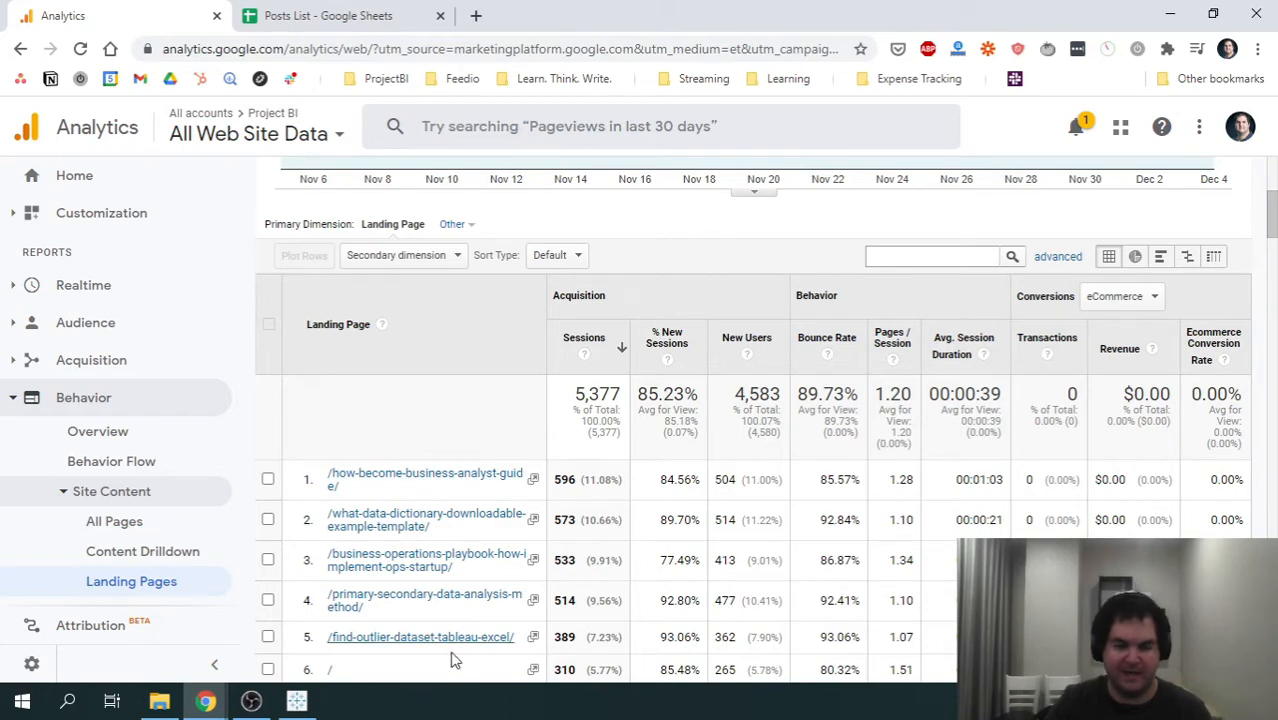
scroll(445, 570, "down", 6)
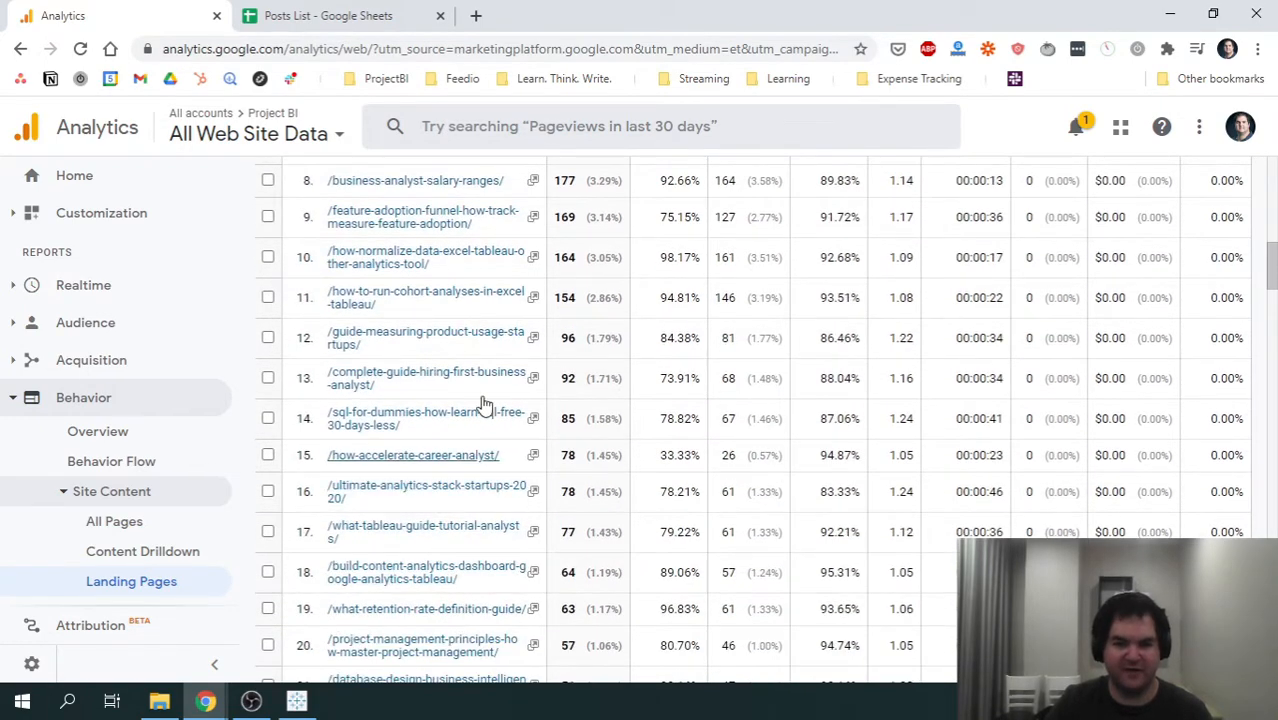
scroll(487, 412, "up", 8)
scroll(400, 566, "down", 10)
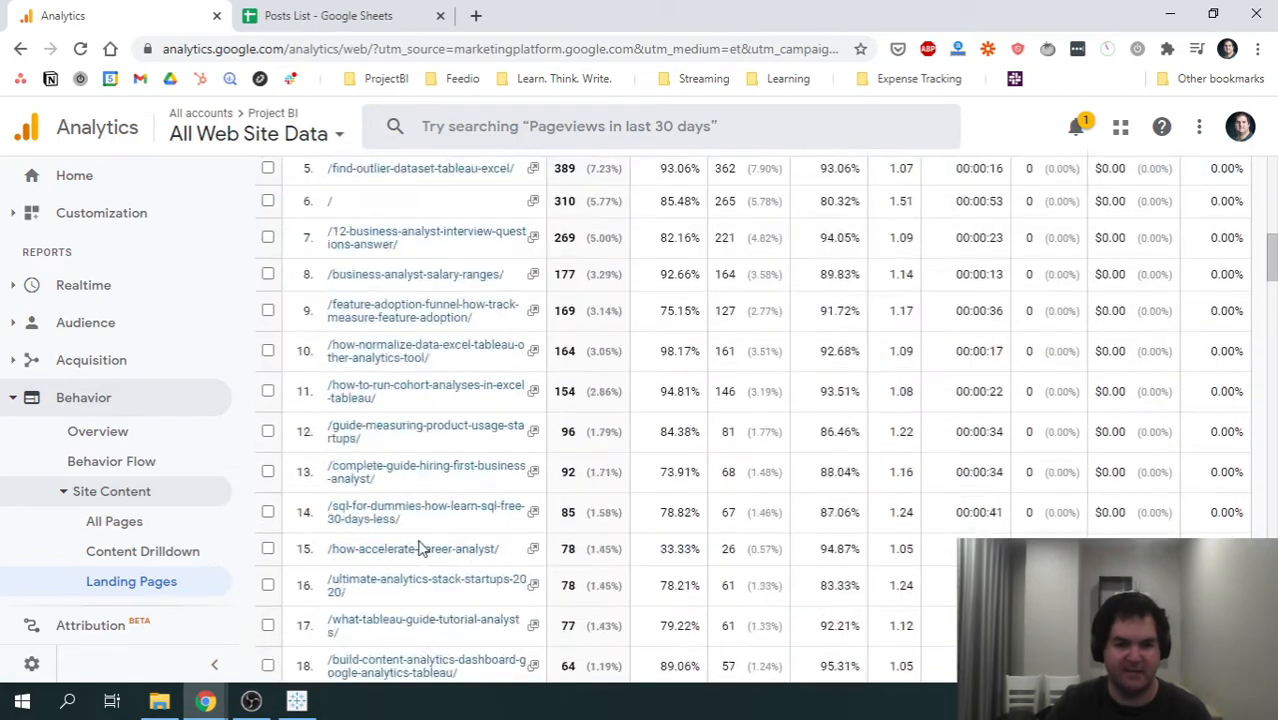
scroll(421, 545, "up", 5)
scroll(425, 590, "up", 8)
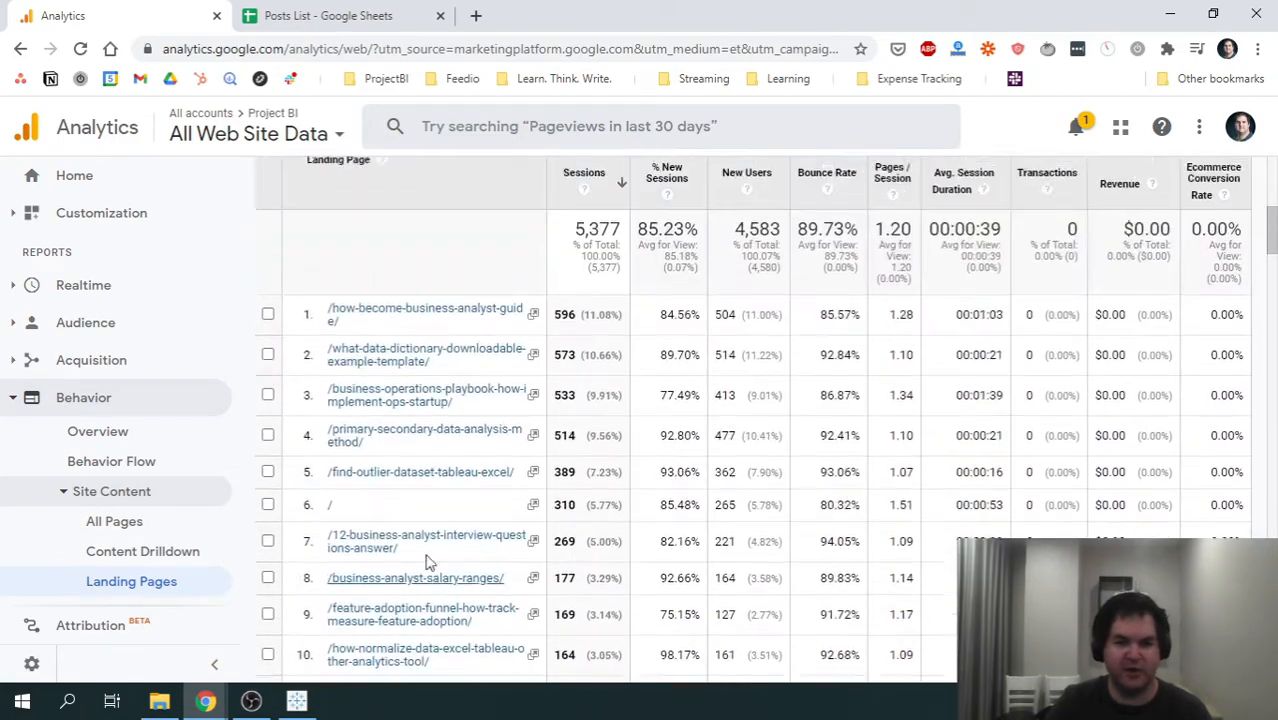
scroll(432, 605, "down", 4)
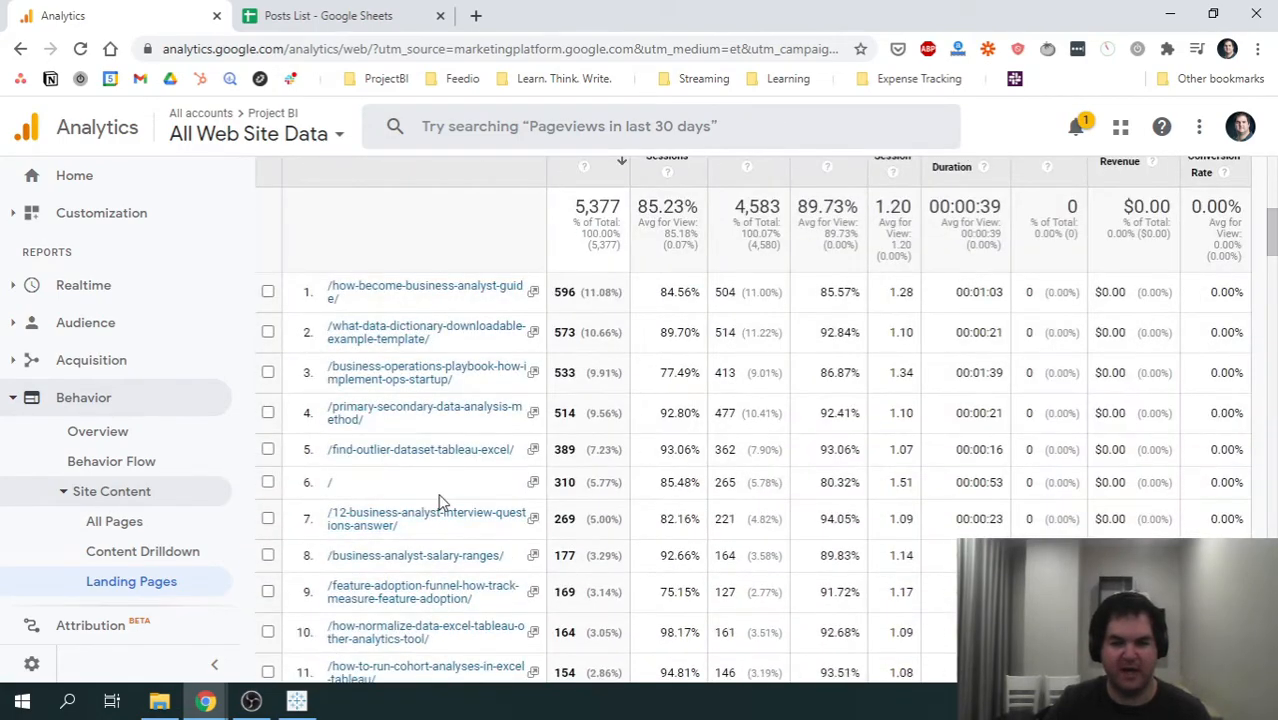
- Search the secondary dimensions for "page" and add Page Title to the landing pages table
scroll(442, 495, "up", 2)
scroll(455, 450, "up", 1)
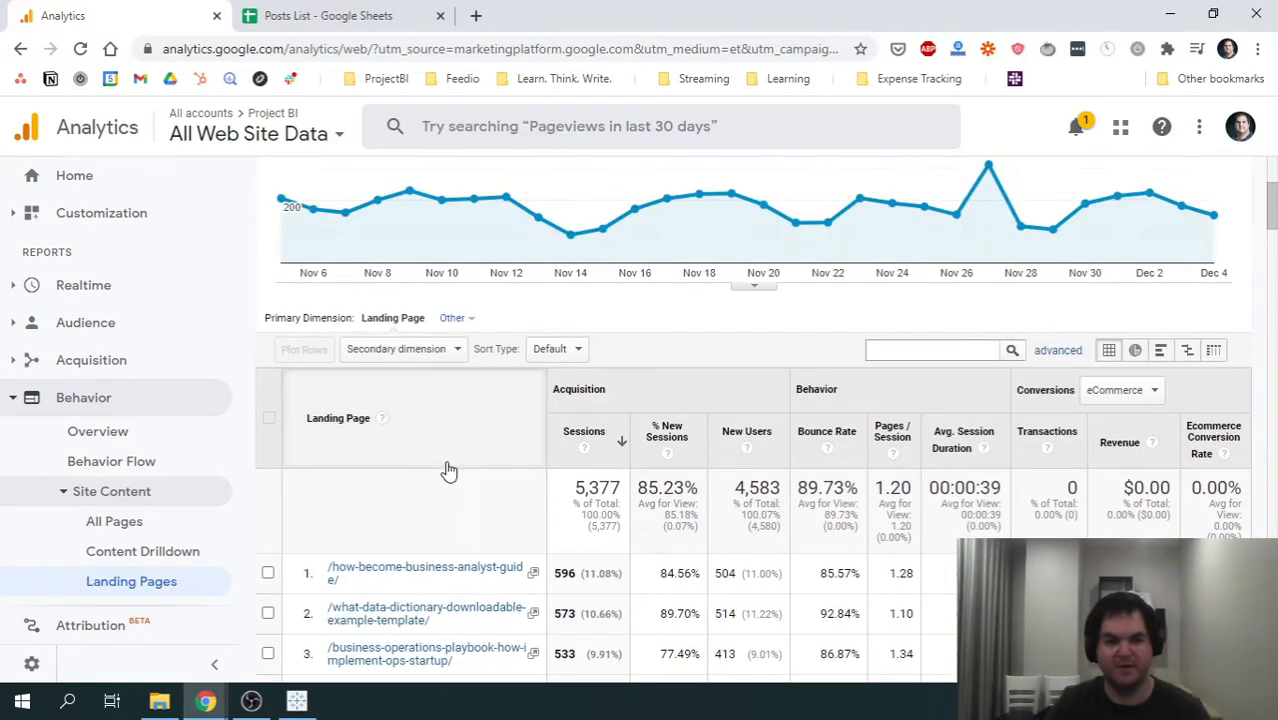
left_click(457, 355)
type("page")
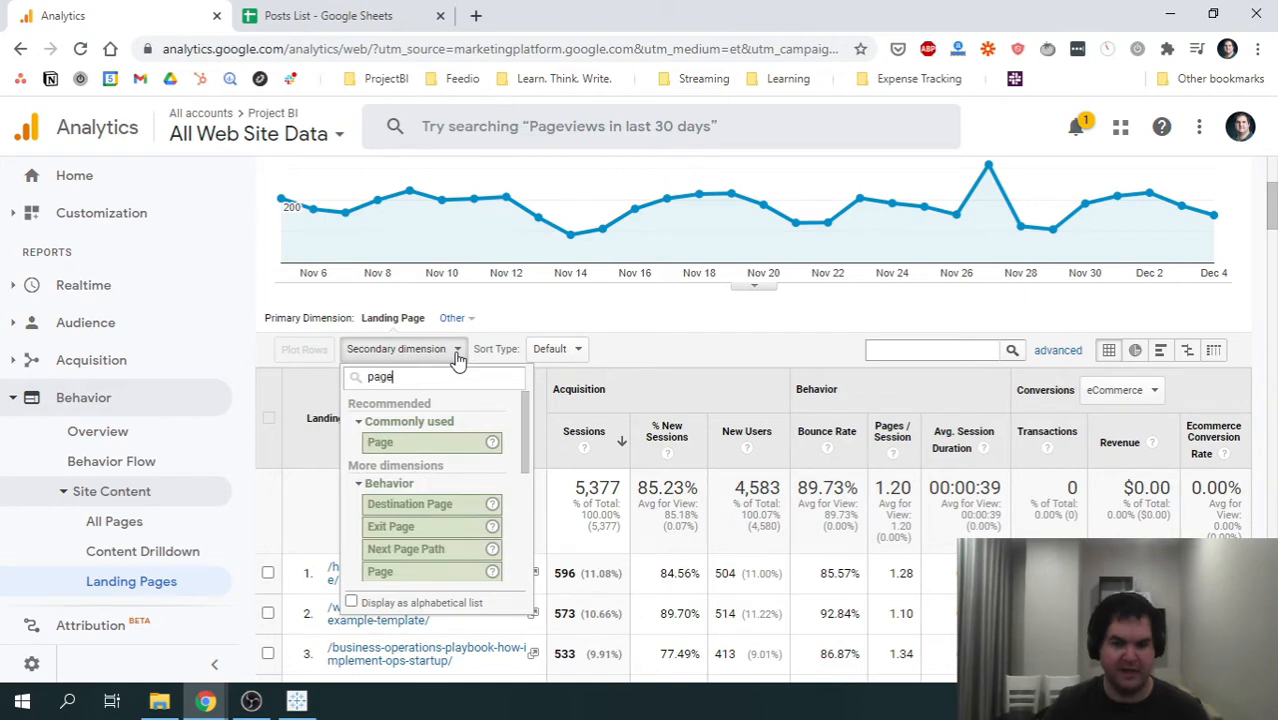
scroll(485, 470, "down", 5)
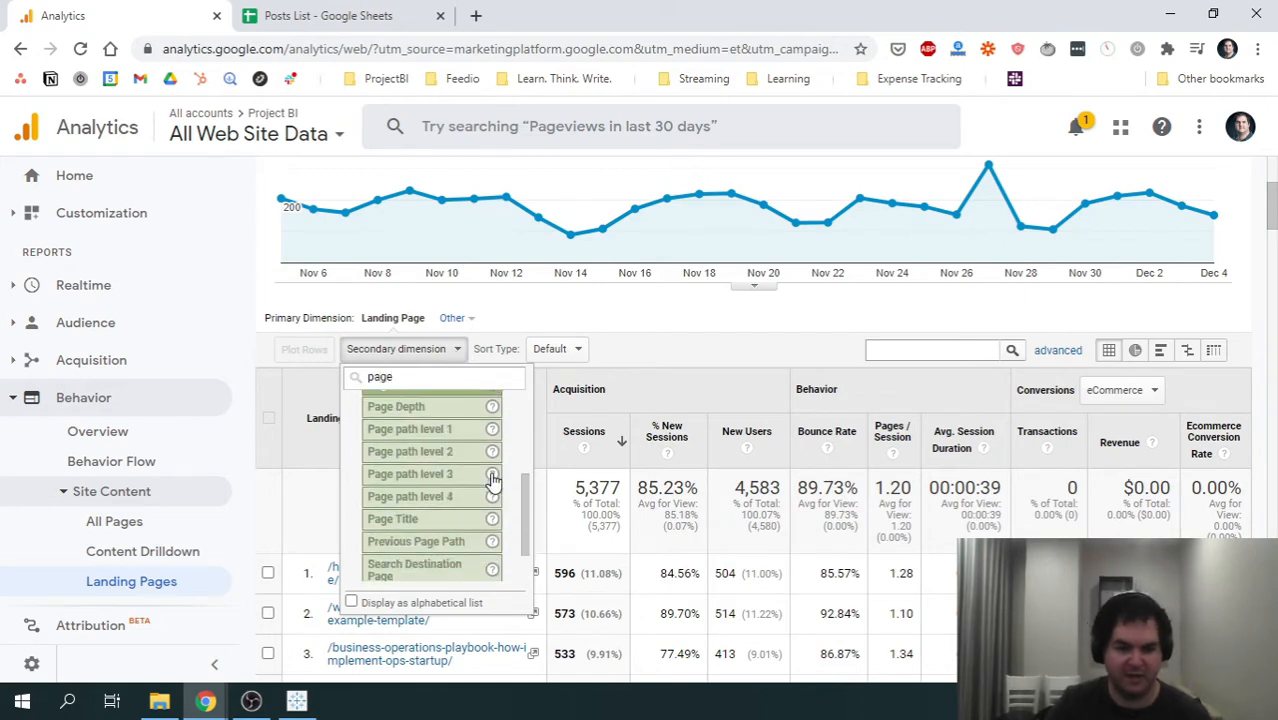
left_click(415, 519)
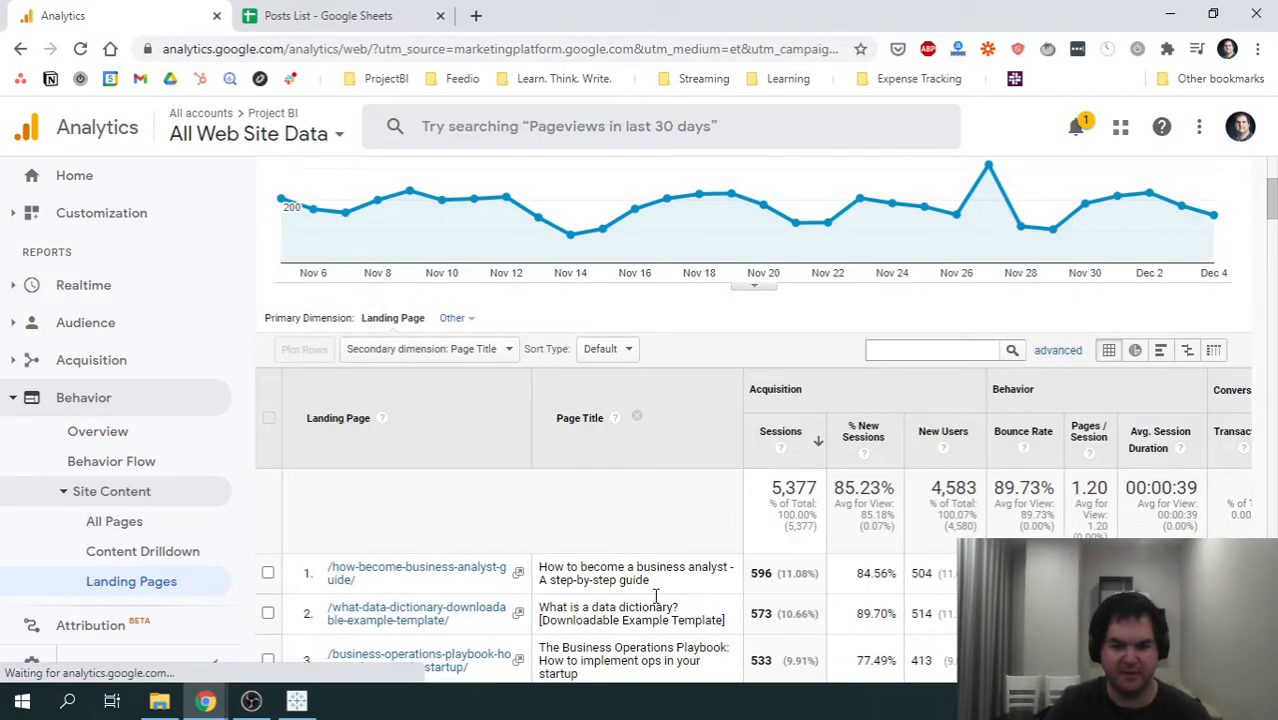
- Examine the page titles and session counts listed beside each landing page URL
scroll(683, 588, "down", 2)
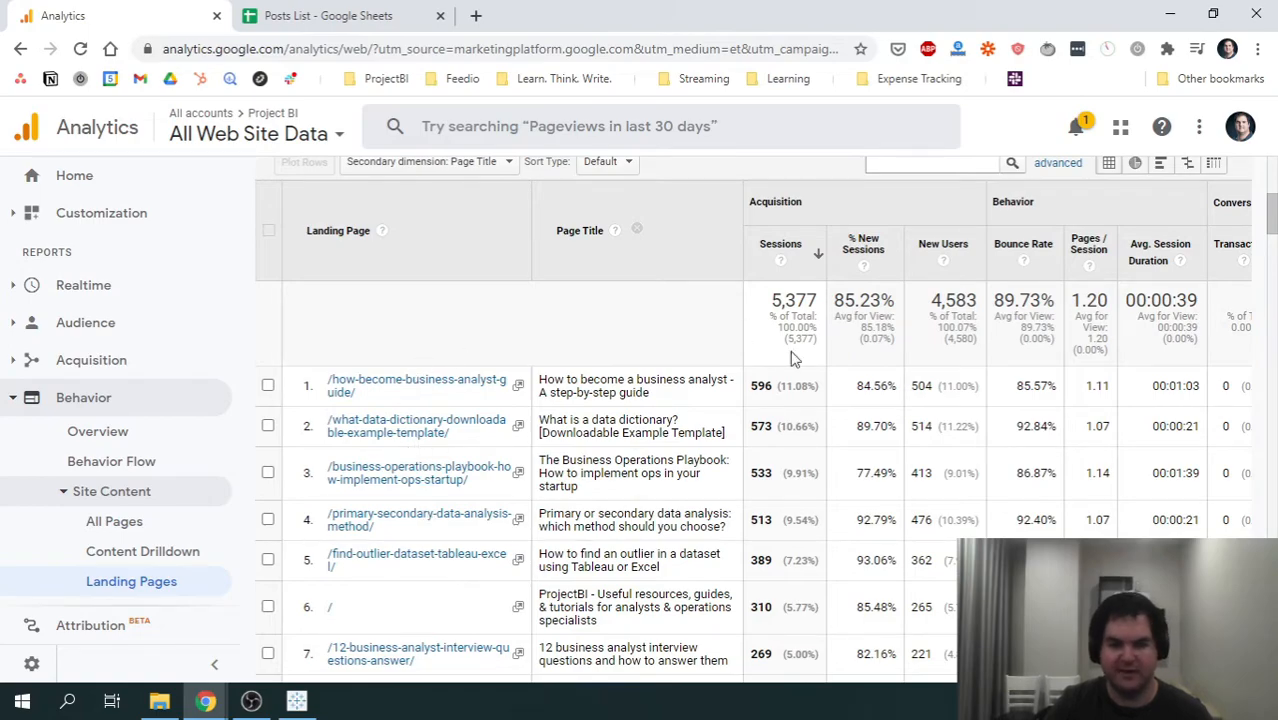
scroll(640, 480, "down", 8)
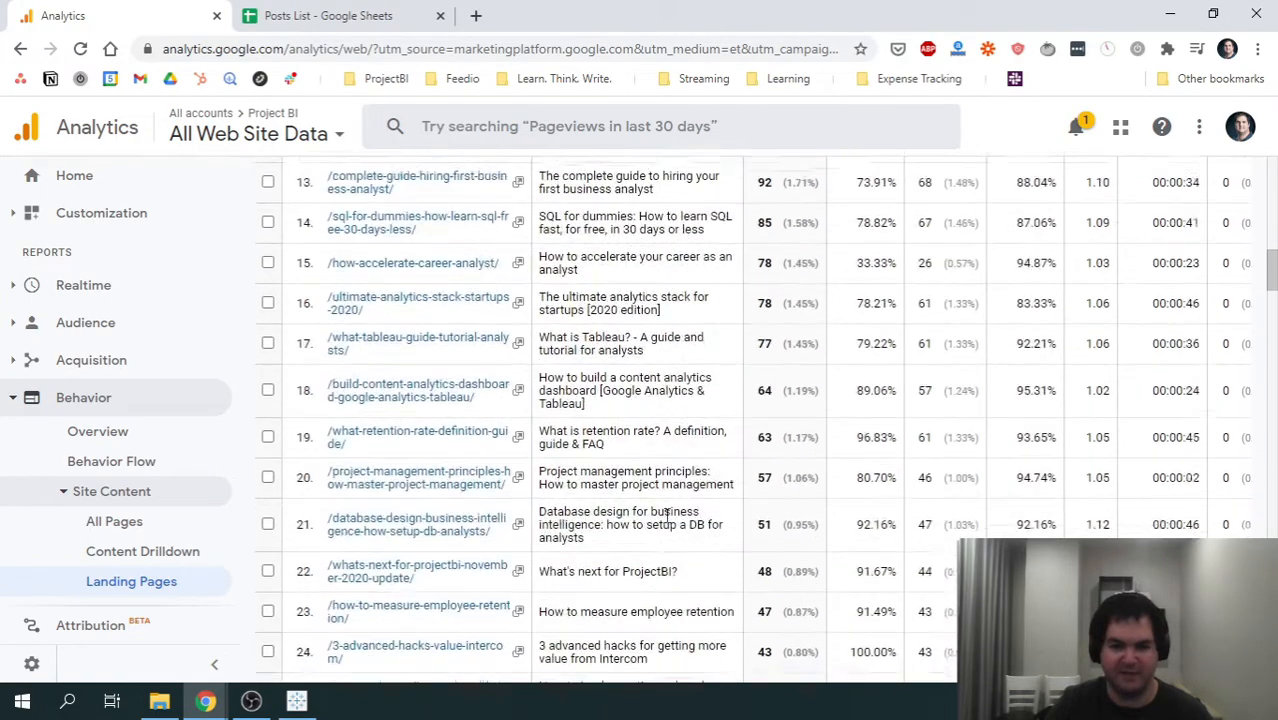
scroll(667, 514, "down", 3)
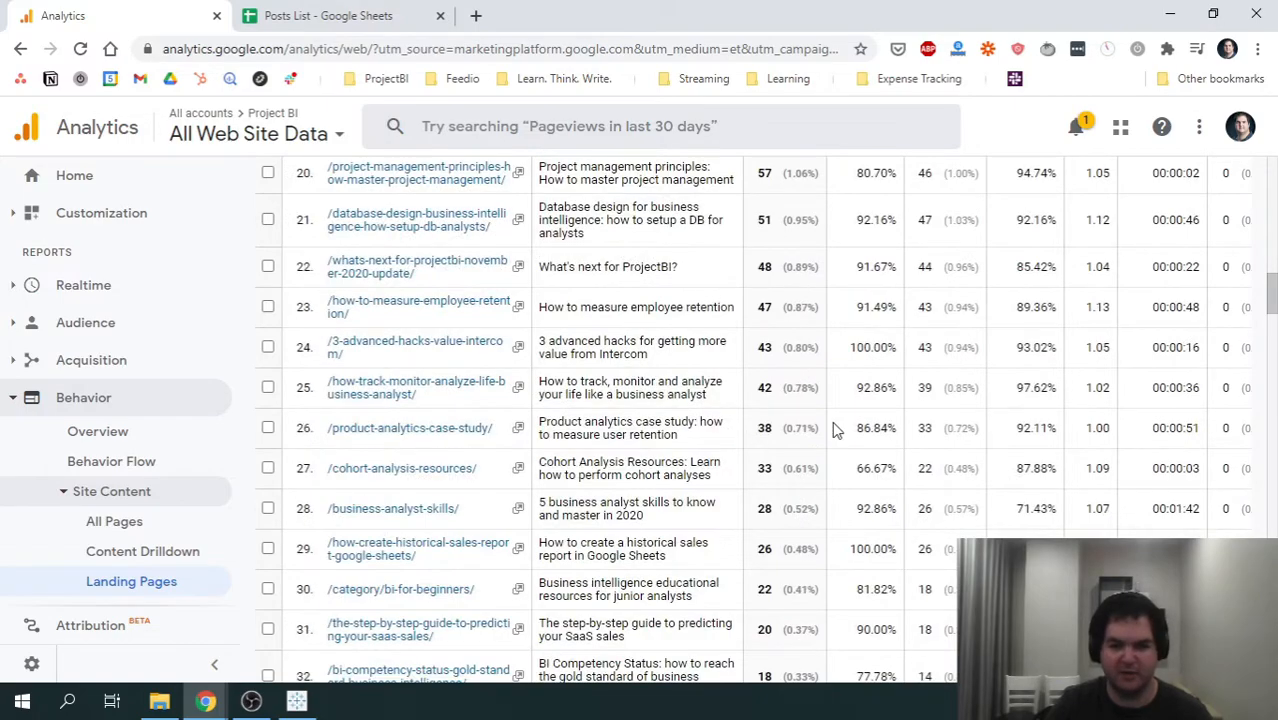
scroll(836, 428, "up", 10)
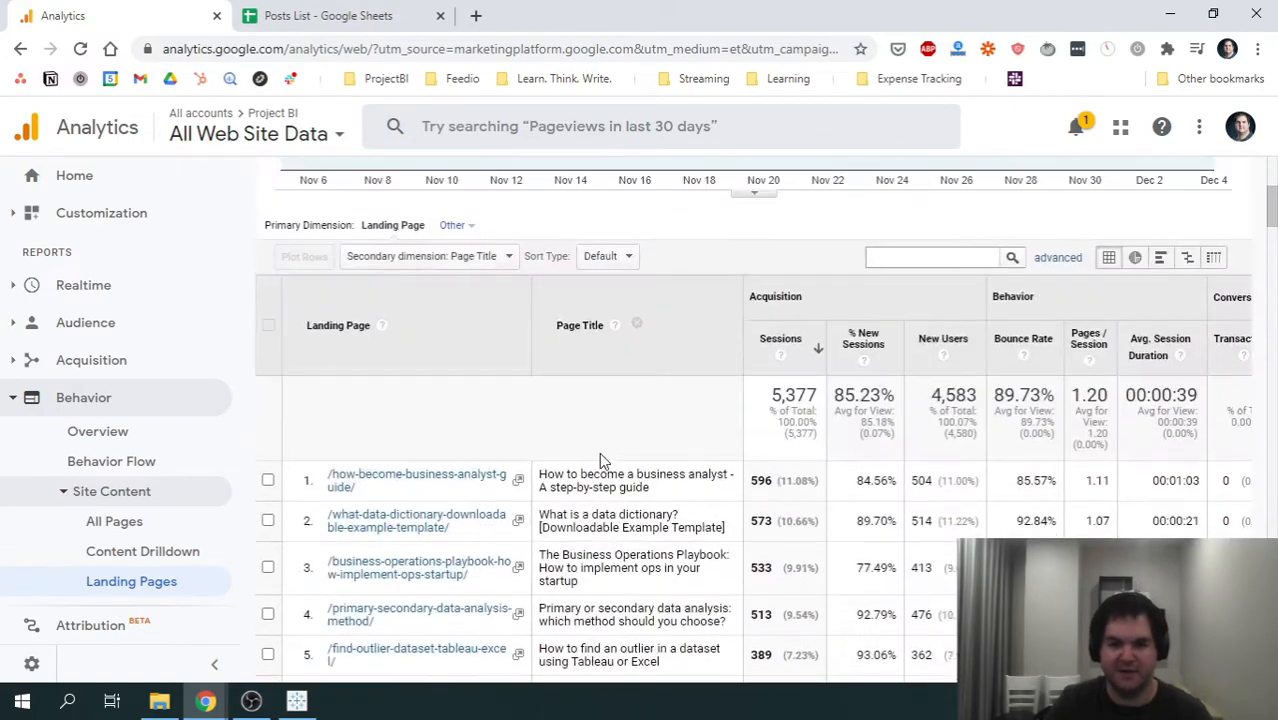
scroll(600, 460, "up", 1)
scroll(636, 516, "down", 3)
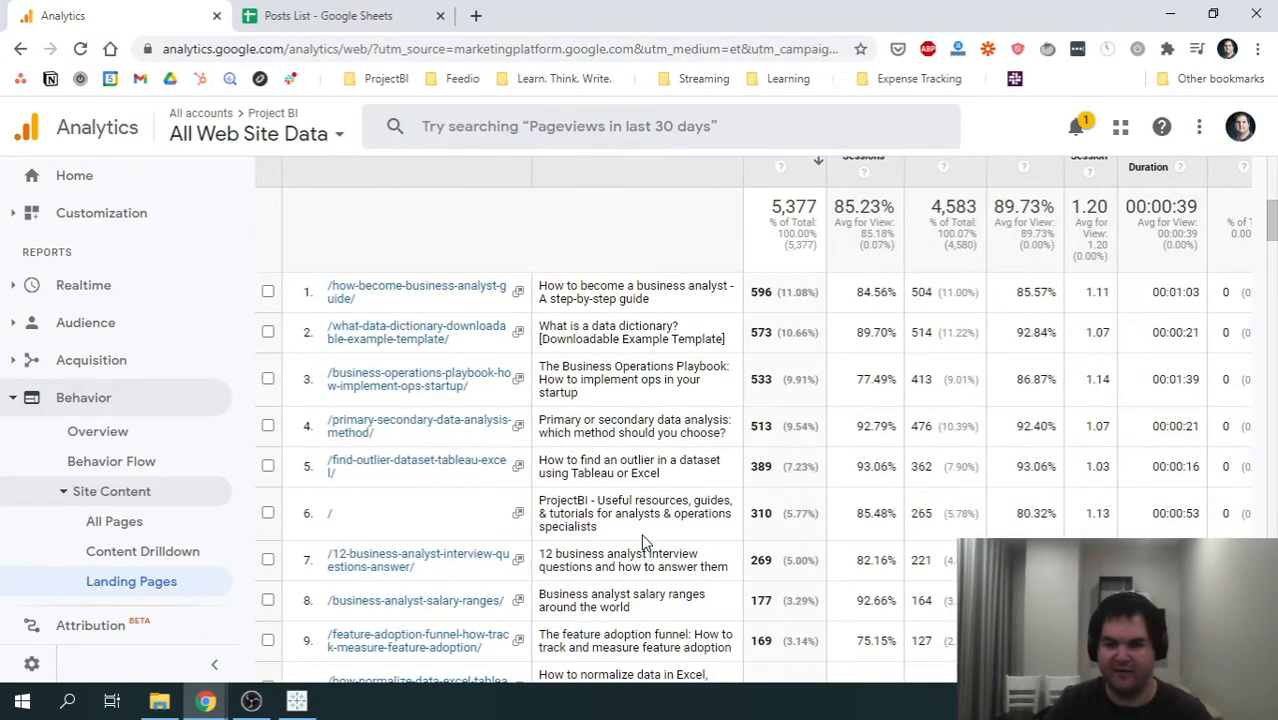
scroll(680, 548, "up", 2)
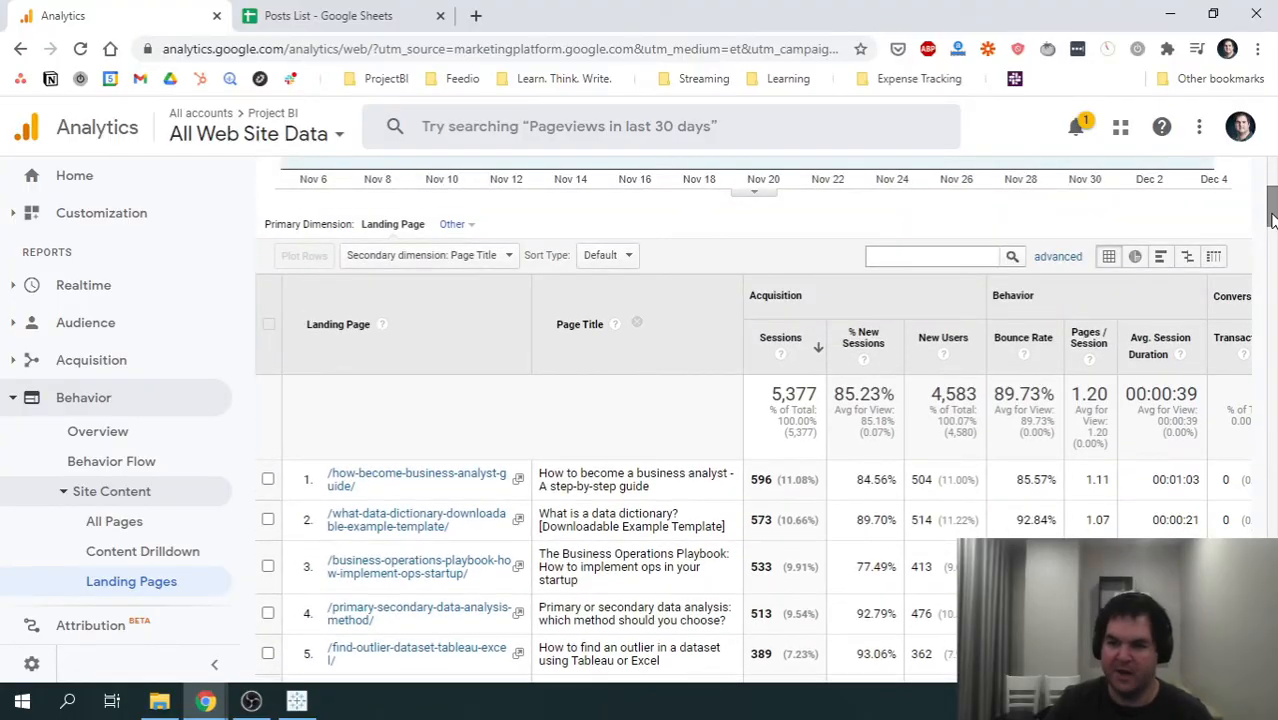
- Set the report's date range to Last 30 days and apply it
left_click_drag(1270, 210, 1272, 180)
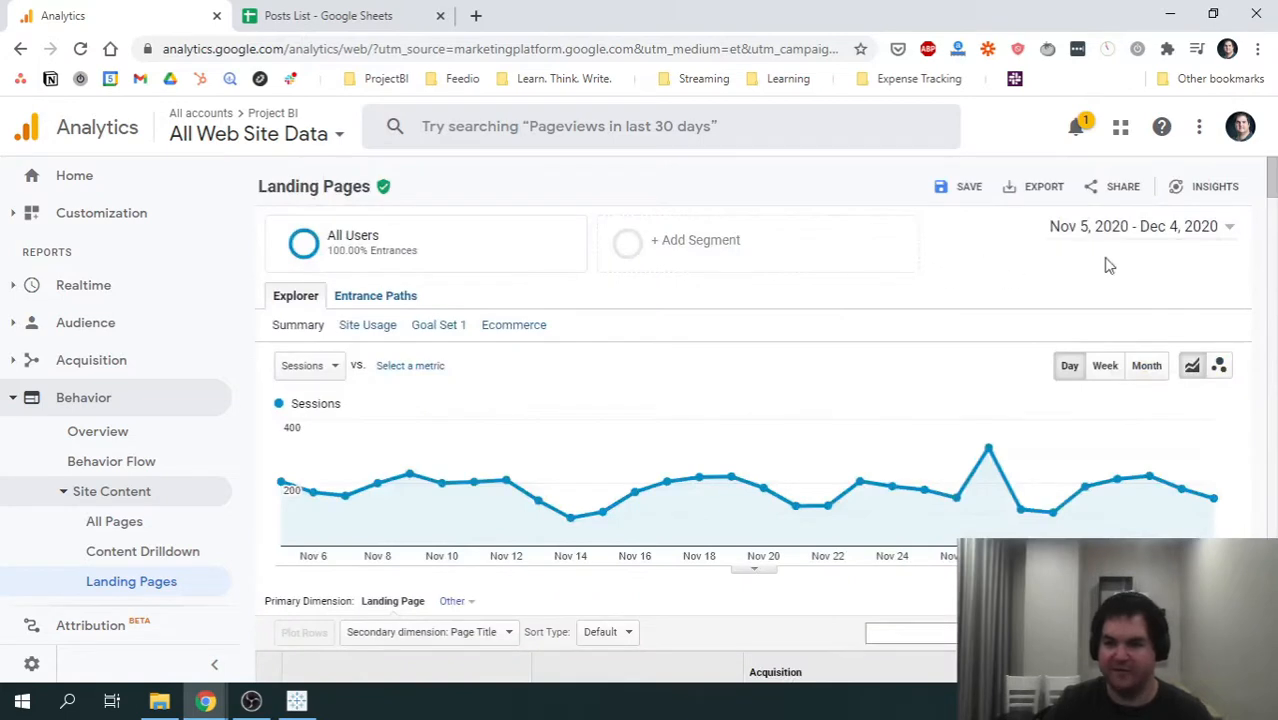
left_click(1213, 227)
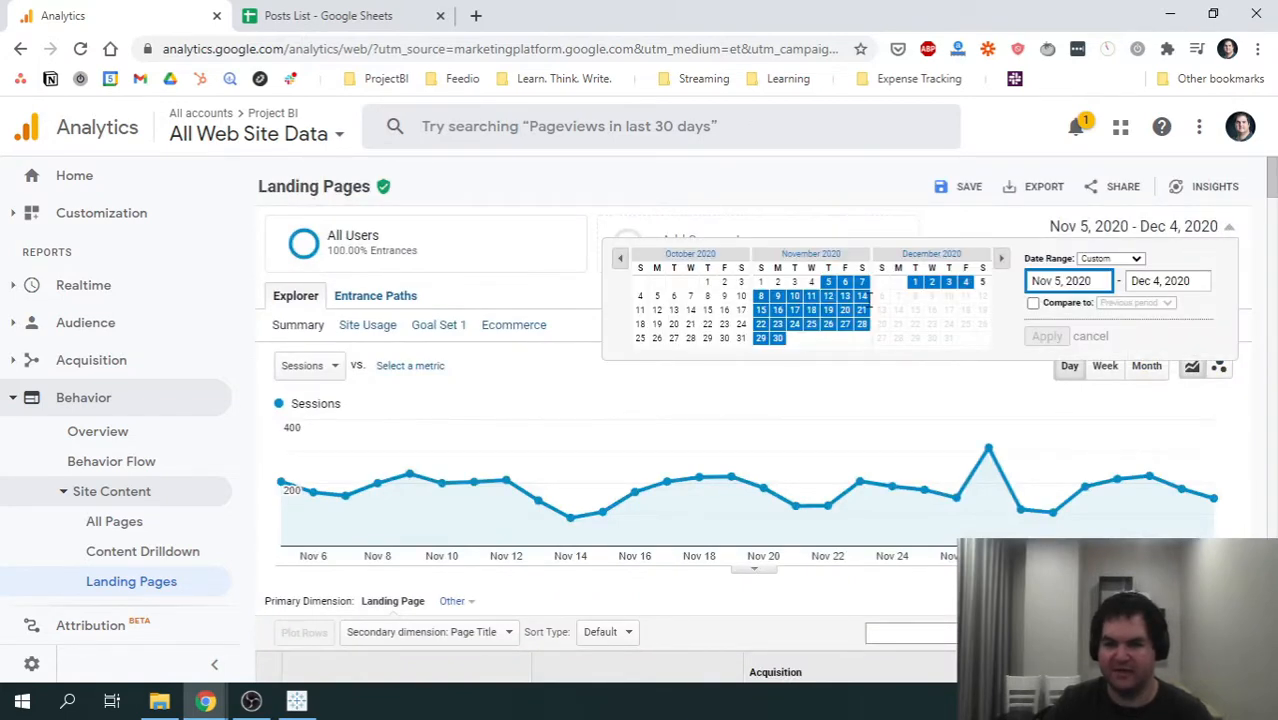
left_click(1124, 260)
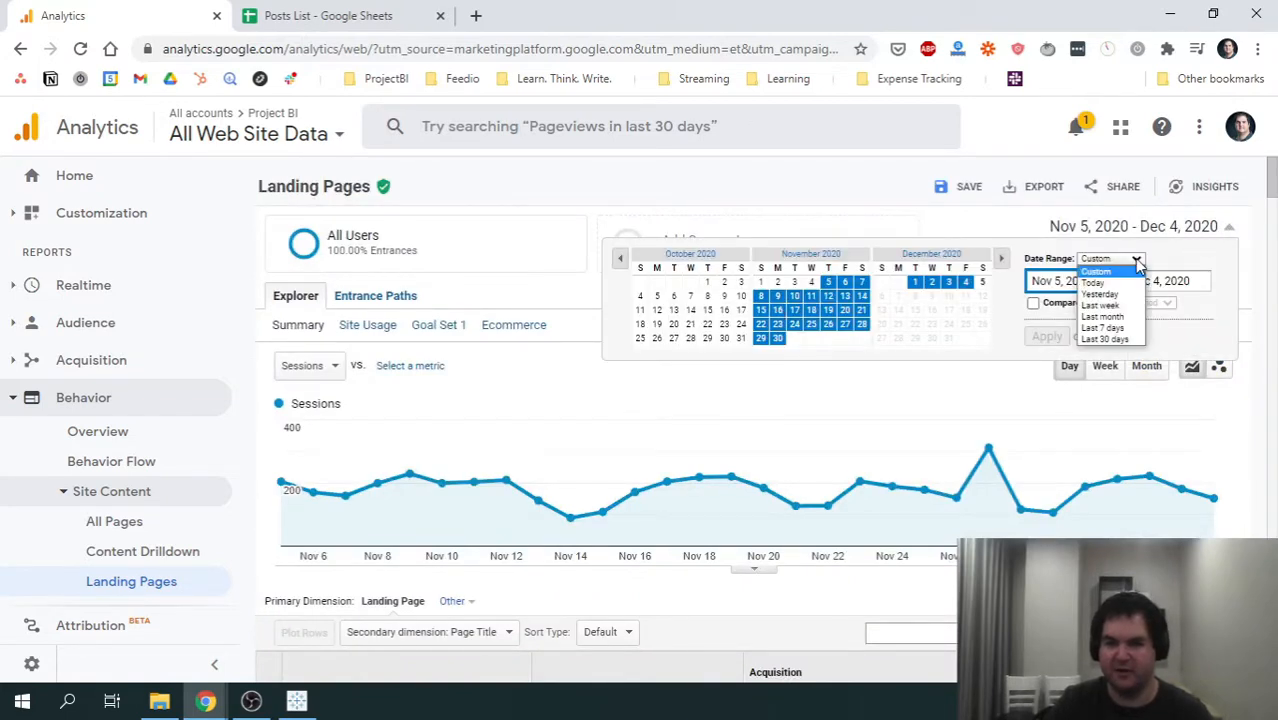
left_click(1104, 340)
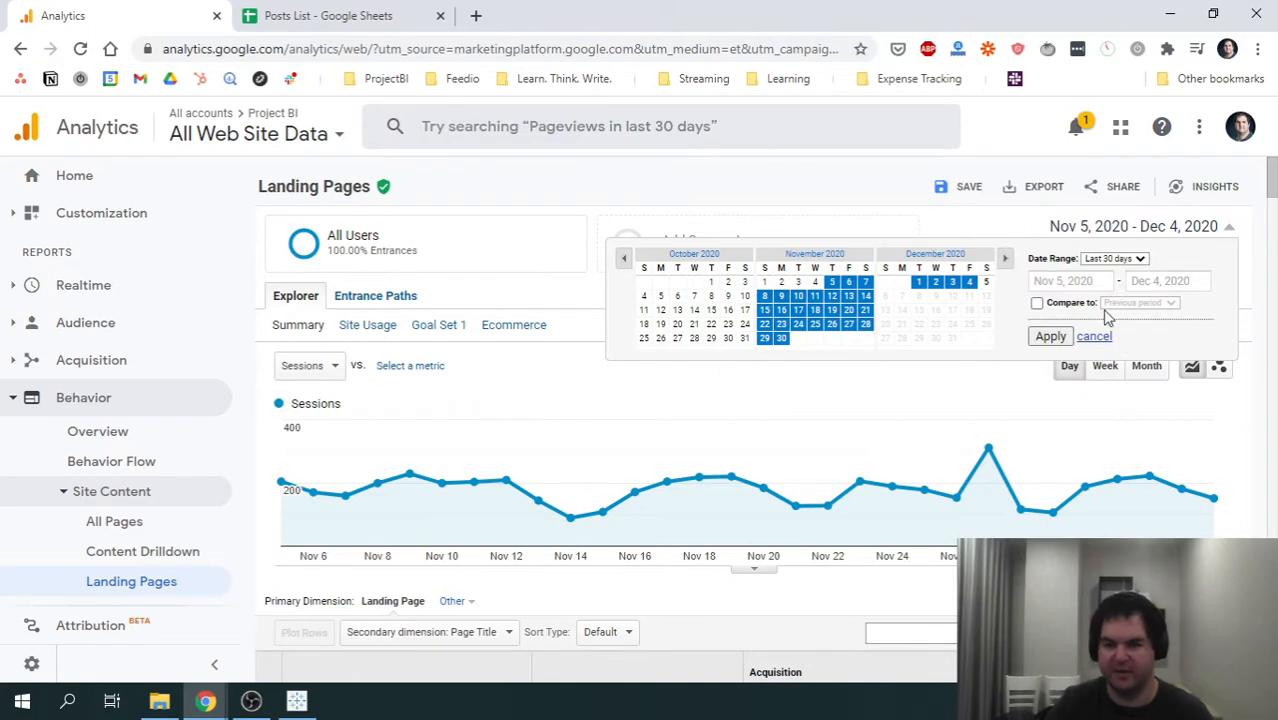
left_click(1050, 338)
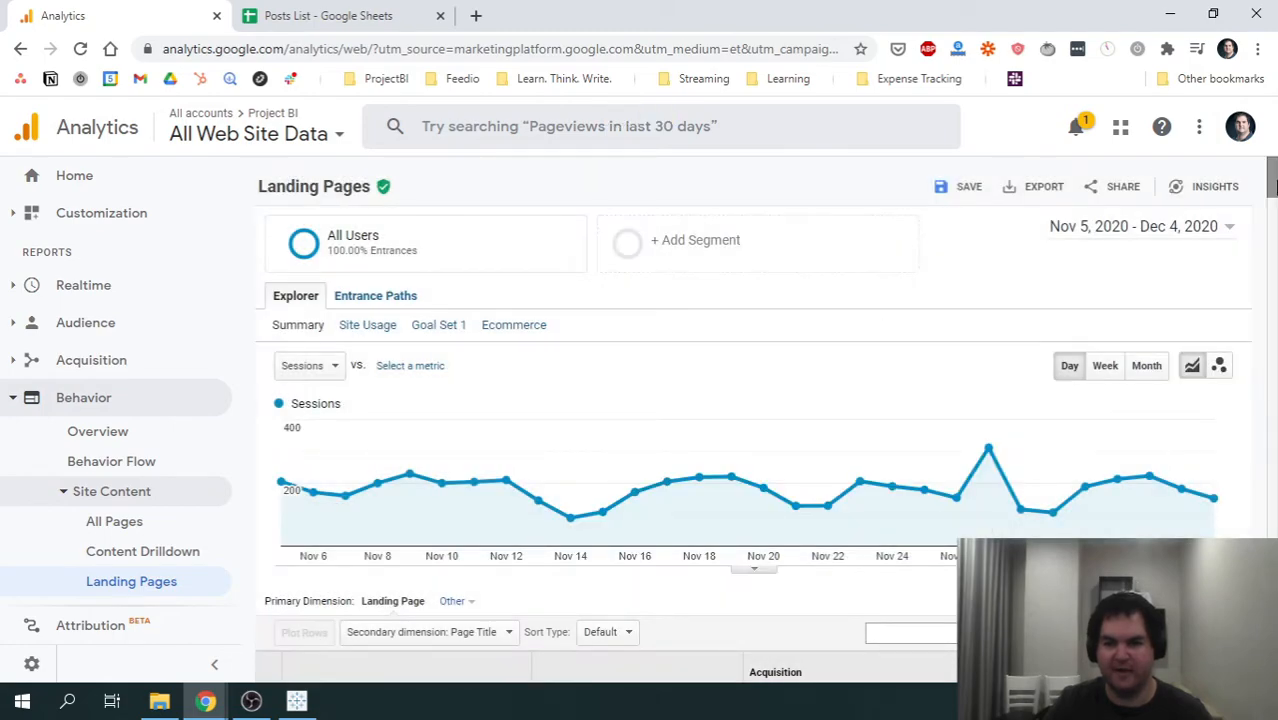
- Export the Landing Pages report as an Excel (XLSX) file
left_click_drag(1273, 183, 1271, 660)
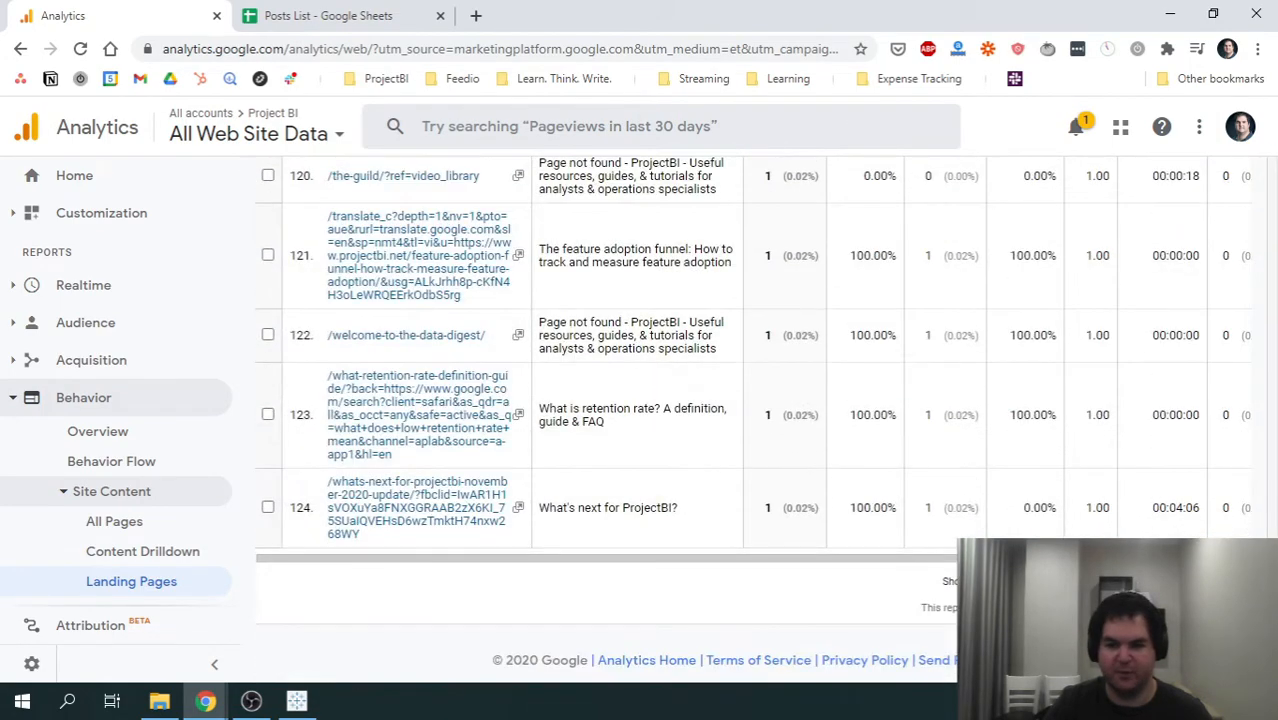
scroll(753, 415, "up", 1)
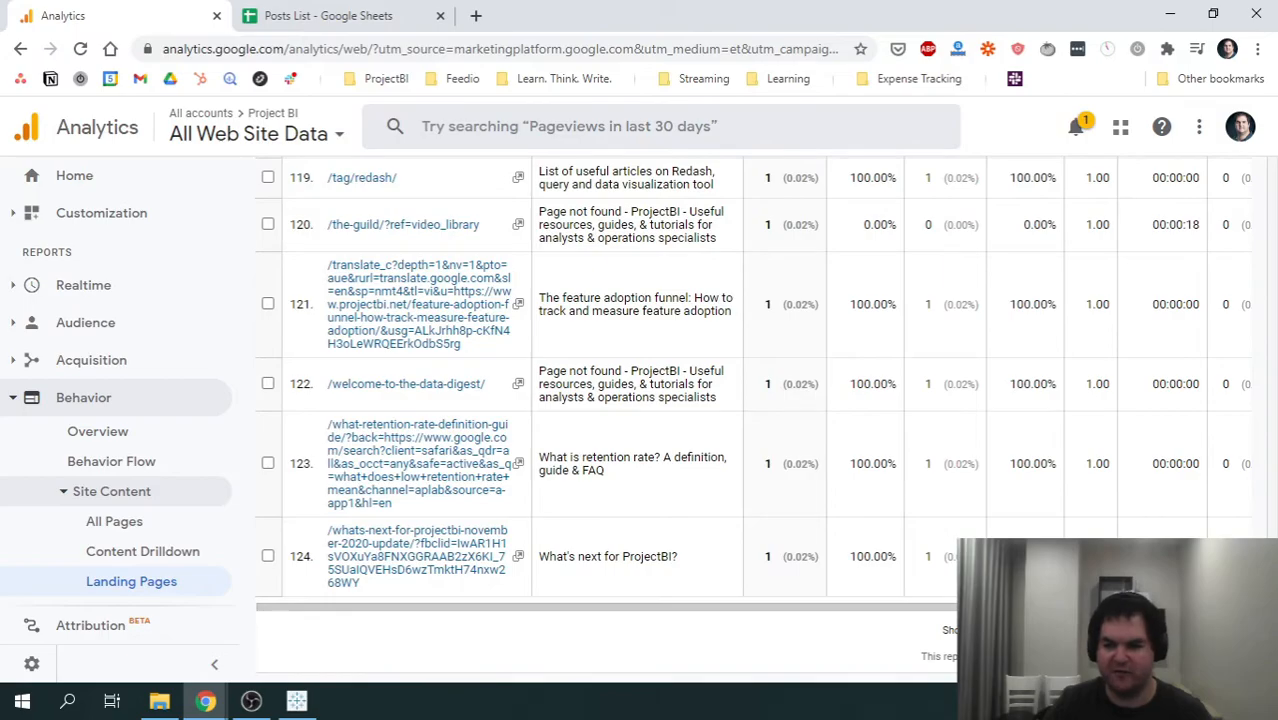
left_click_drag(1271, 640, 1255, 180)
left_click(1032, 190)
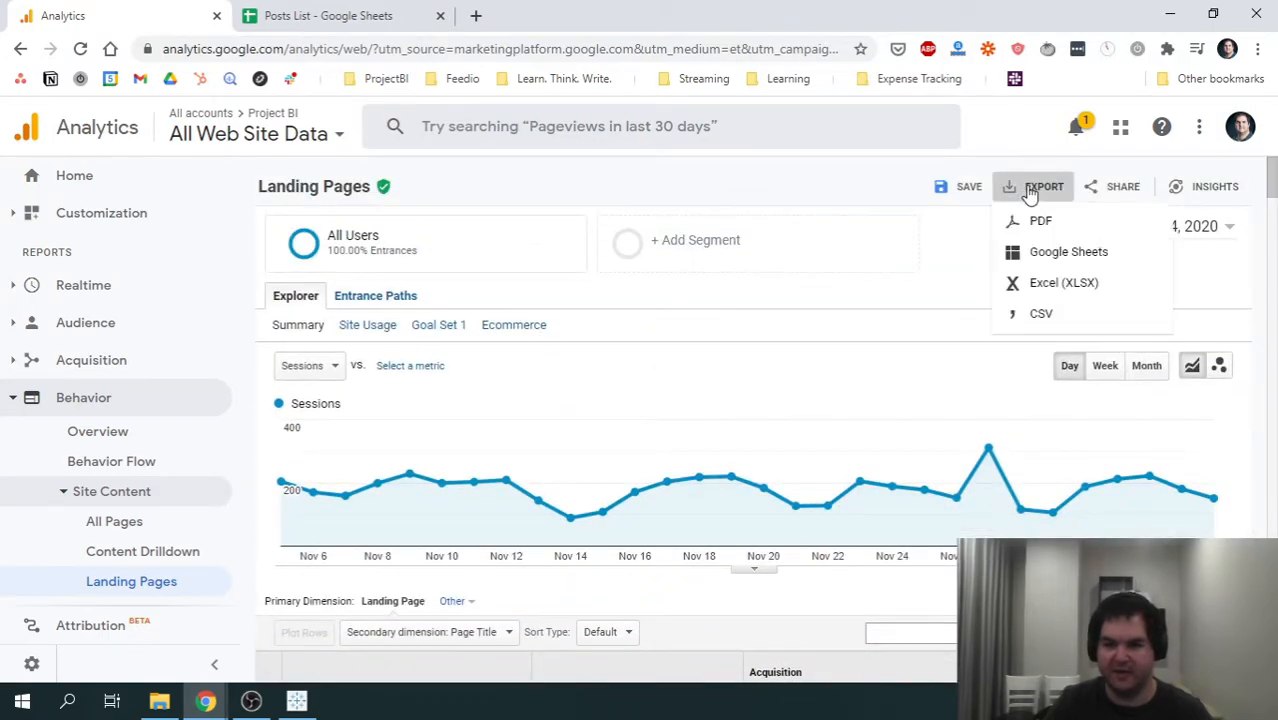
left_click(1084, 286)
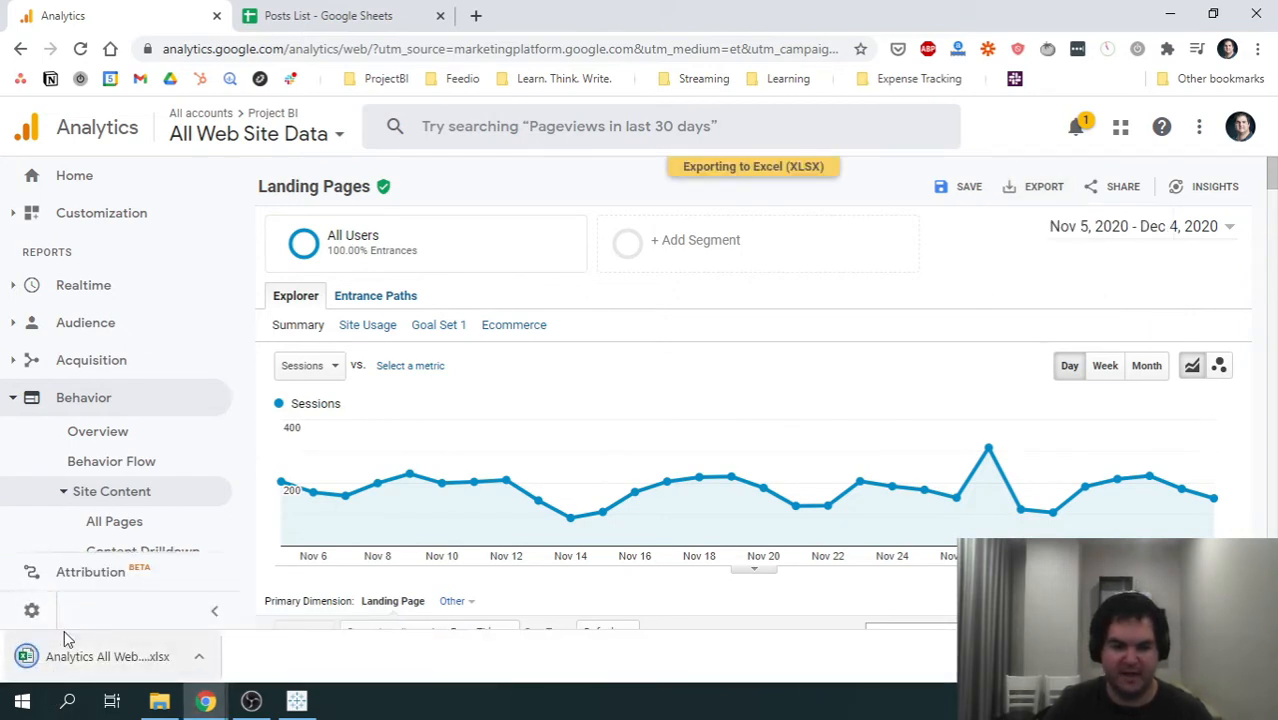
- Switch to Tableau and connect to the newly exported Analytics landing pages Excel workbook in Downloads
left_click(298, 702)
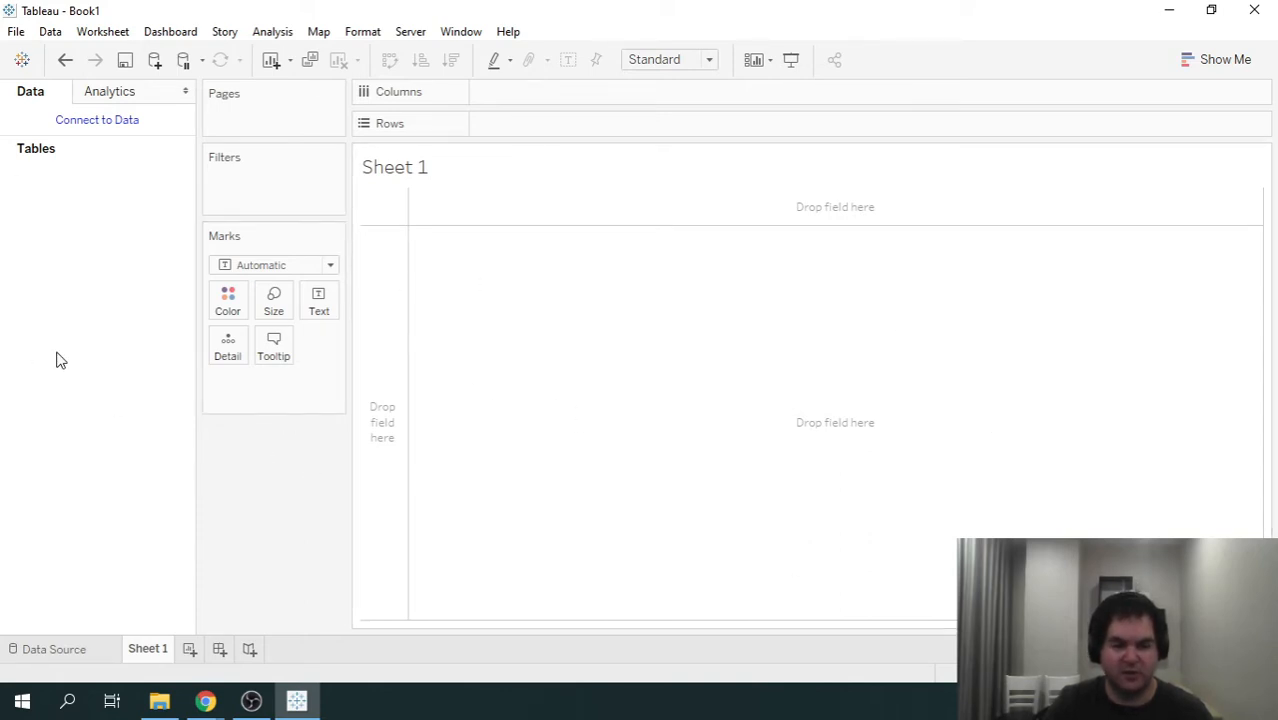
left_click(100, 122)
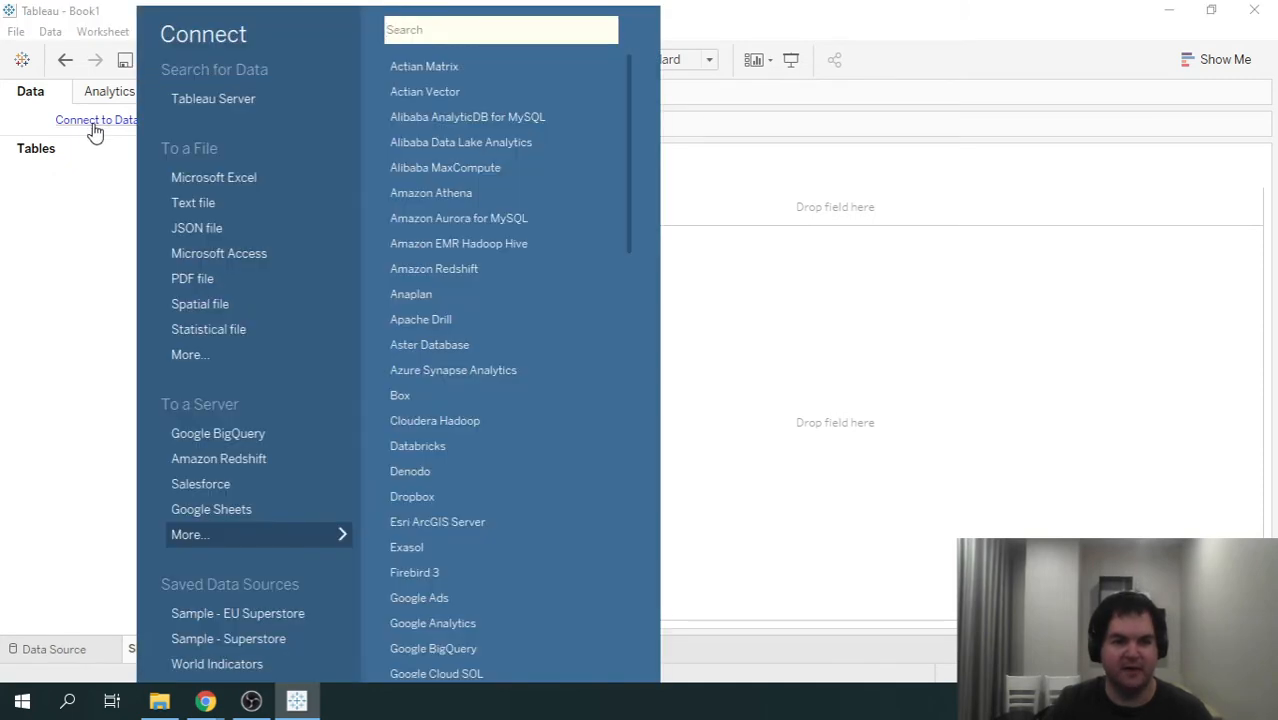
left_click(248, 179)
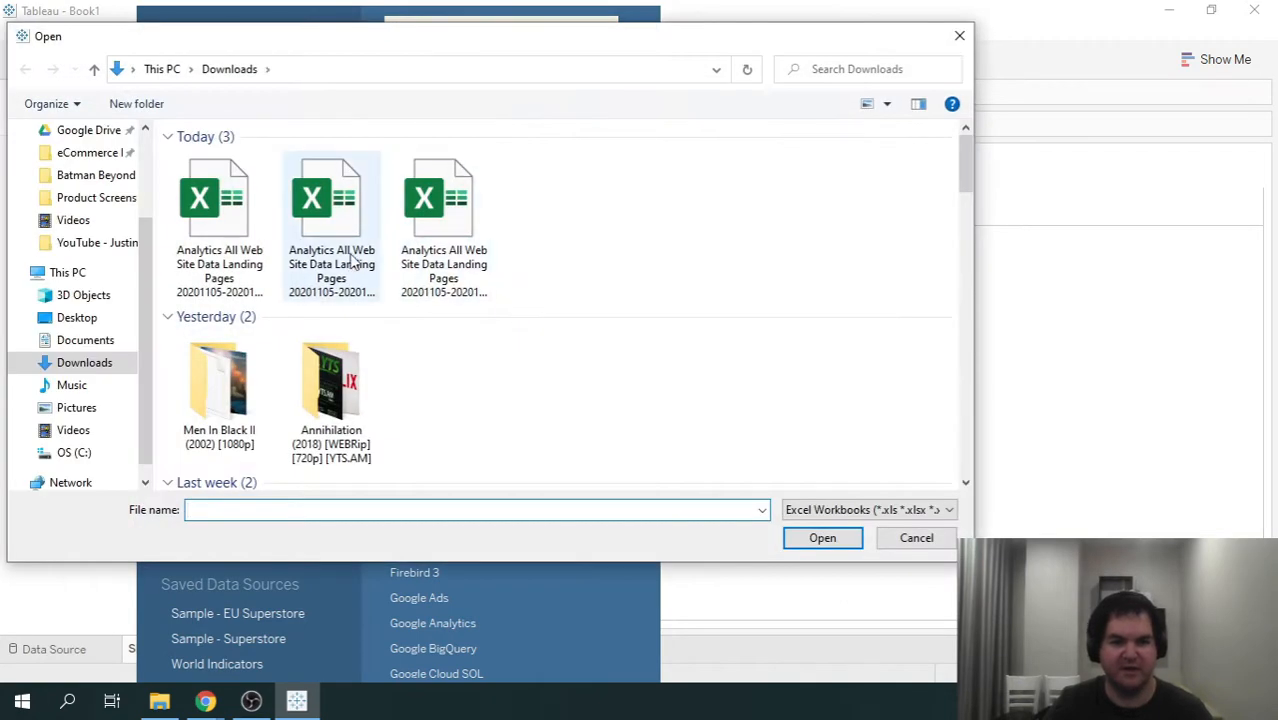
left_click(220, 205)
left_click(822, 539)
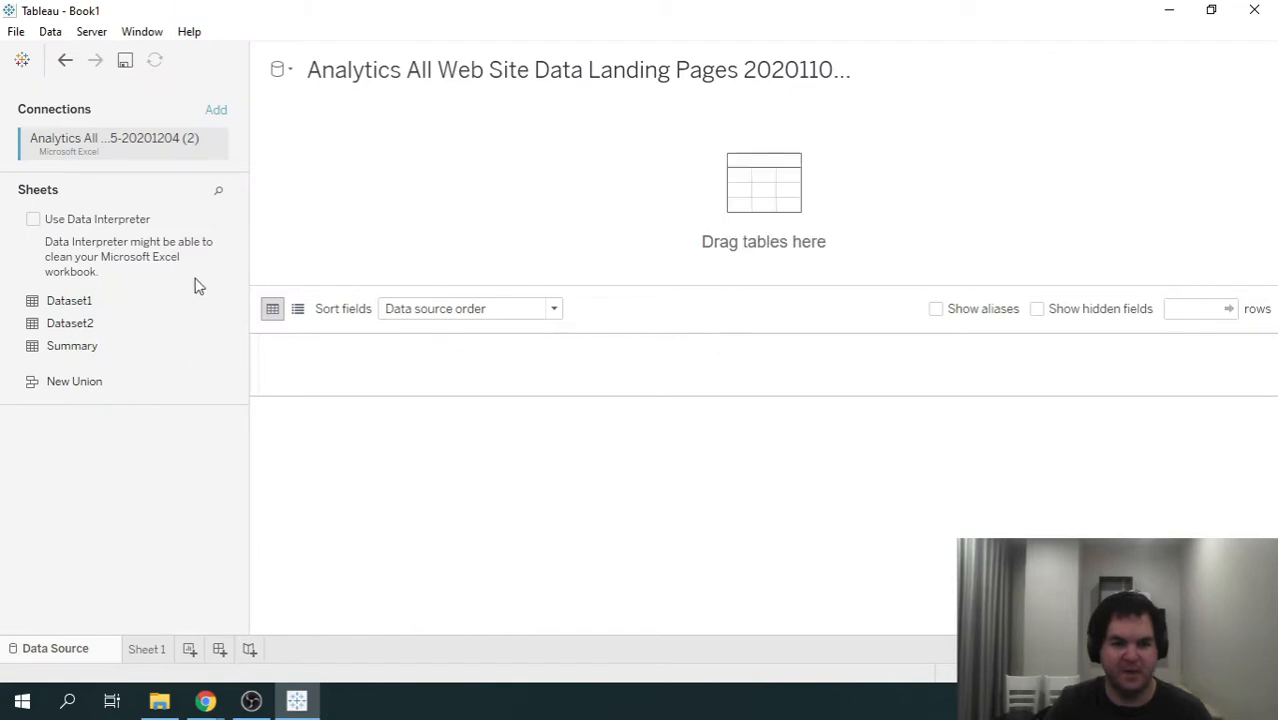
- Clean the workbook with Data Interpreter and add the Dataset1 sheet to the data source
left_click(33, 221)
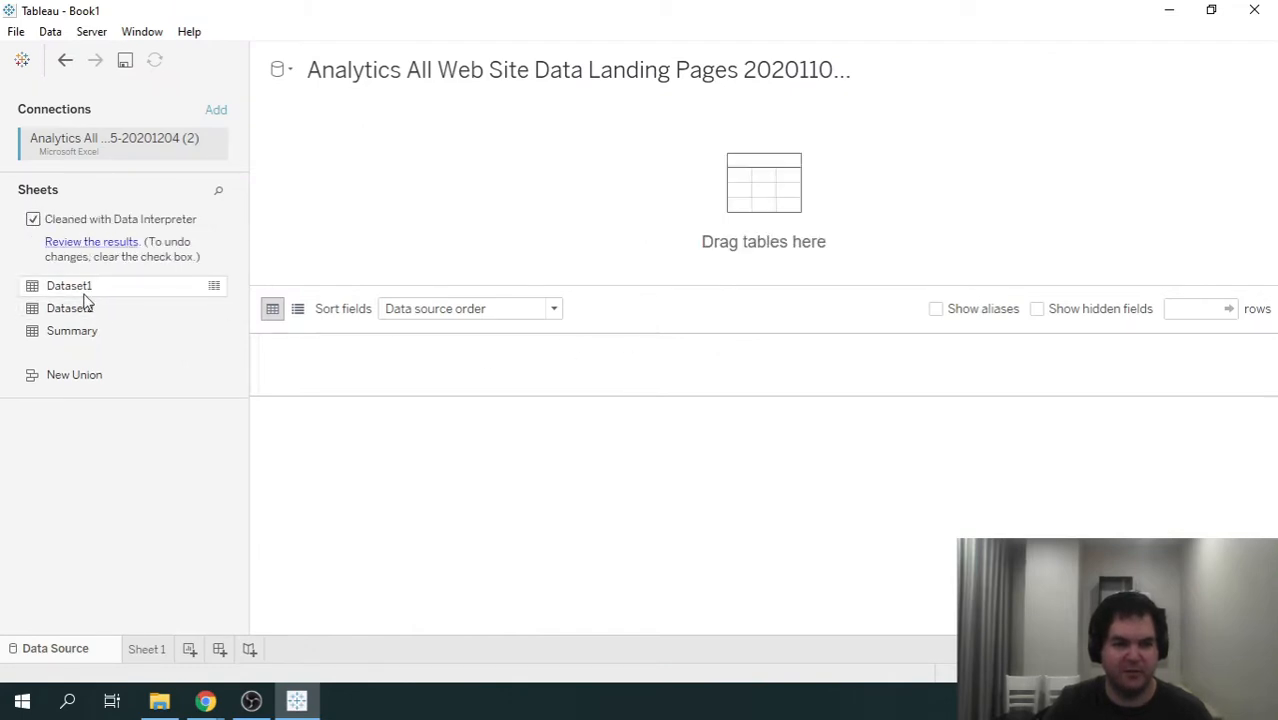
left_click_drag(84, 294, 592, 232)
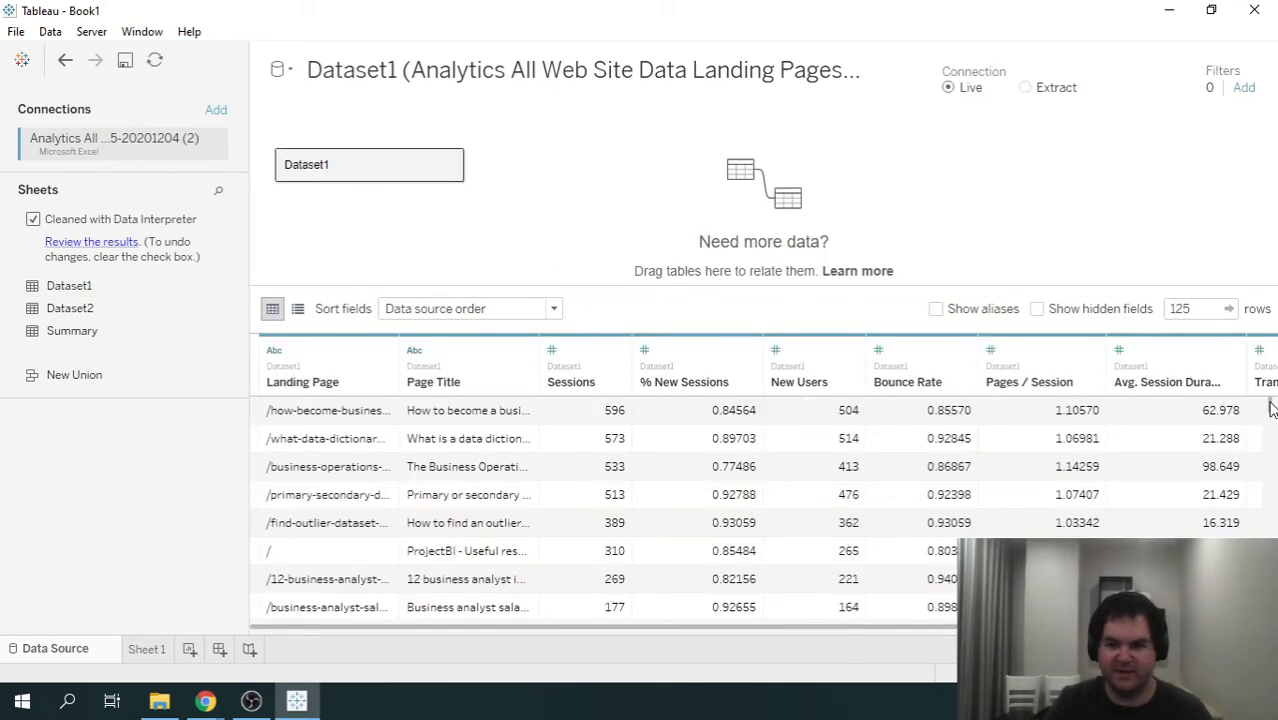
- Examine the first and last rows of Dataset1 and compare them with the Landing Pages table in Google Analytics
left_click_drag(1271, 404, 1272, 622)
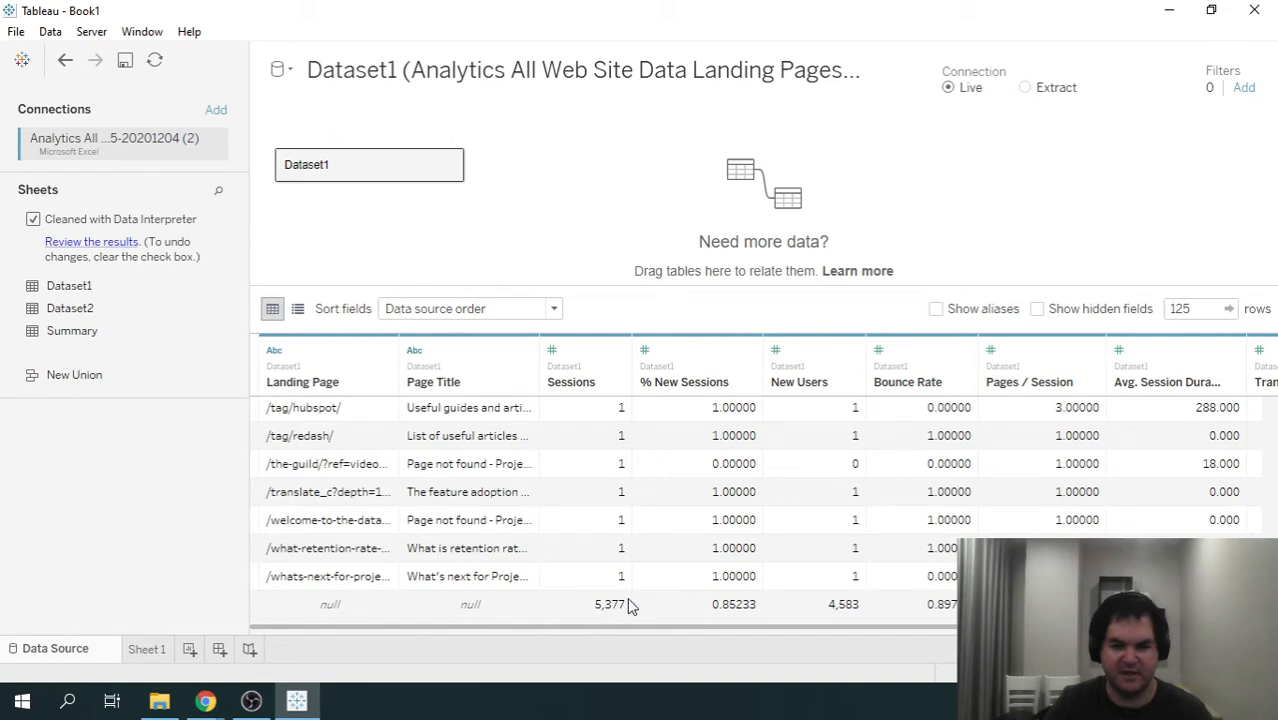
left_click_drag(604, 630, 535, 638)
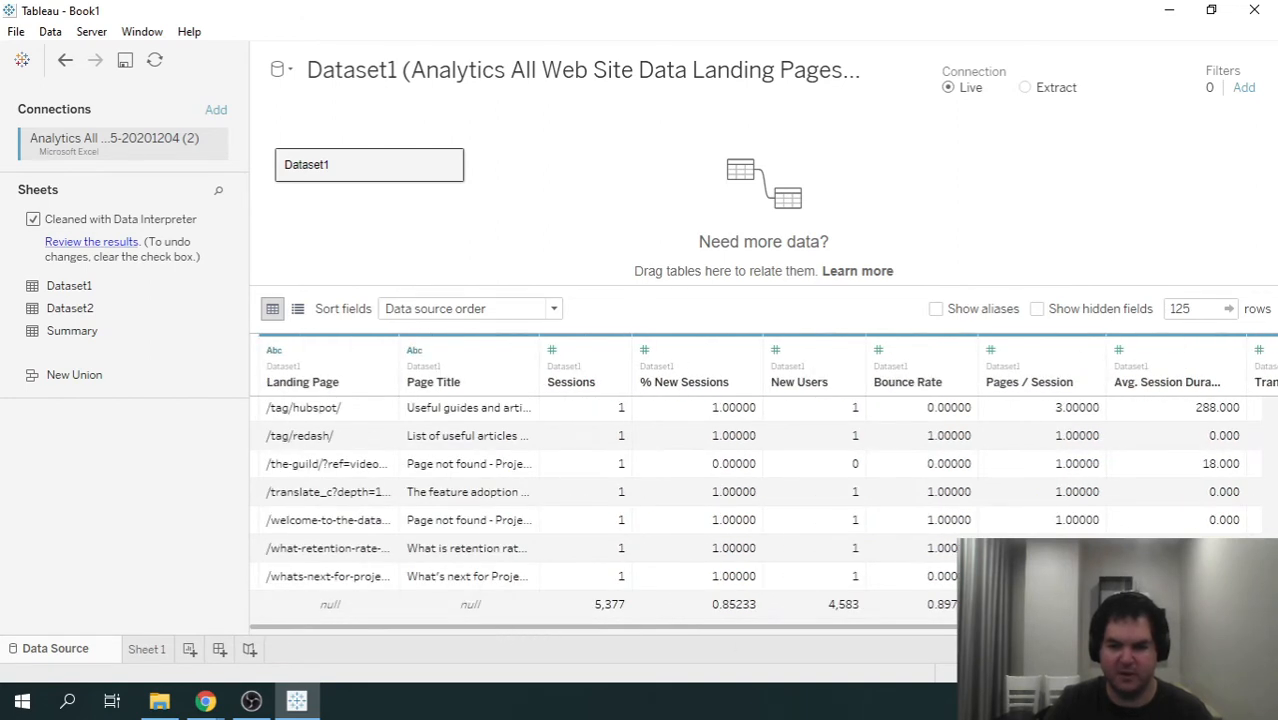
left_click_drag(1269, 616, 1247, 388)
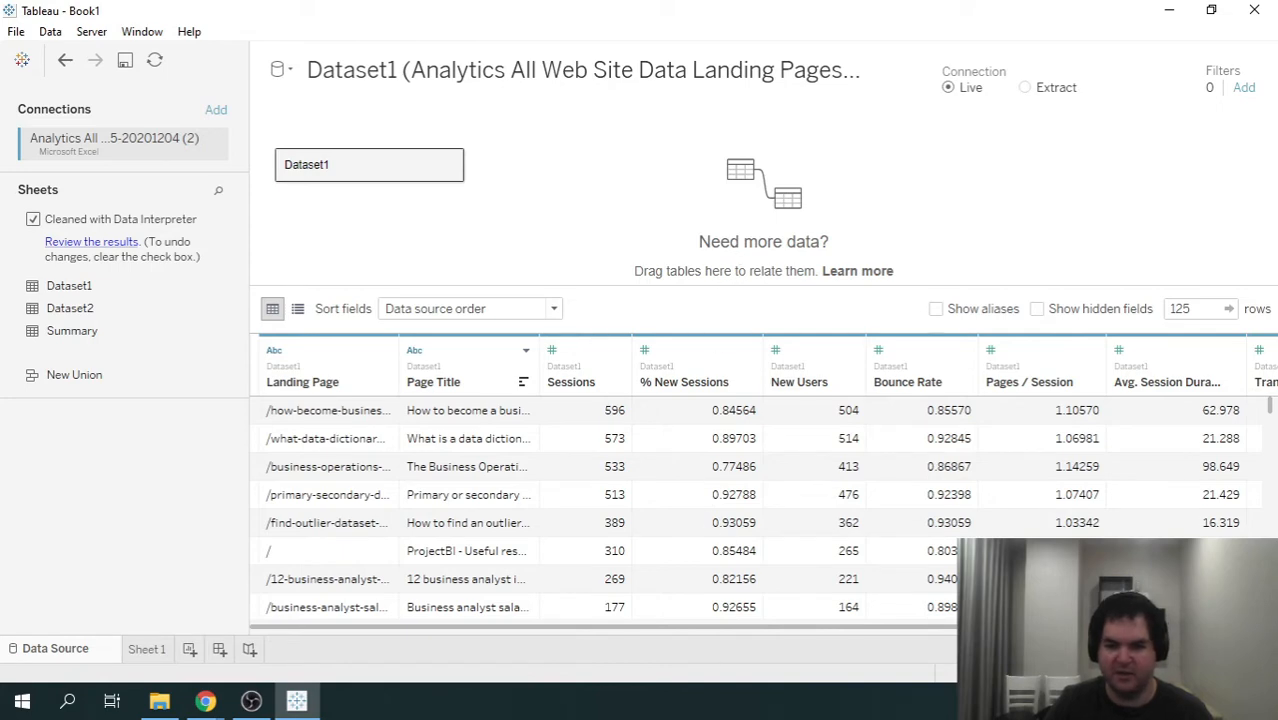
left_click_drag(975, 627, 838, 645)
mouse_move(205, 699)
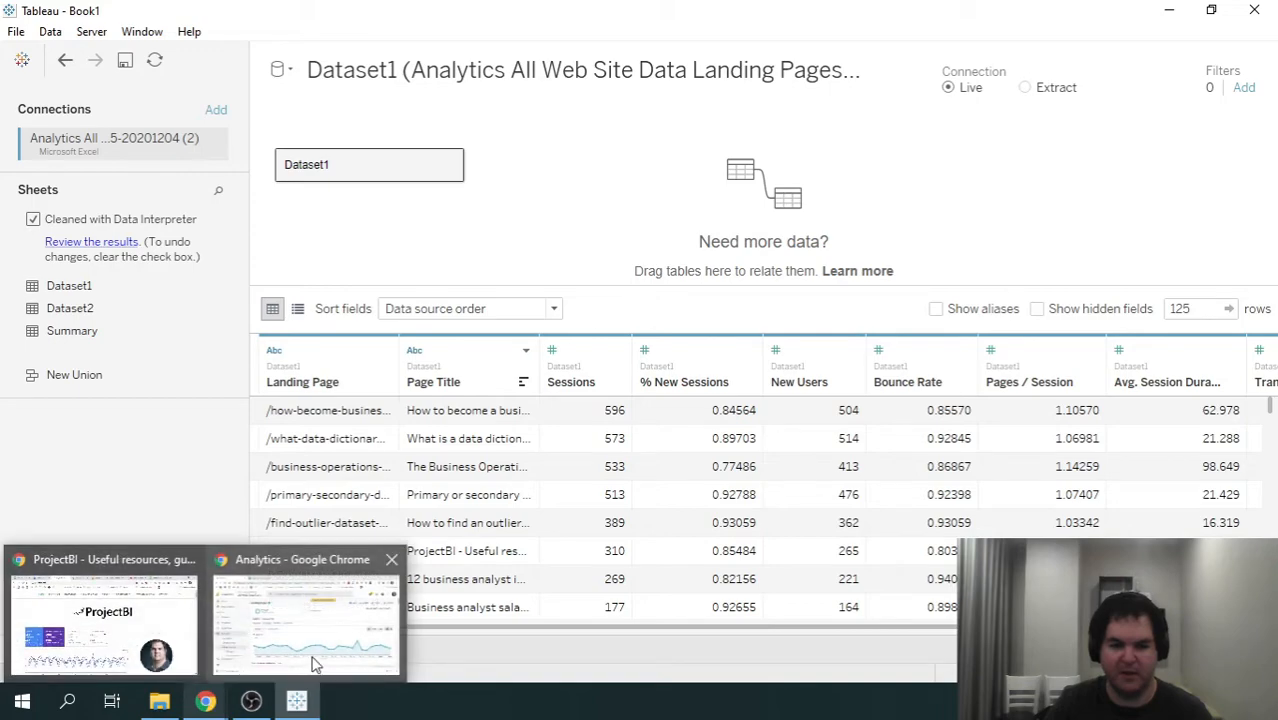
left_click(314, 662)
scroll(829, 462, "down", 10)
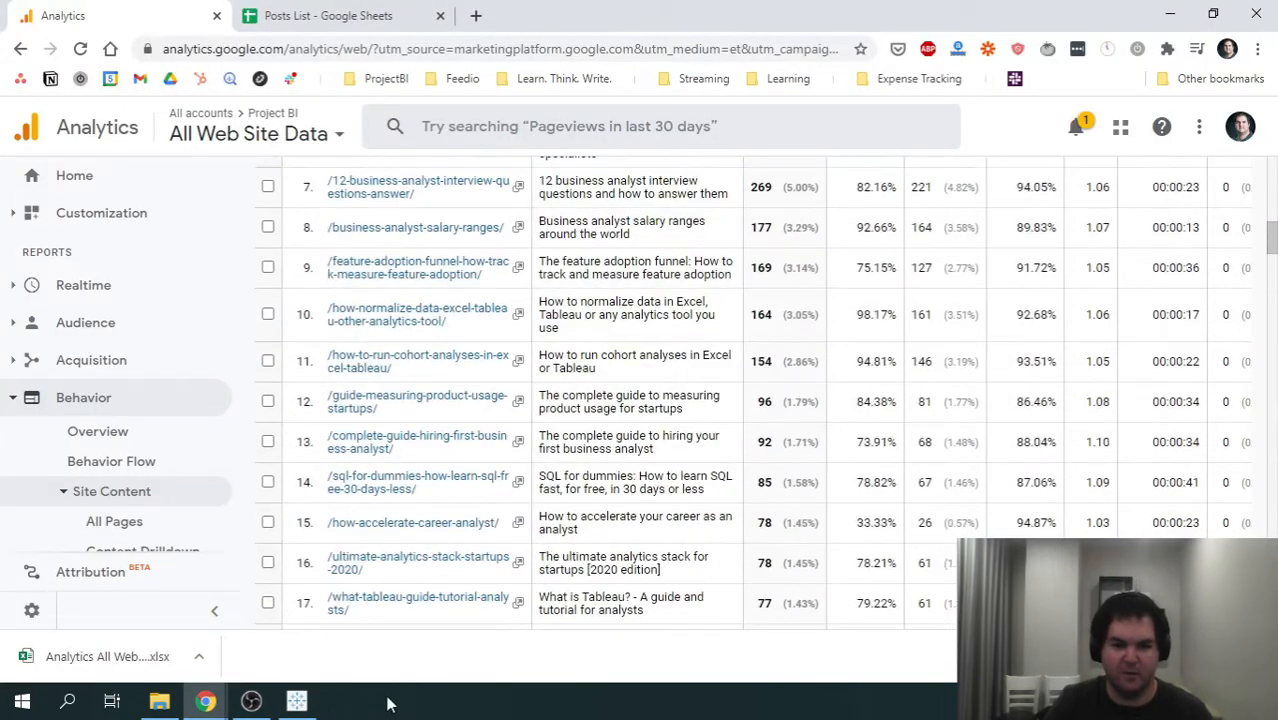
left_click(296, 700)
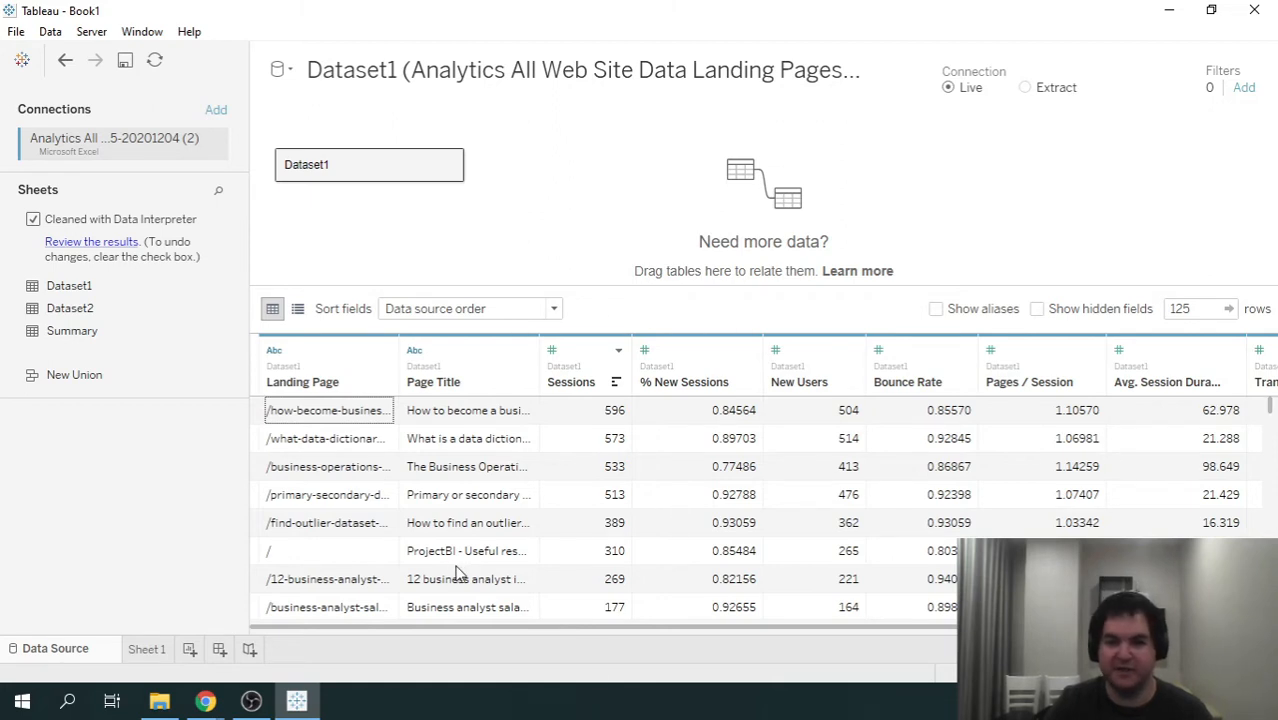
- Build a bar chart on Sheet 1 with Landing Page on columns and the sum of Sessions on rows
left_click(147, 649)
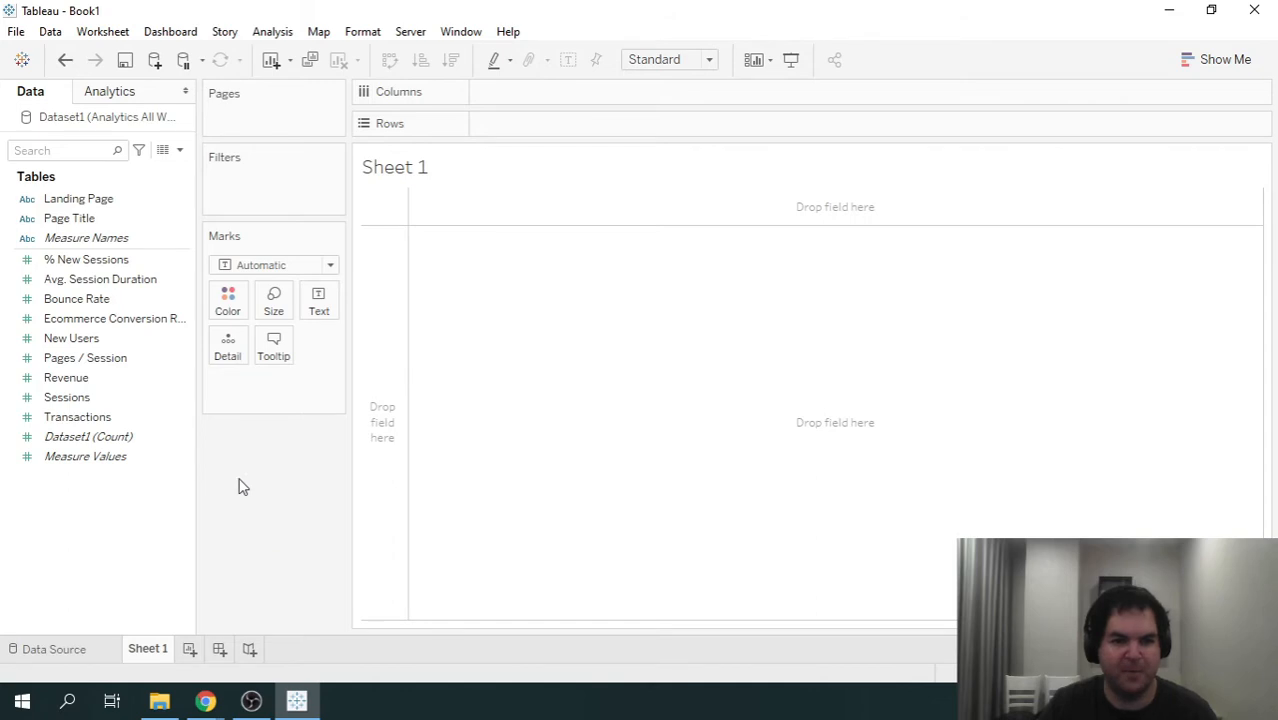
left_click(70, 204)
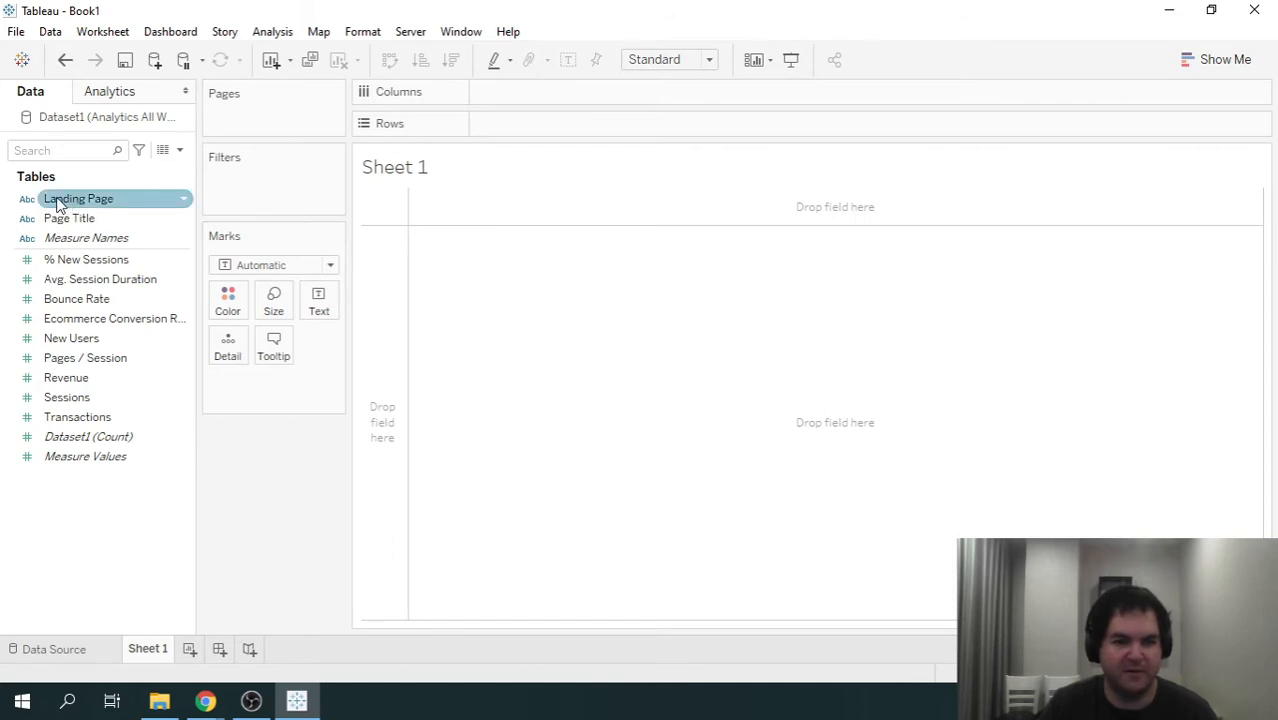
left_click_drag(72, 205, 565, 92)
mouse_move(402, 257)
left_mouse_down()
mouse_move(1167, 289)
mouse_move(388, 266)
left_mouse_up()
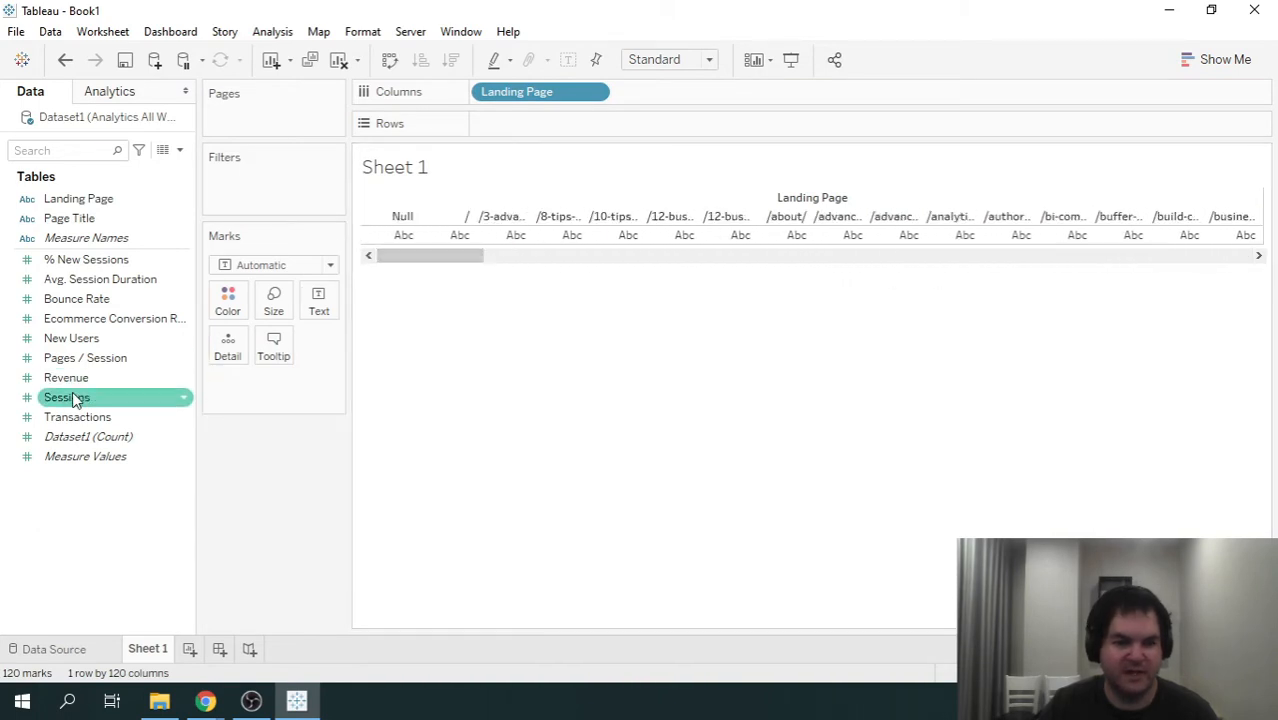
left_click_drag(75, 397, 588, 133)
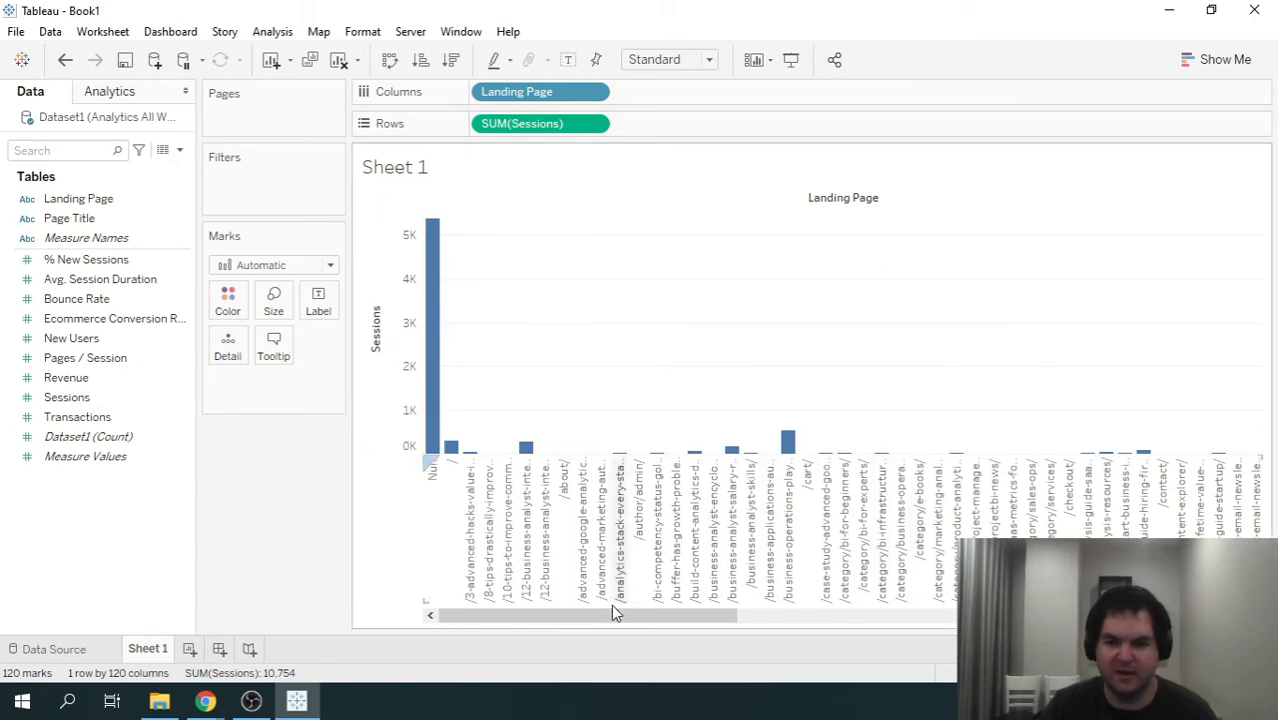
left_click_drag(615, 612, 465, 622)
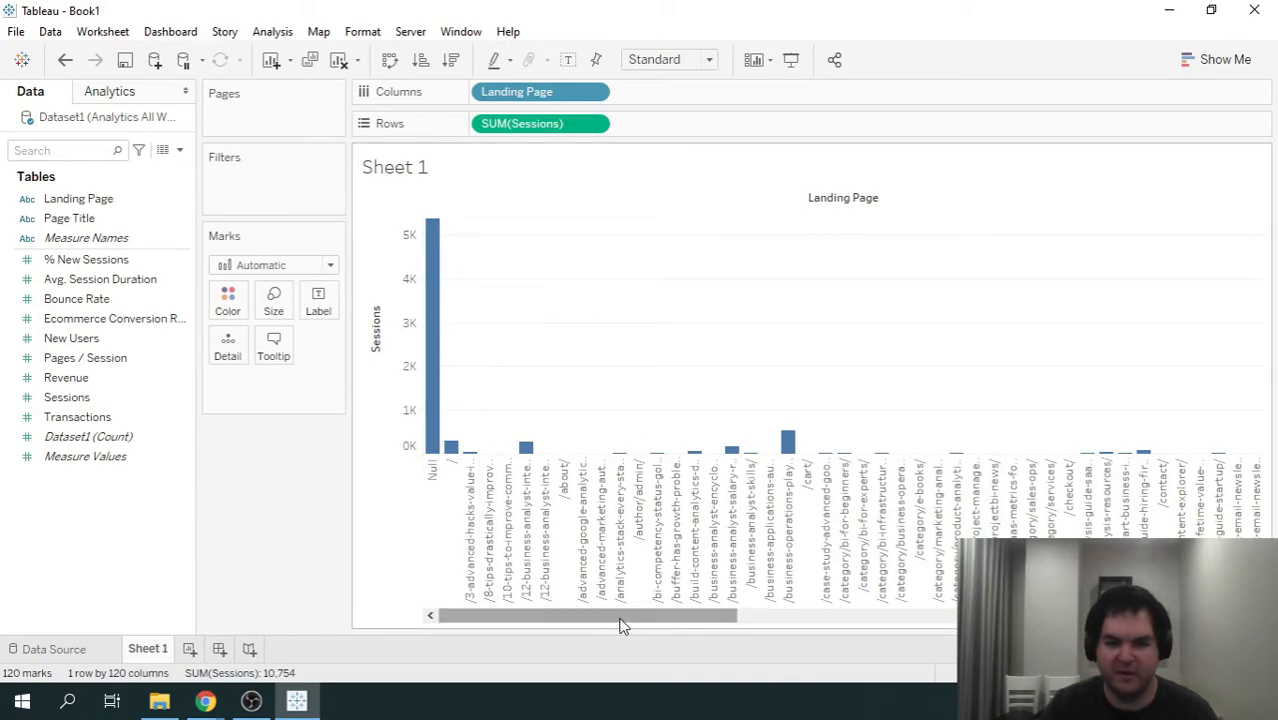
left_click_drag(620, 625, 563, 624)
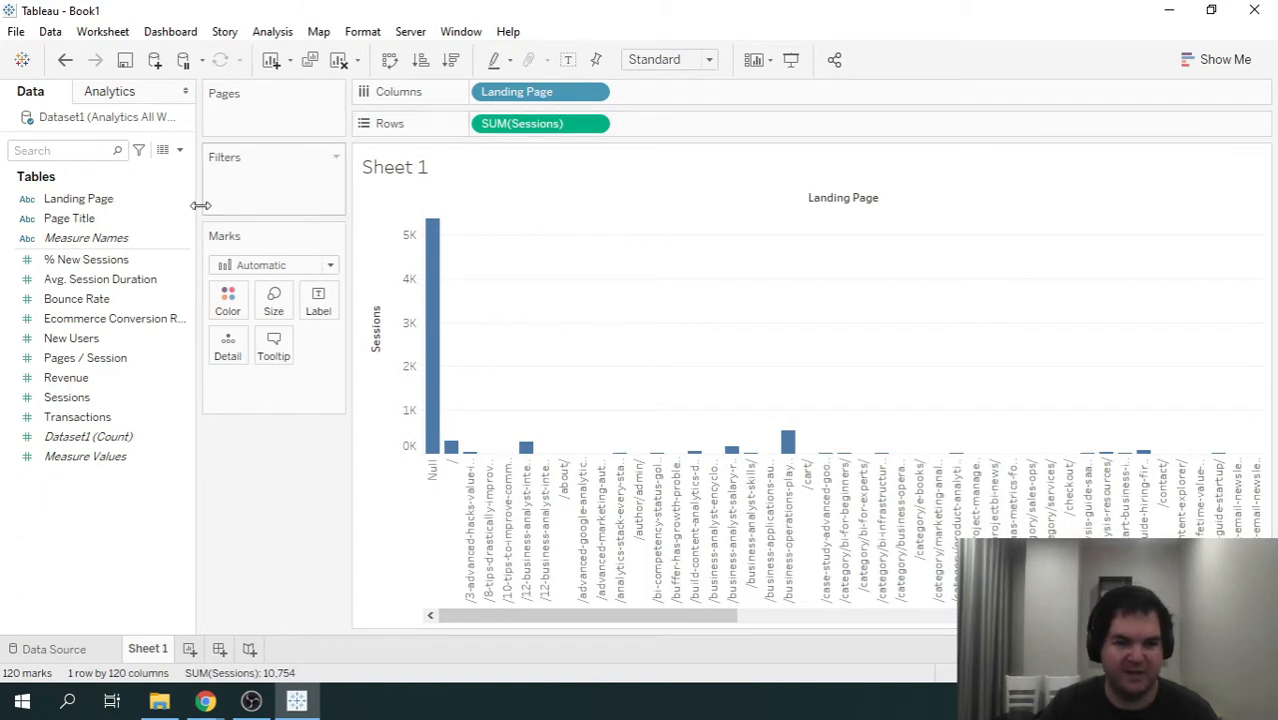
- Replace Landing Page with Page Title and make the bars horizontal, with Page Title on rows and Sessions on columns
left_click(72, 219)
left_click_drag(58, 231, 548, 94)
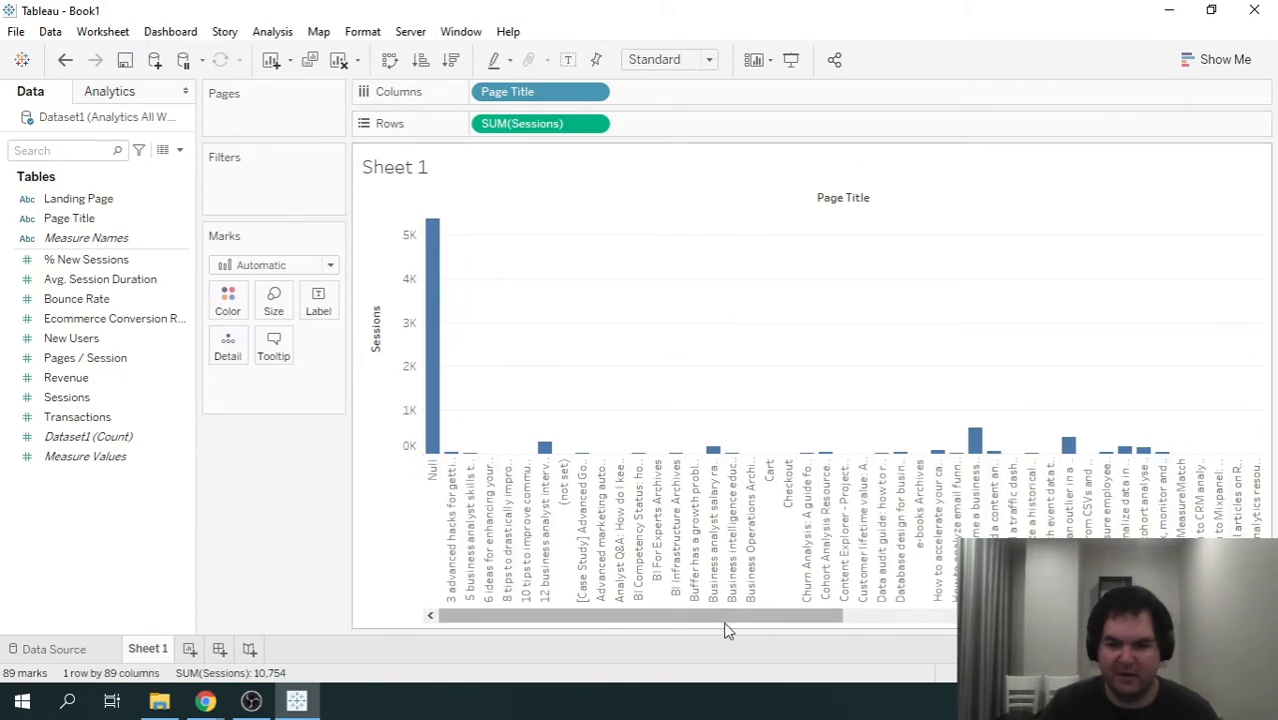
left_click_drag(699, 618, 575, 600)
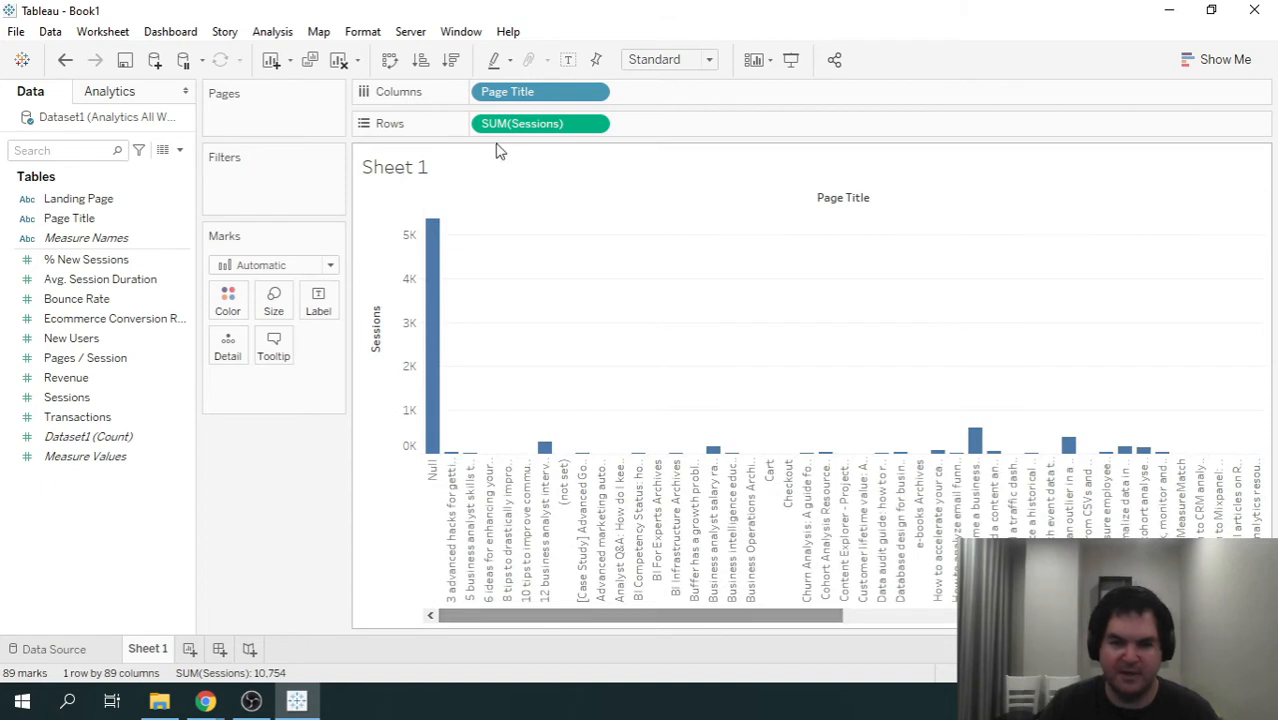
left_click_drag(527, 92, 490, 126)
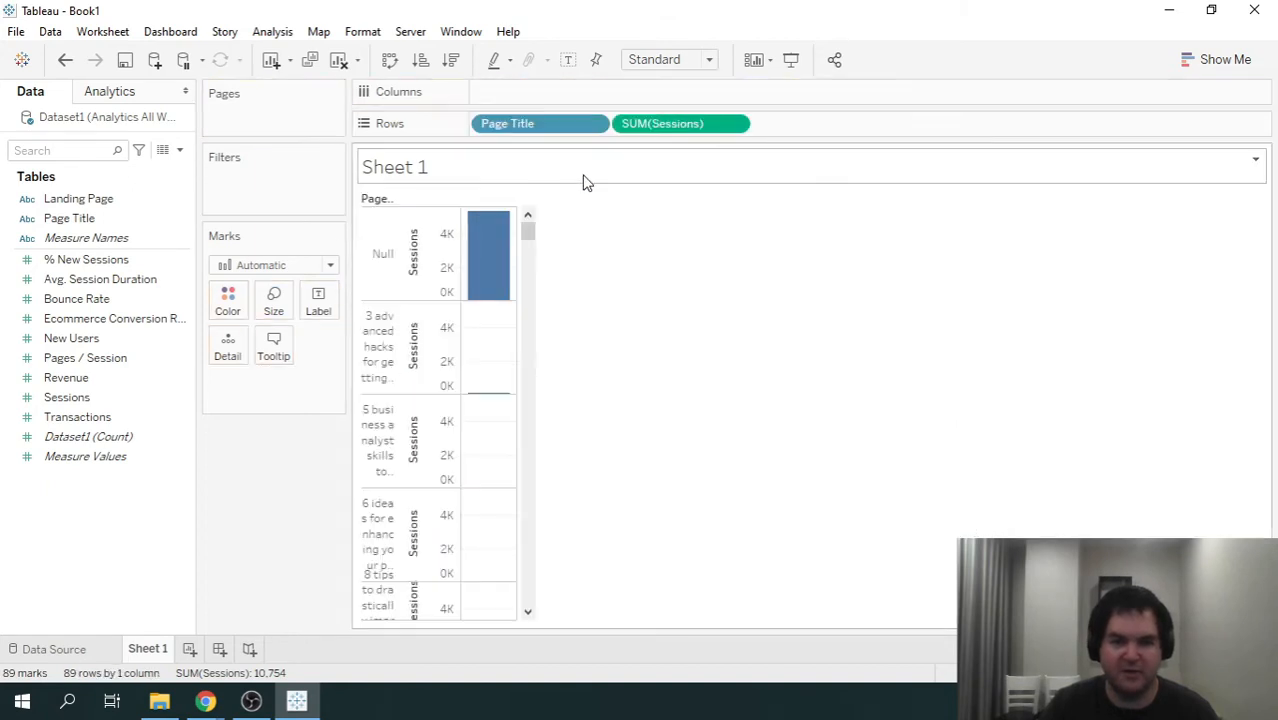
left_click_drag(682, 127, 620, 86)
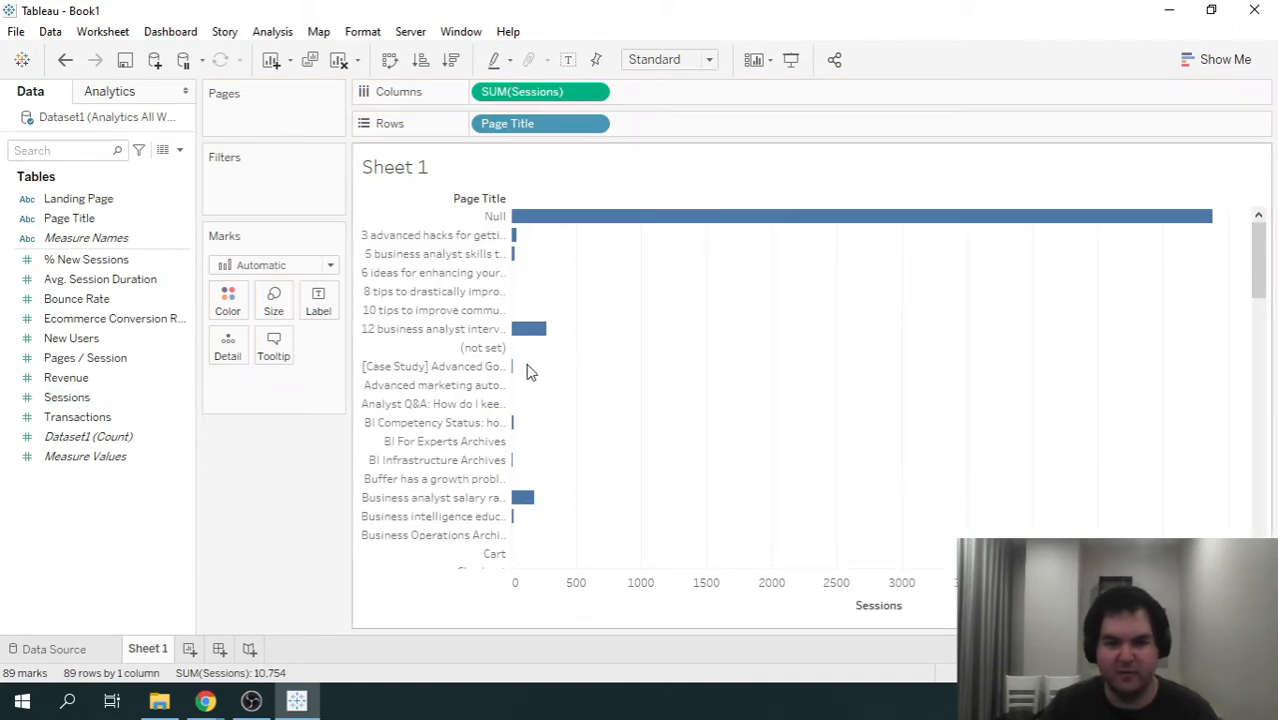
- Format the Page Title headers with left horizontal alignment and close the formatting options
right_click(535, 125)
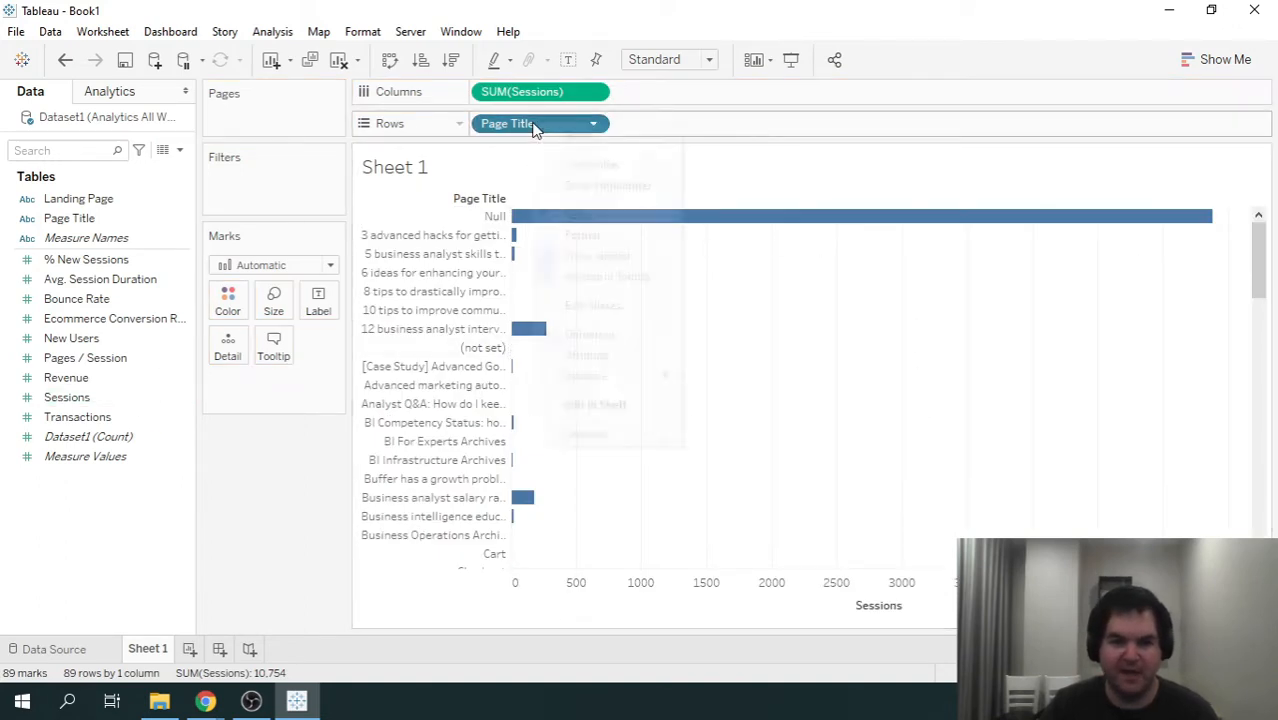
left_click(606, 232)
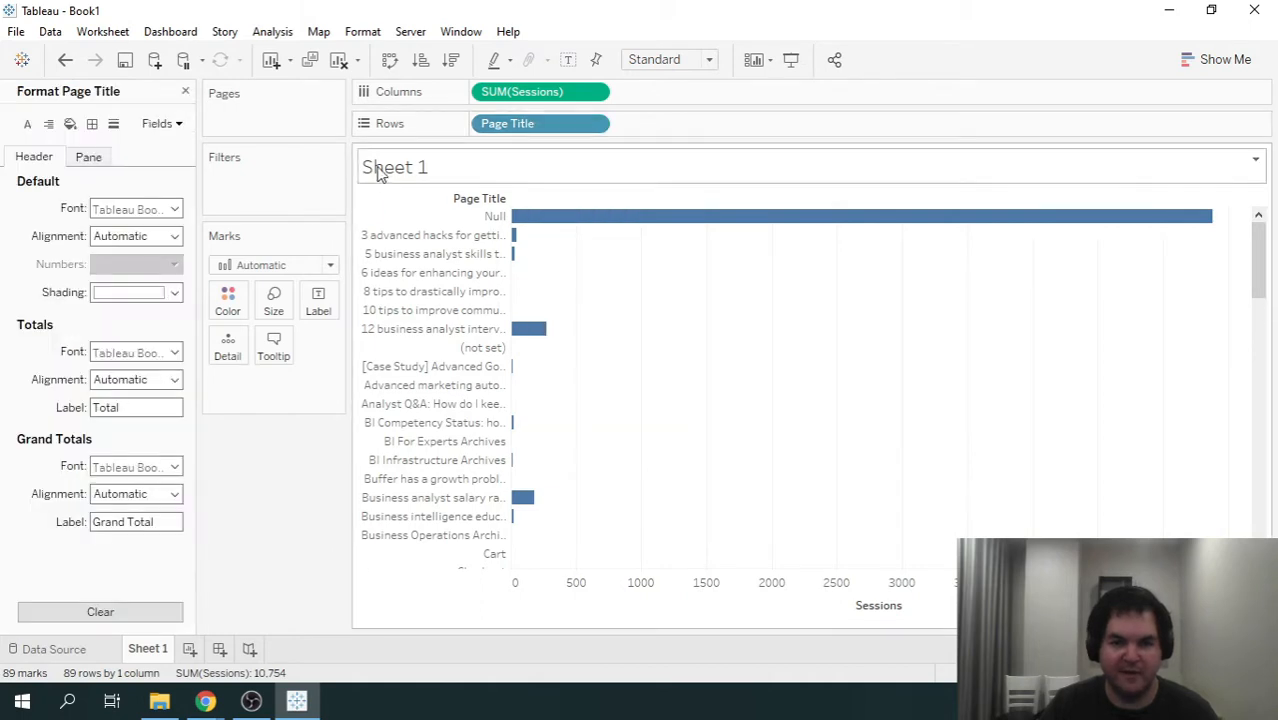
left_click(140, 237)
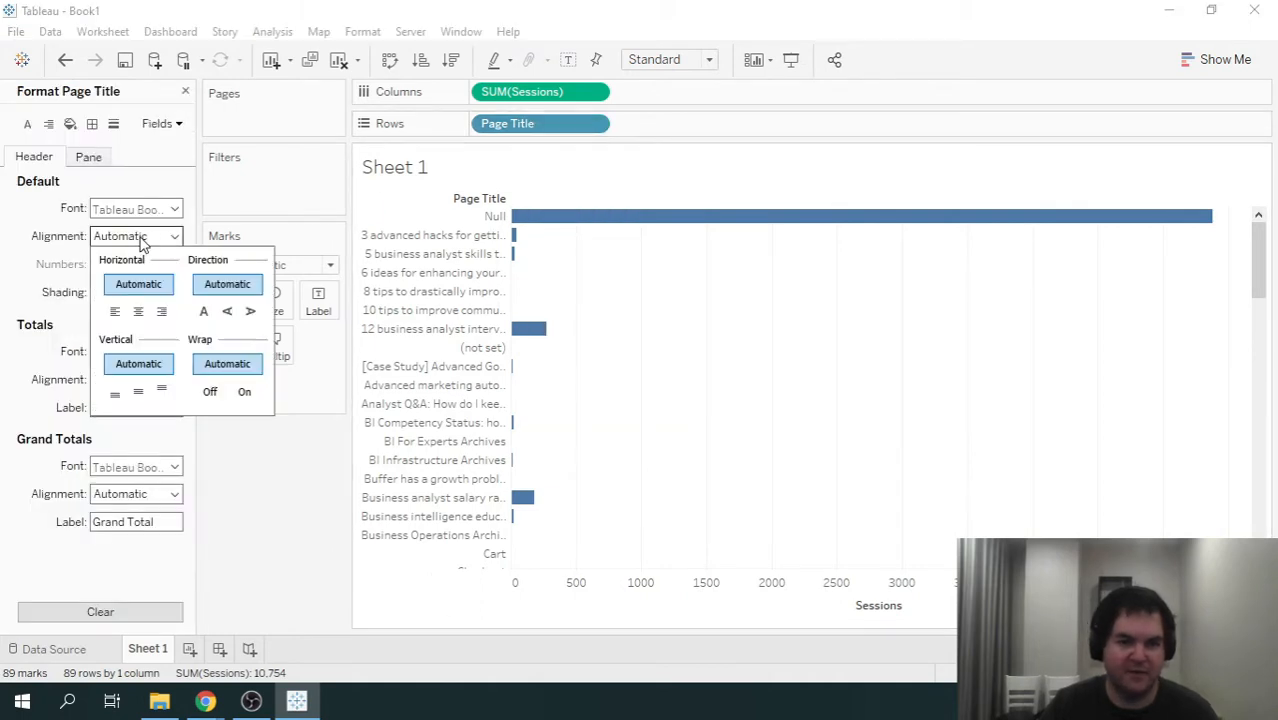
left_click(116, 313)
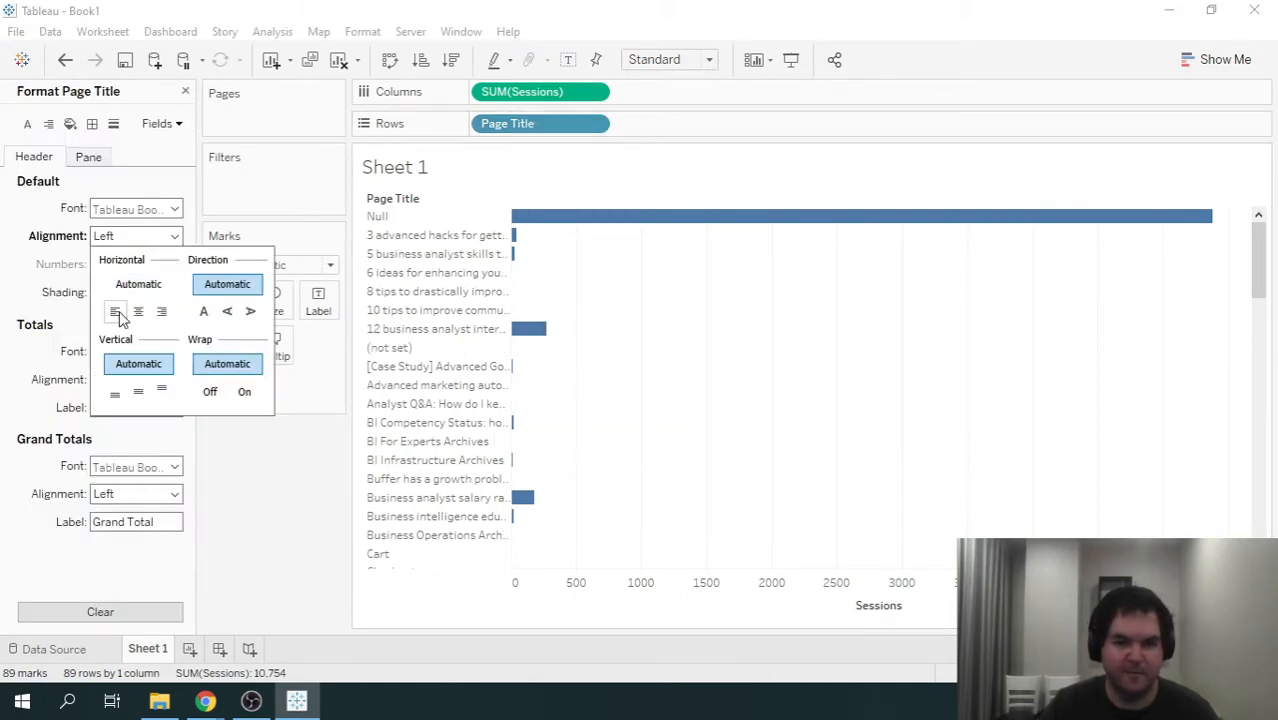
left_click(185, 91)
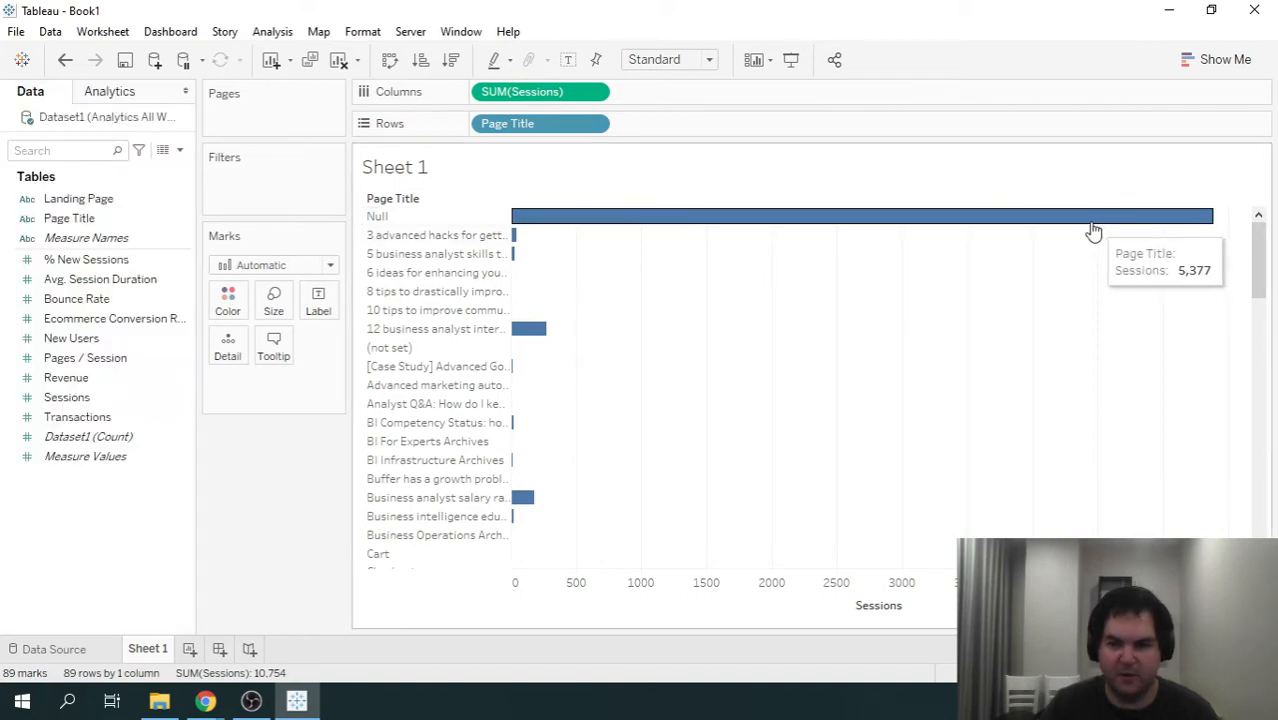
- Exclude the Null page title from the chart and widen the Page Title column to fit the full titles
left_click(418, 220)
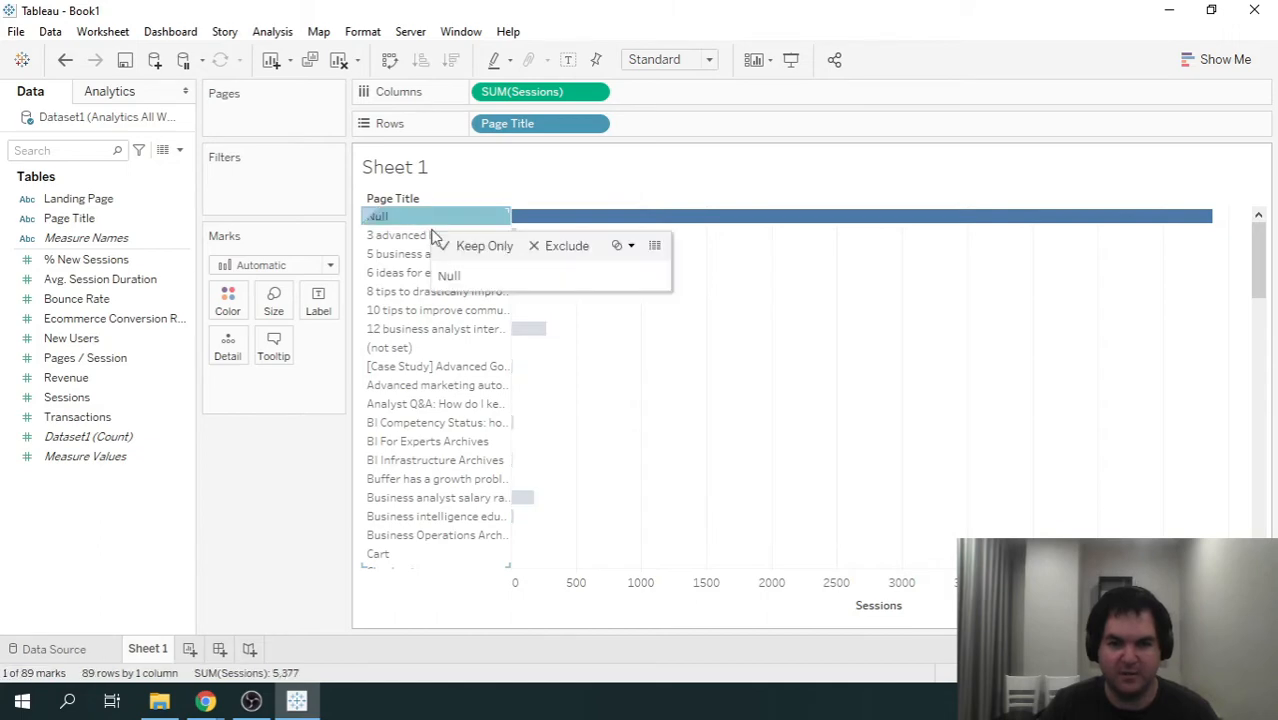
left_click(533, 246)
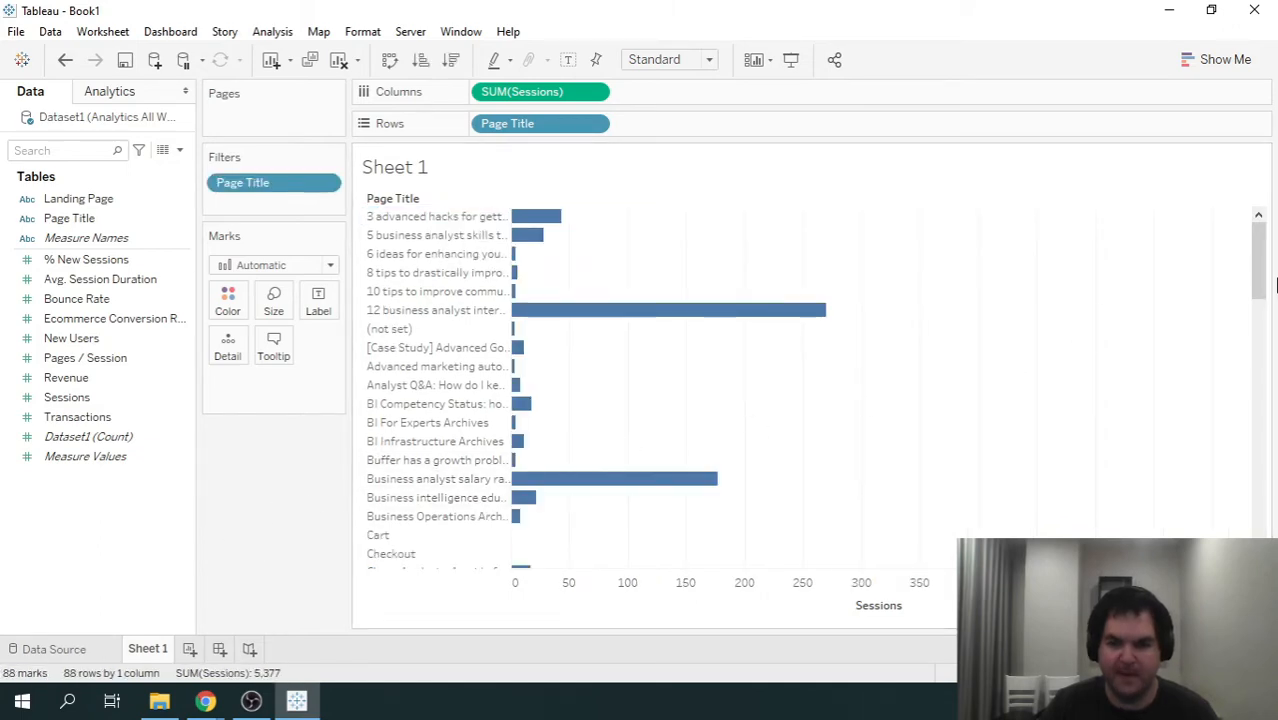
left_click_drag(1258, 262, 1240, 218)
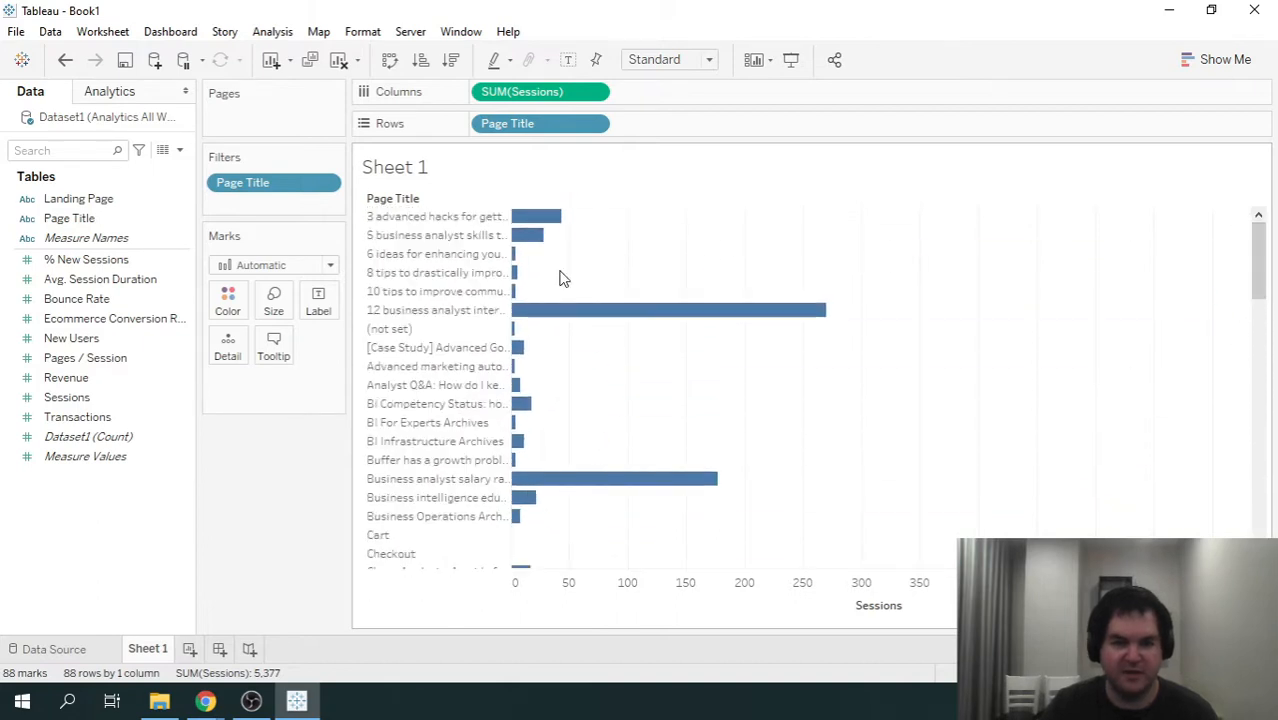
left_click_drag(511, 347, 785, 370)
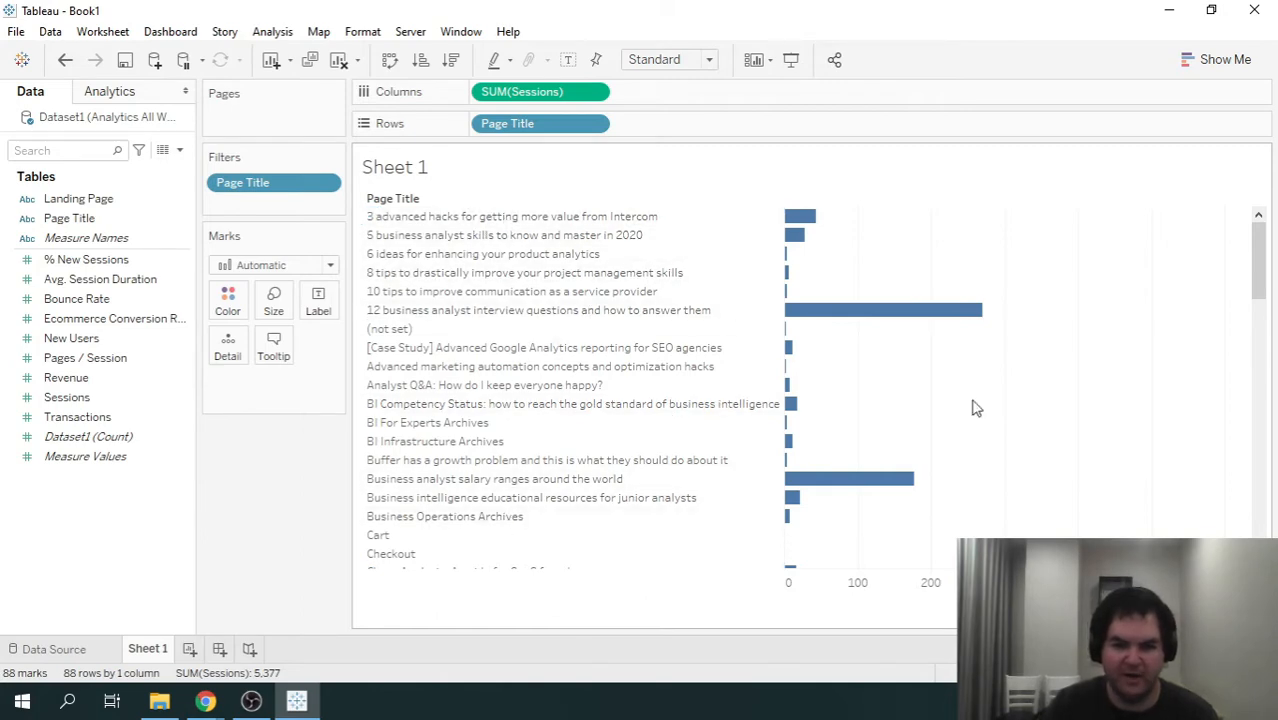
- Sort Page Title in descending order by the field Sessions, aggregated as a sum
left_click_drag(1258, 255, 1261, 205)
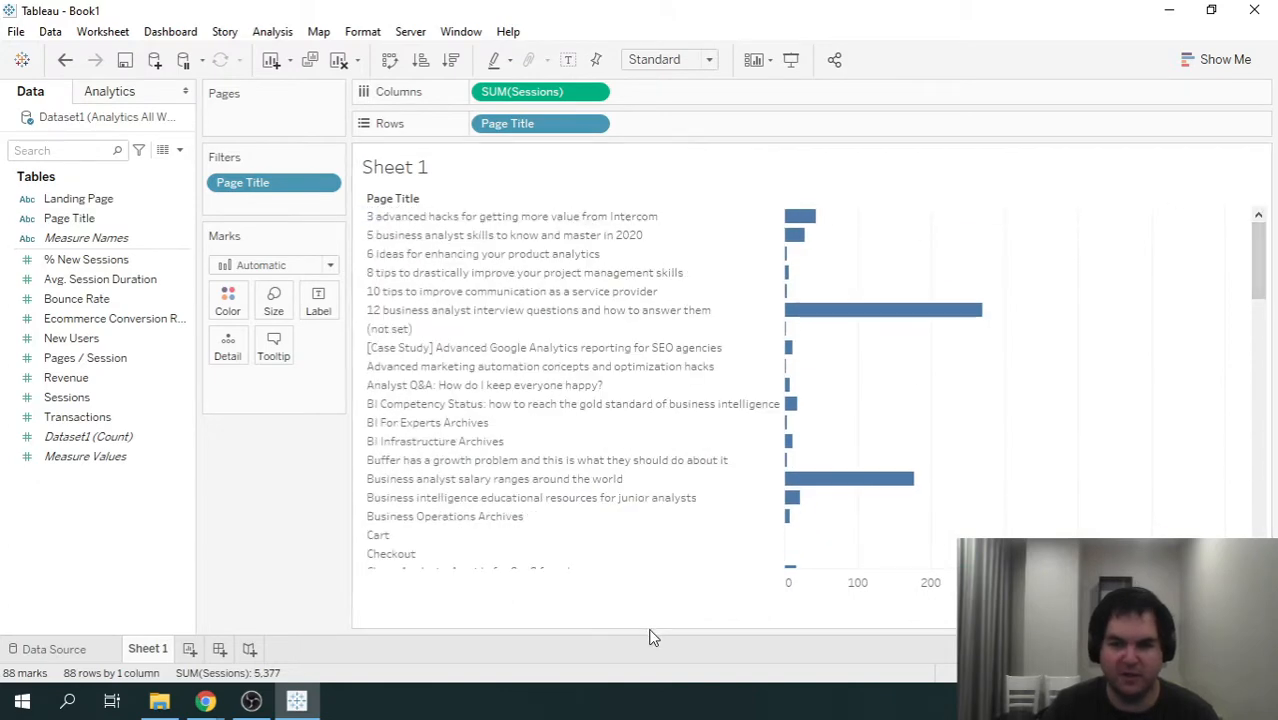
left_click(593, 123)
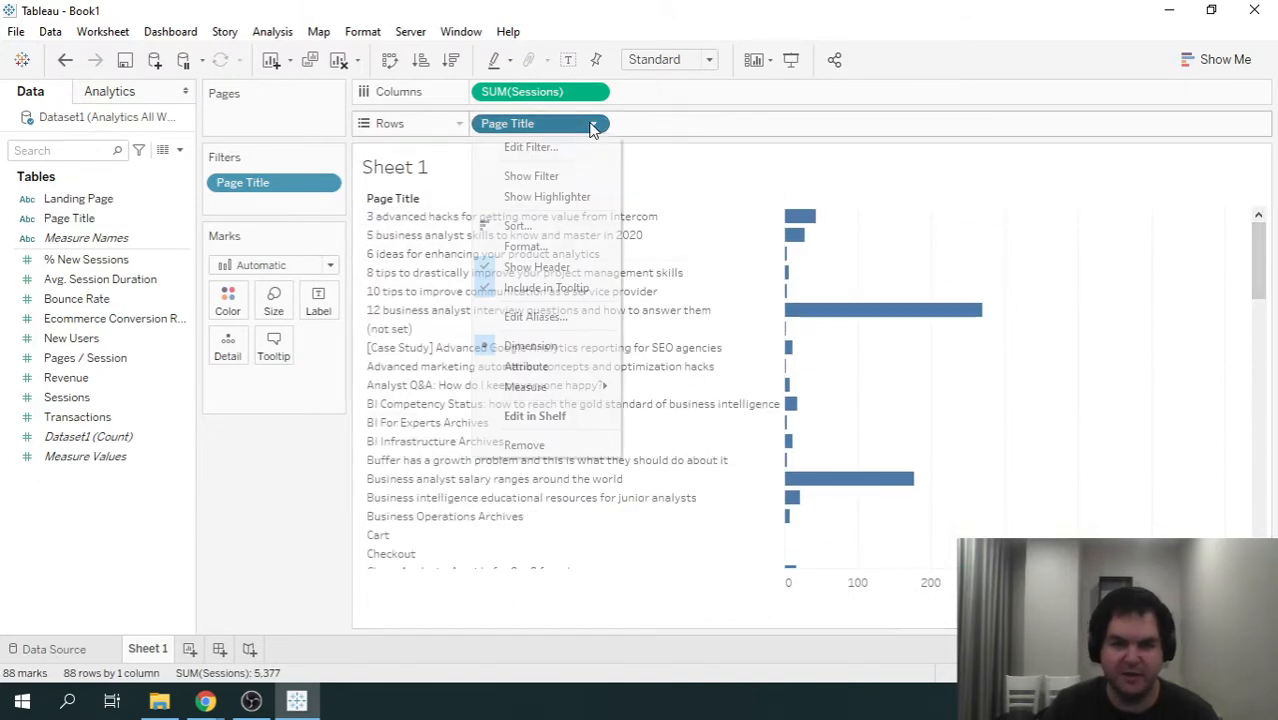
left_click(538, 225)
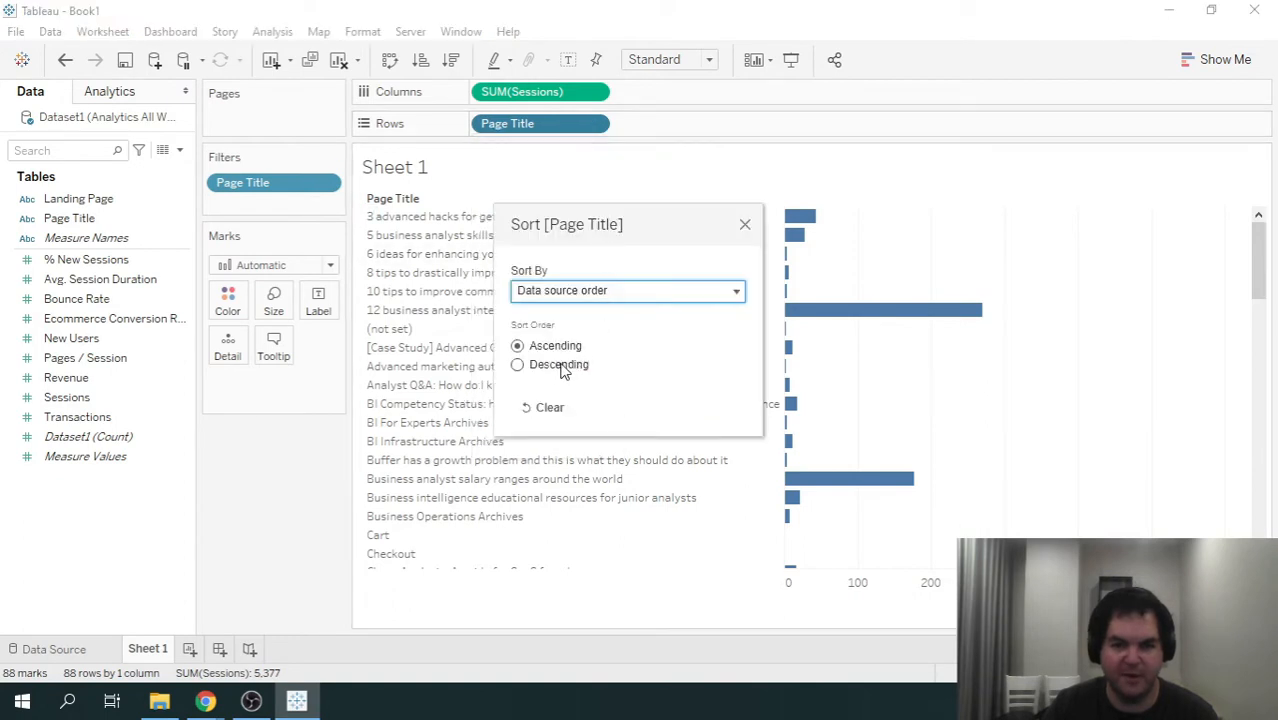
left_click(561, 366)
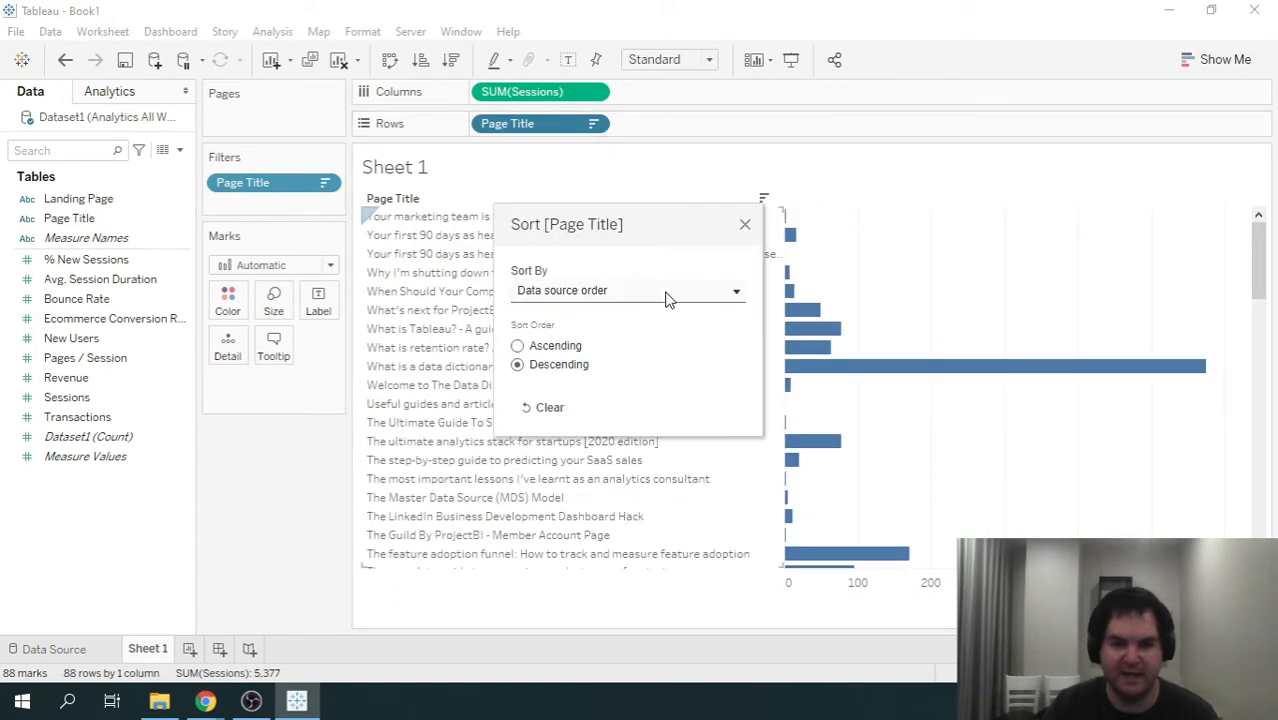
left_click(665, 292)
left_click(528, 343)
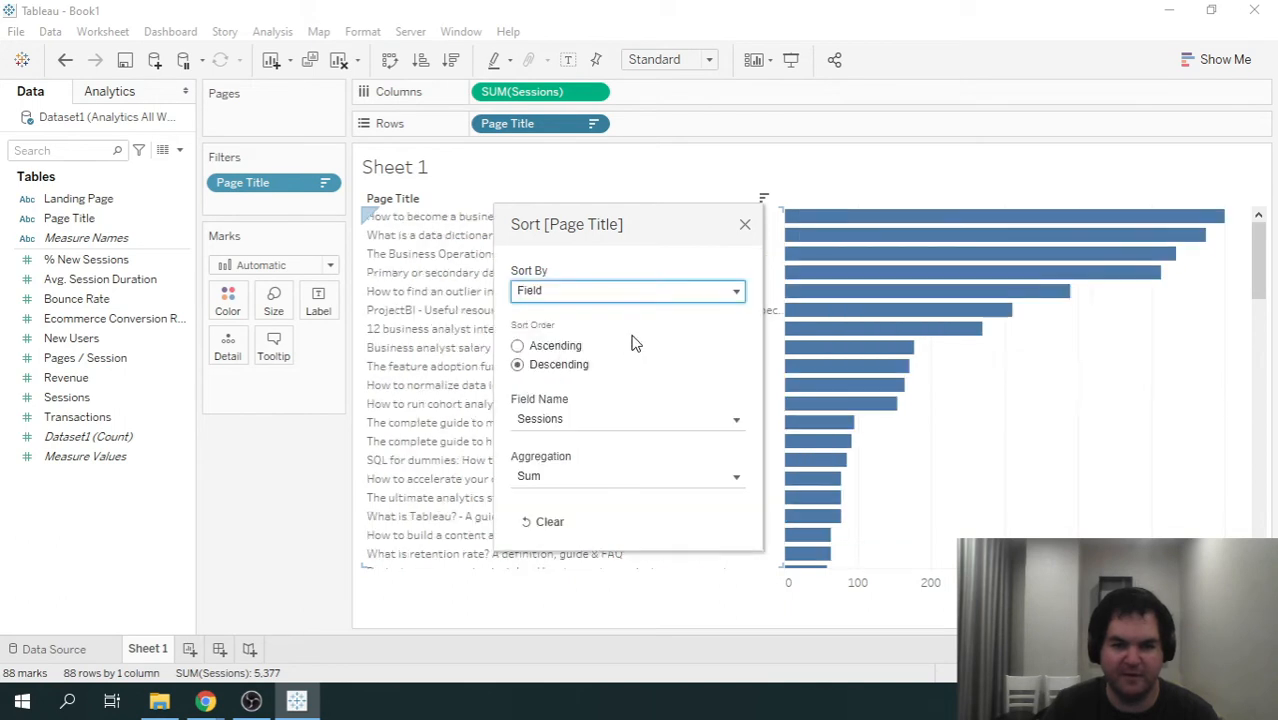
left_click(746, 228)
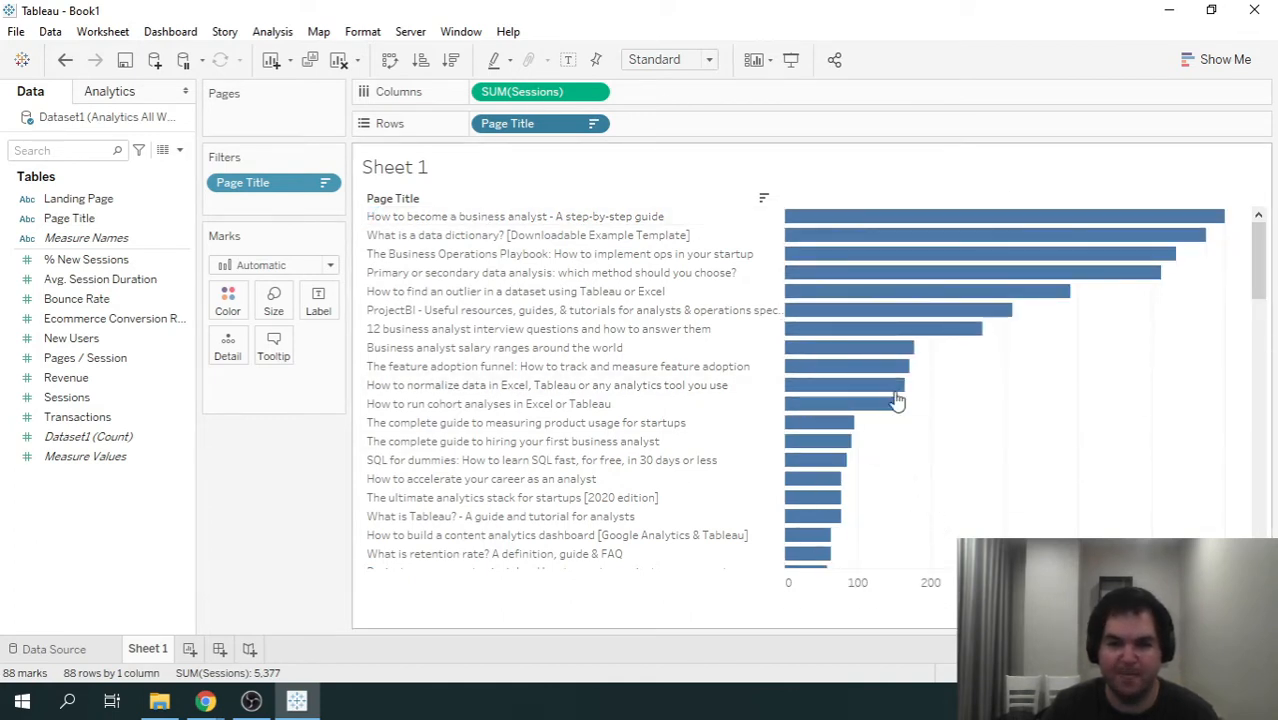
- Hide the Sheet 1 title above the chart
left_click_drag(1262, 247, 1260, 216)
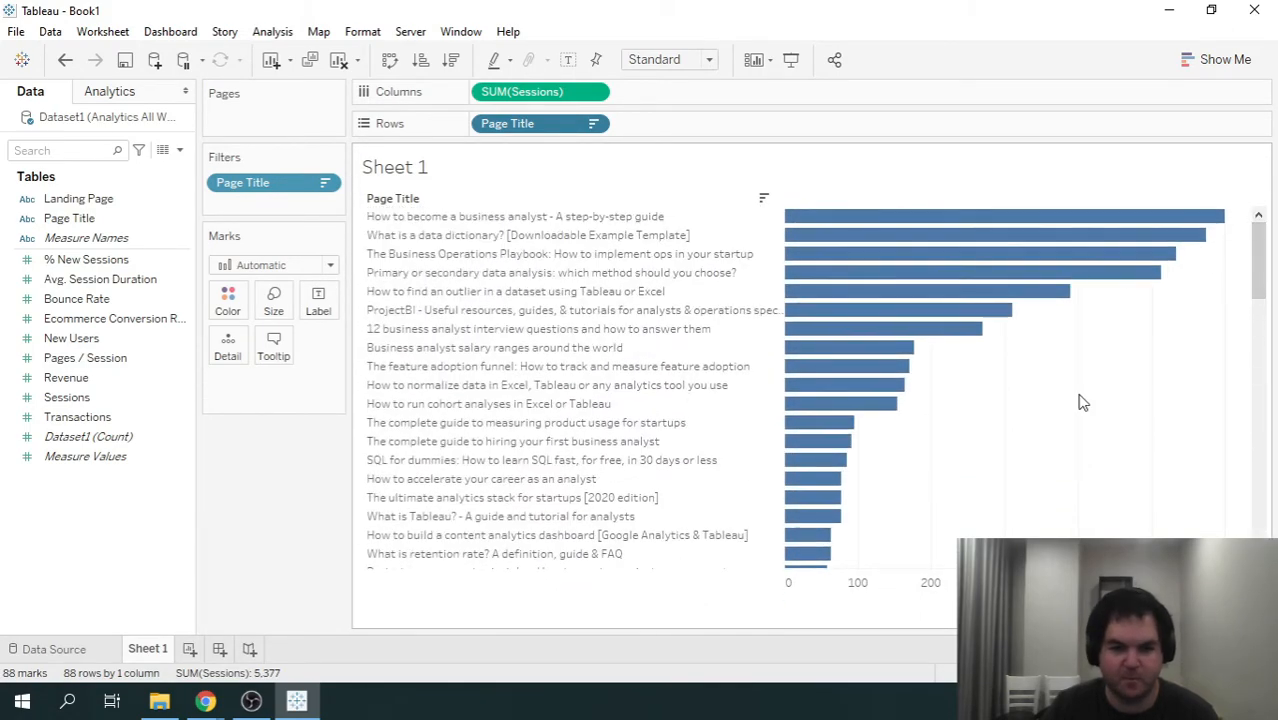
right_click(432, 162)
left_click(510, 208)
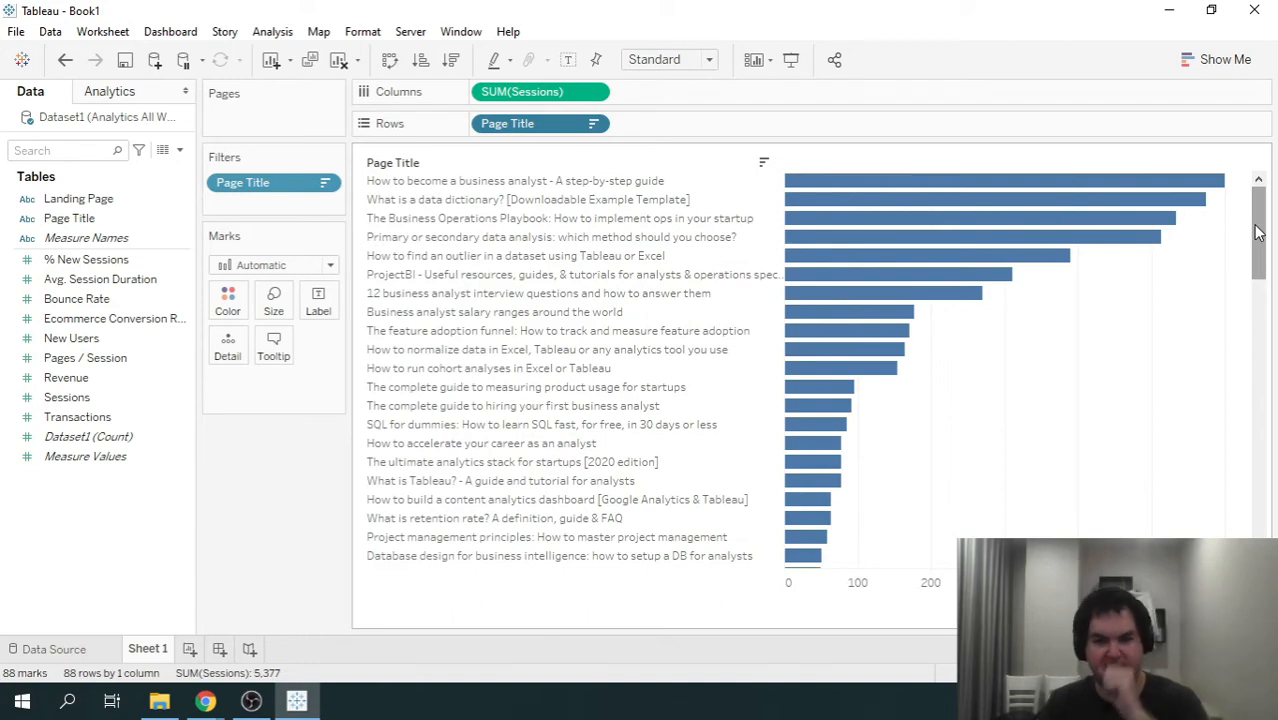
left_click_drag(1258, 222, 1260, 172)
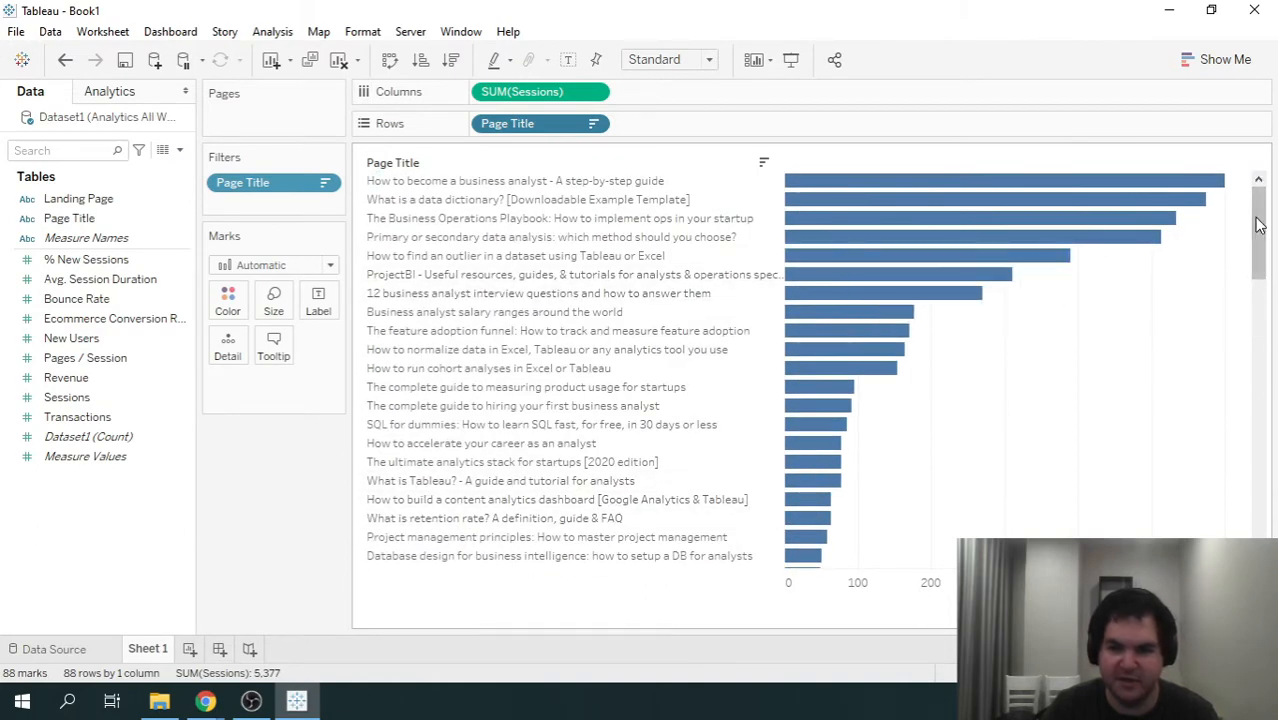
left_click(183, 218)
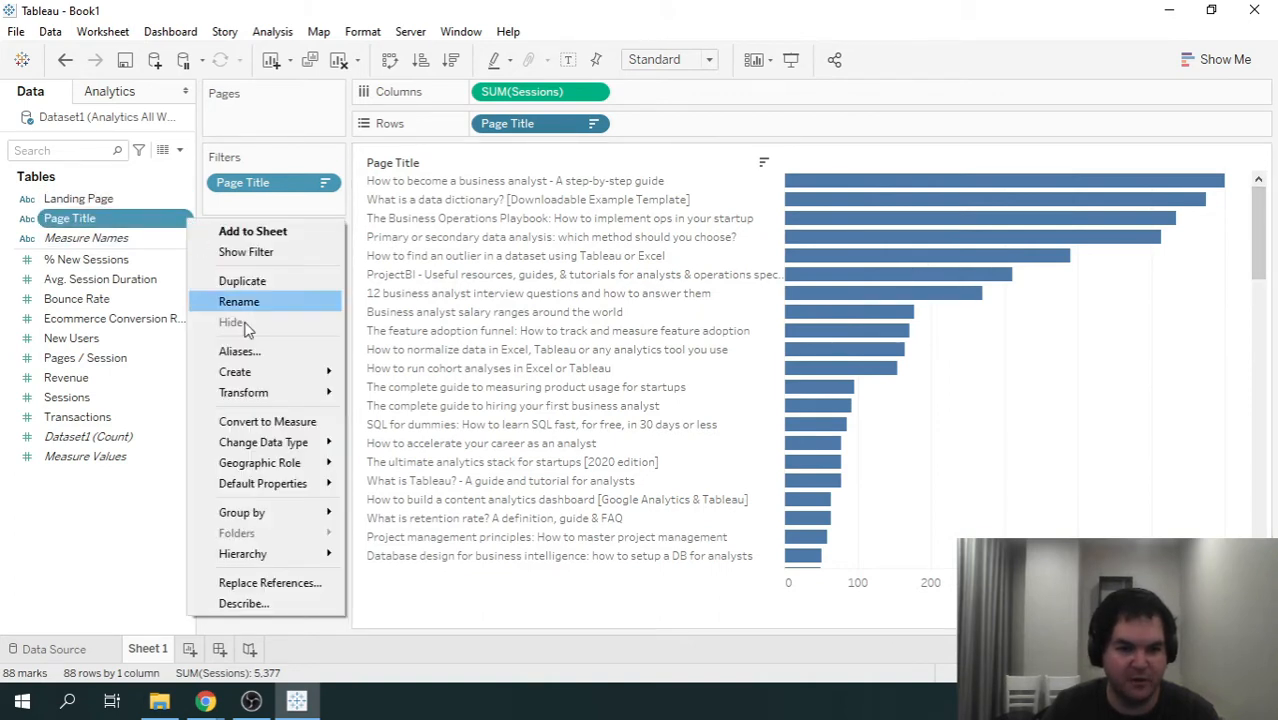
mouse_move(285, 371)
left_click(420, 403)
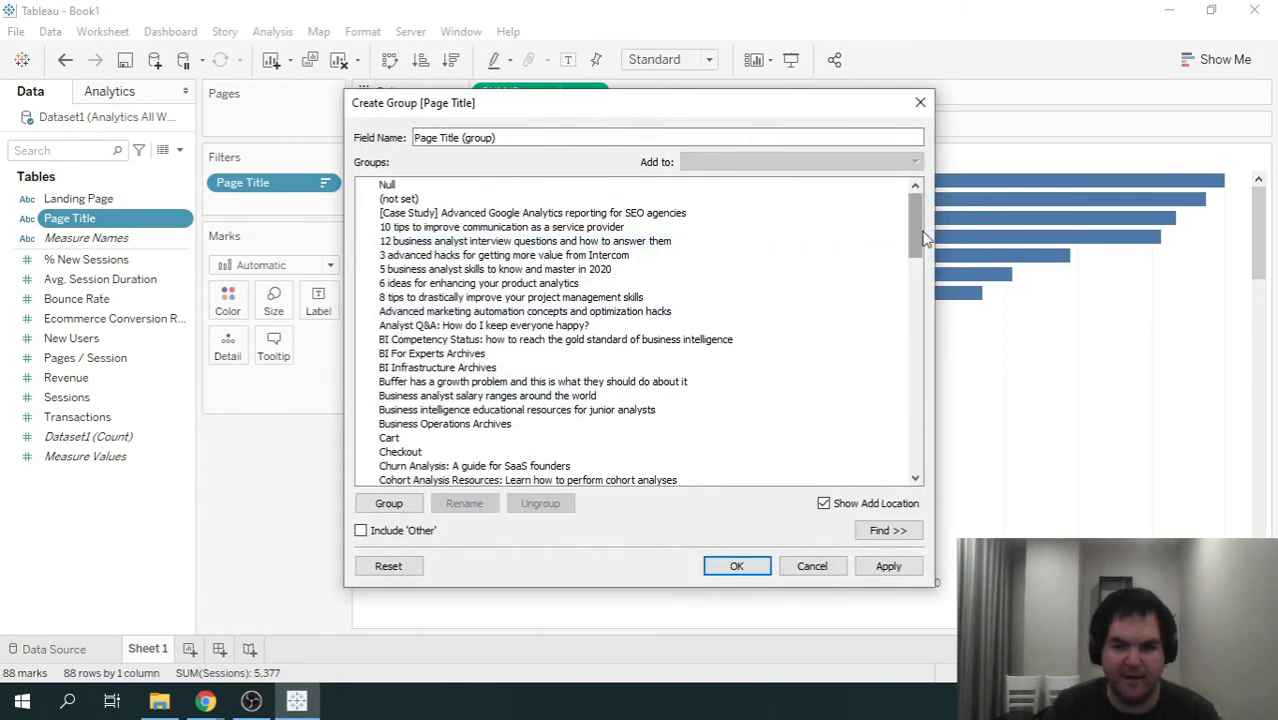
left_click_drag(913, 223, 911, 258)
left_click(432, 283)
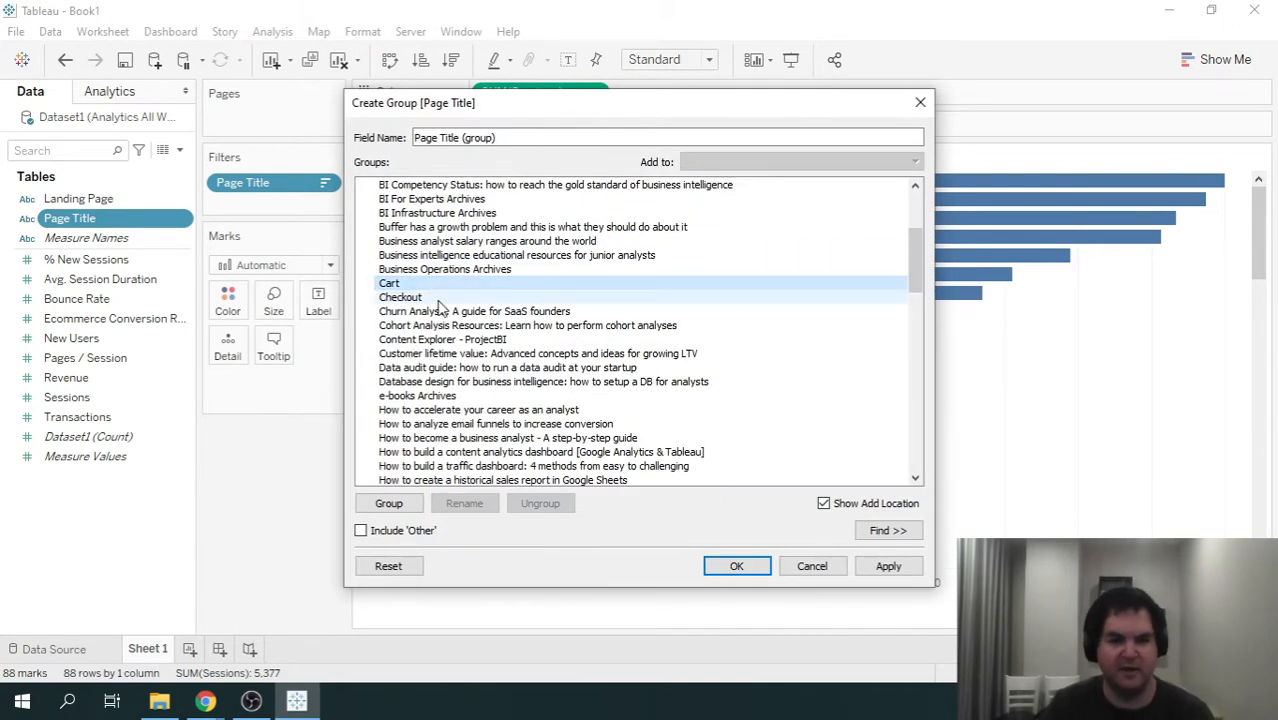
left_click(437, 299, "ctrl")
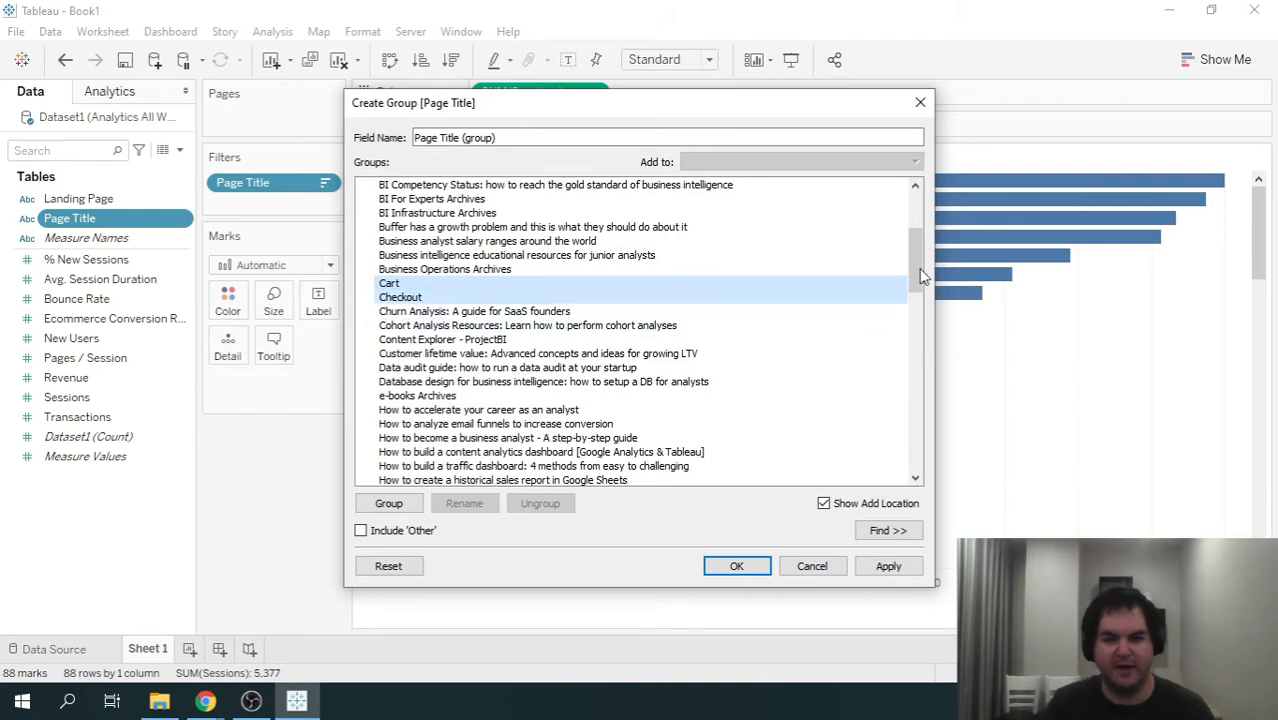
left_click_drag(915, 261, 899, 203)
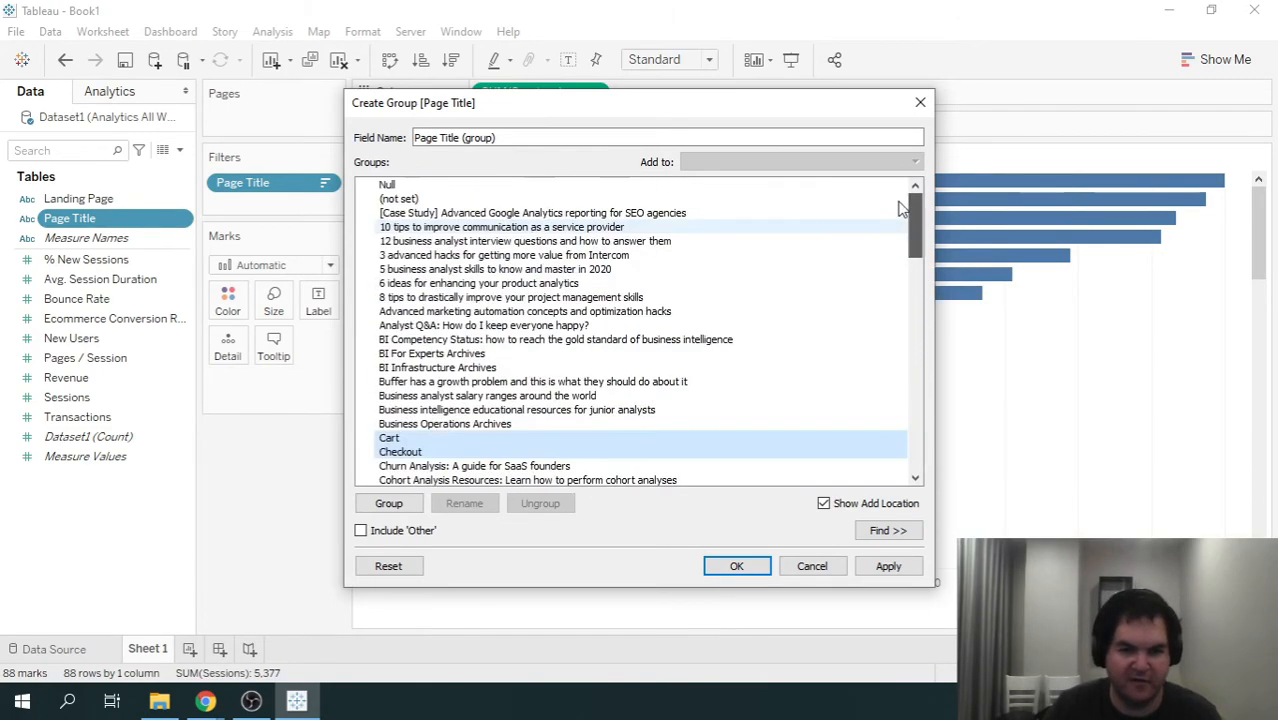
left_click(812, 566)
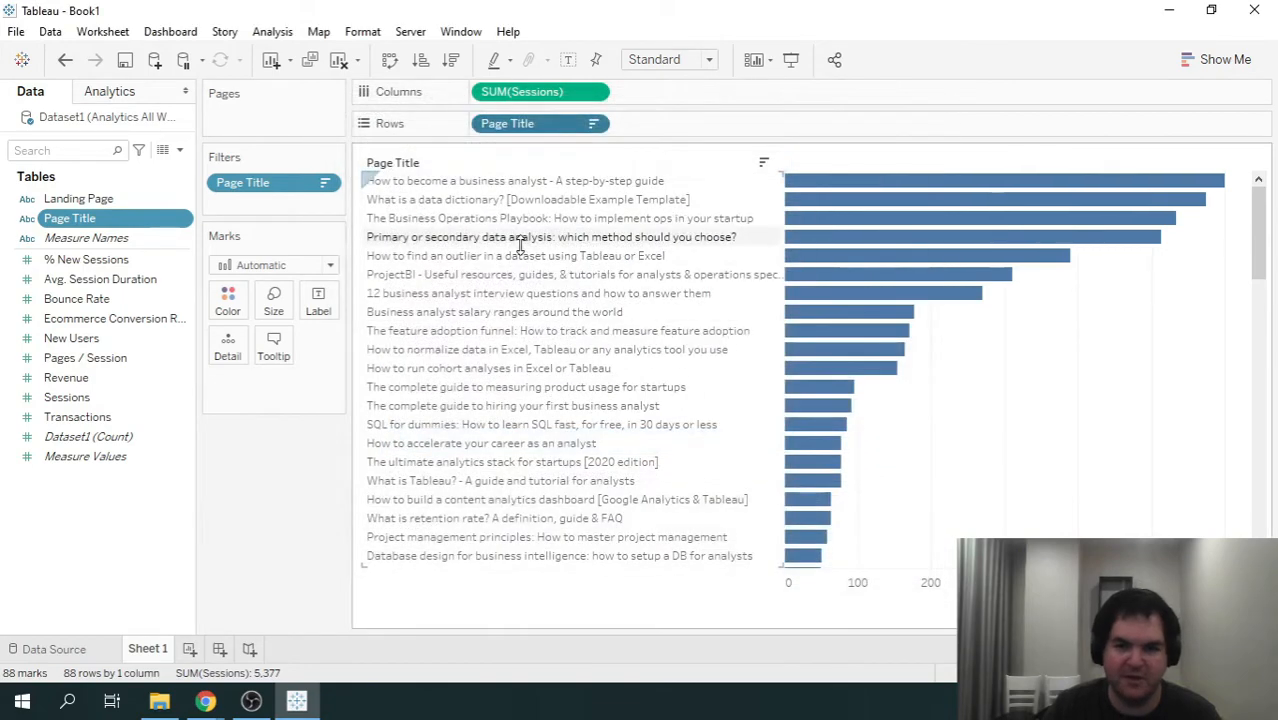
- Exclude the "ProjectBI - Useful resources, guides, & tutorials for analysts & operations specialists" and "Product Analytics Archives" page titles from the chart
left_click_drag(1262, 222, 1261, 170)
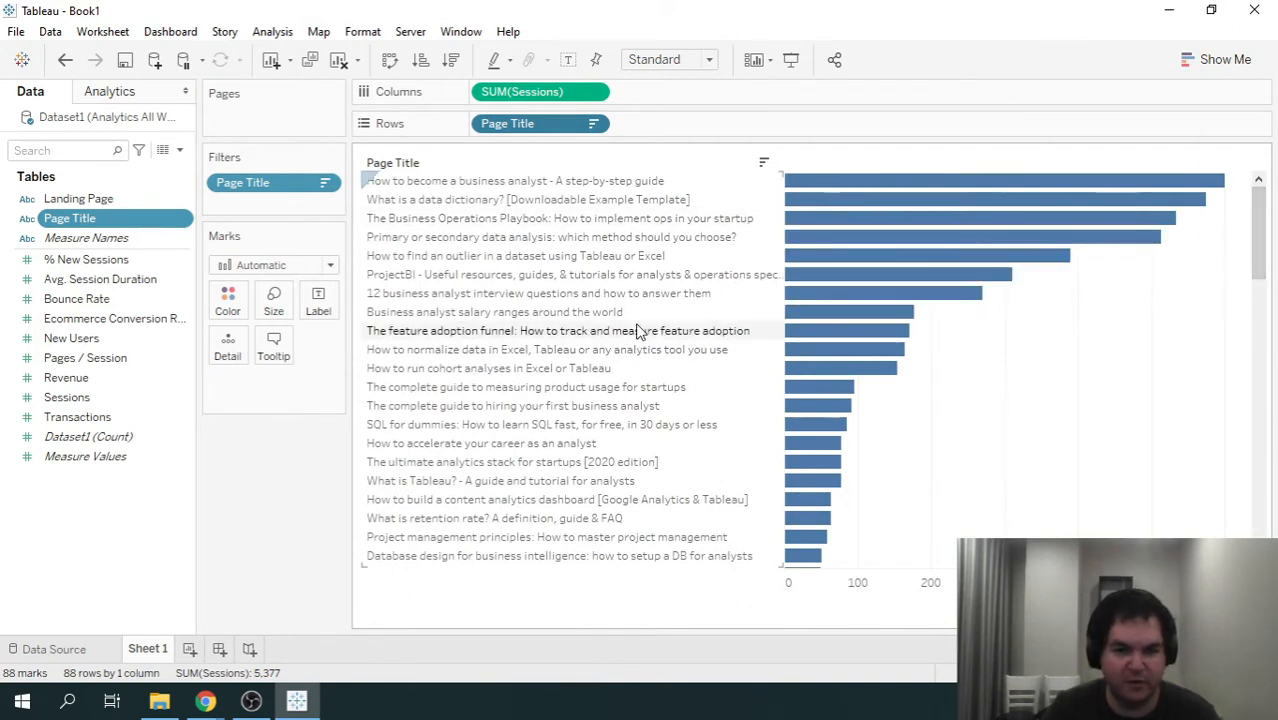
left_click(565, 276)
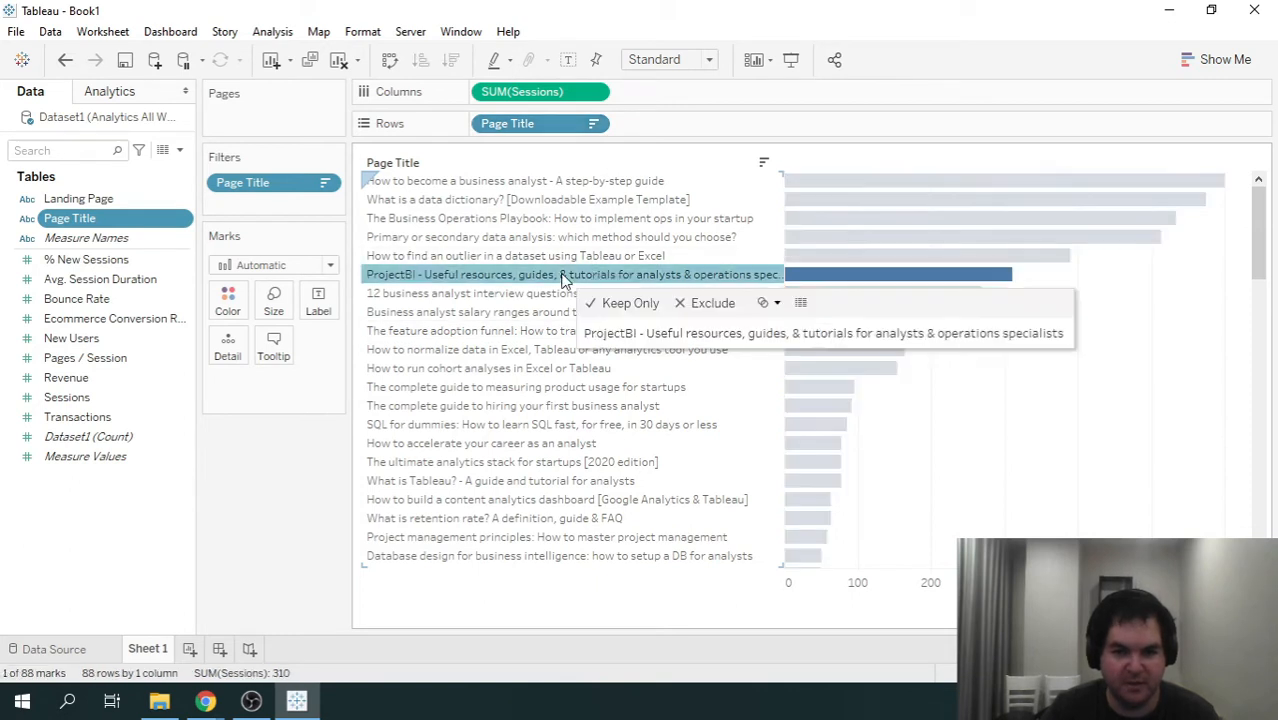
left_click(712, 310)
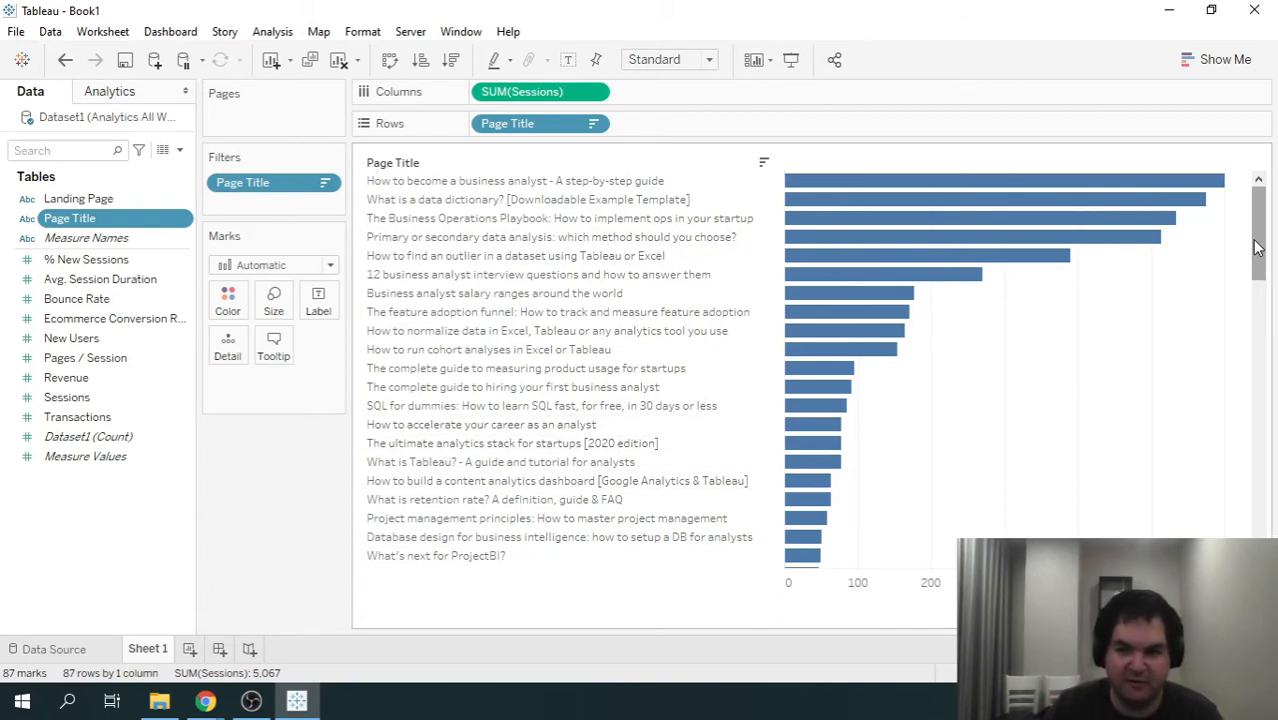
left_click_drag(1258, 248, 1258, 308)
left_click_drag(1250, 301, 1249, 302)
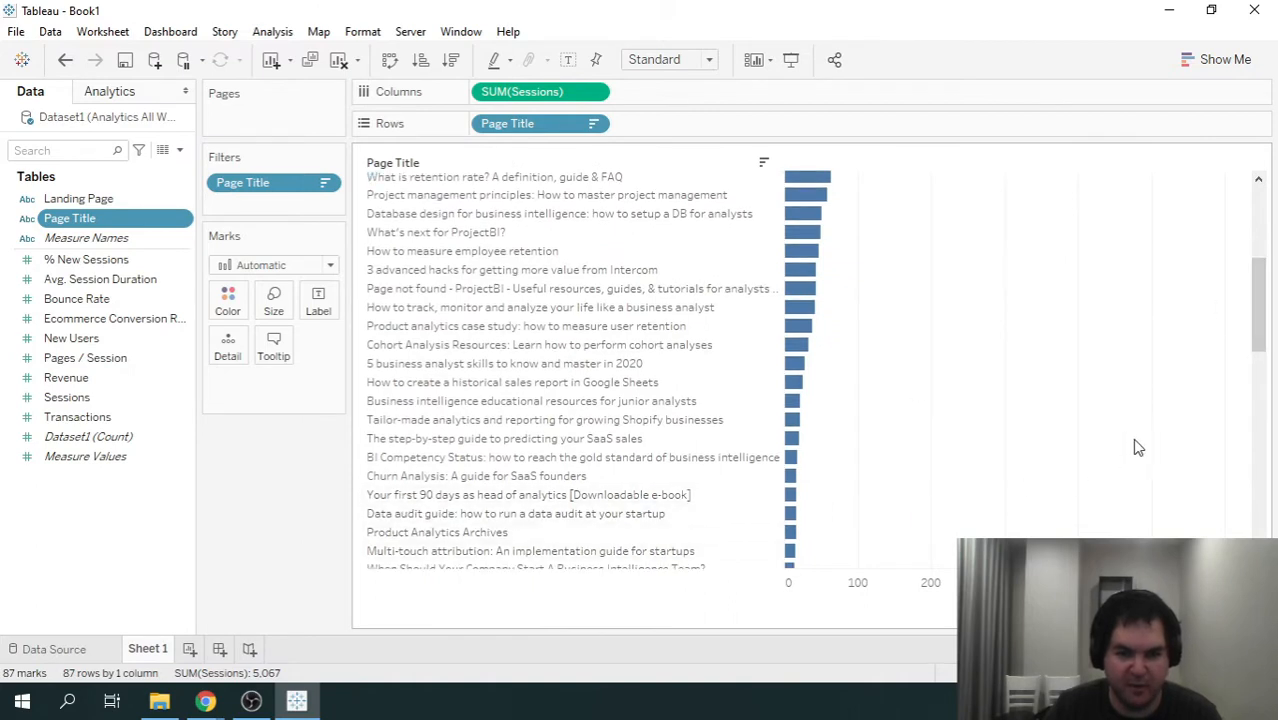
left_click(539, 532)
left_click(672, 556)
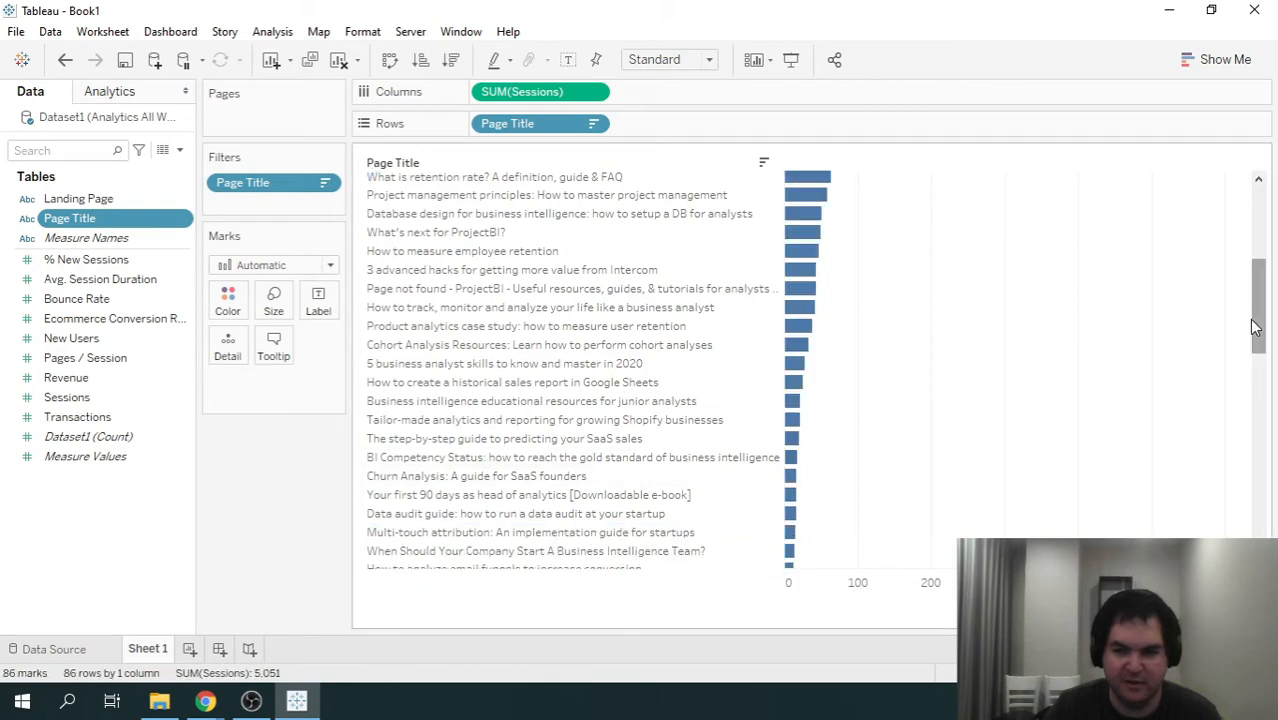
left_click_drag(1262, 325, 1266, 215)
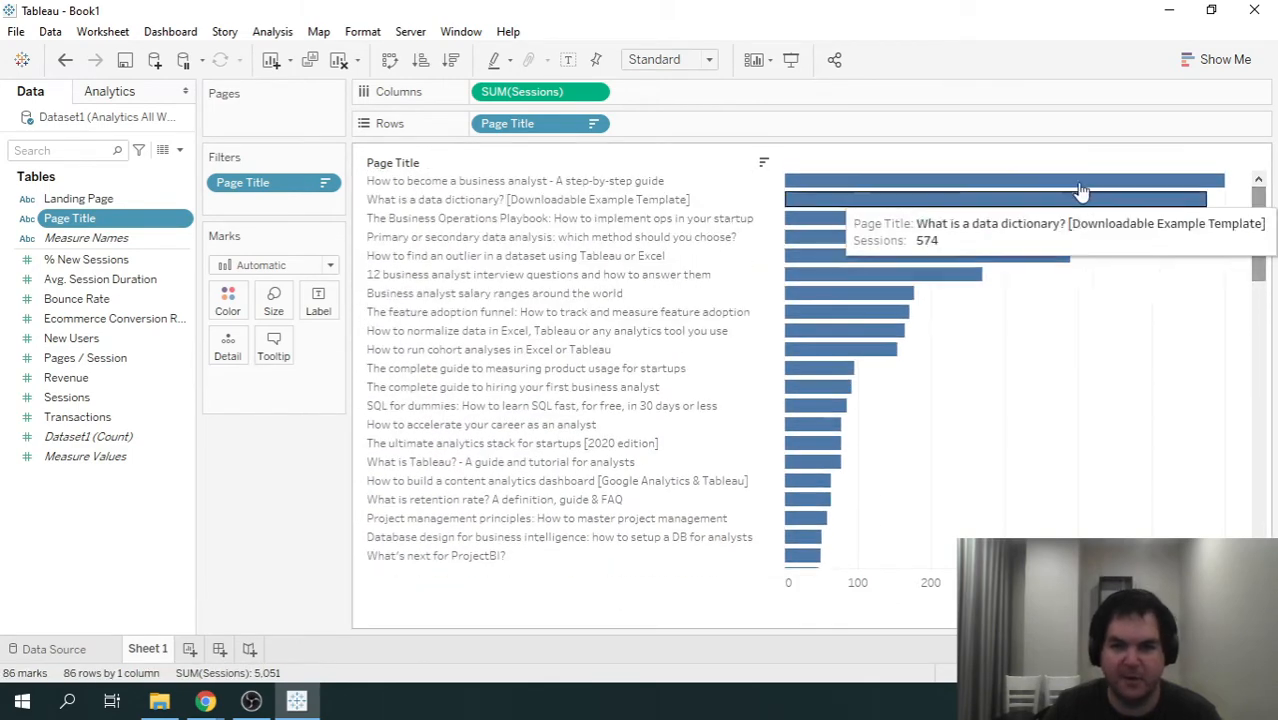
- Show mark labels on the bars so each one carries its Sessions value
left_click(318, 300)
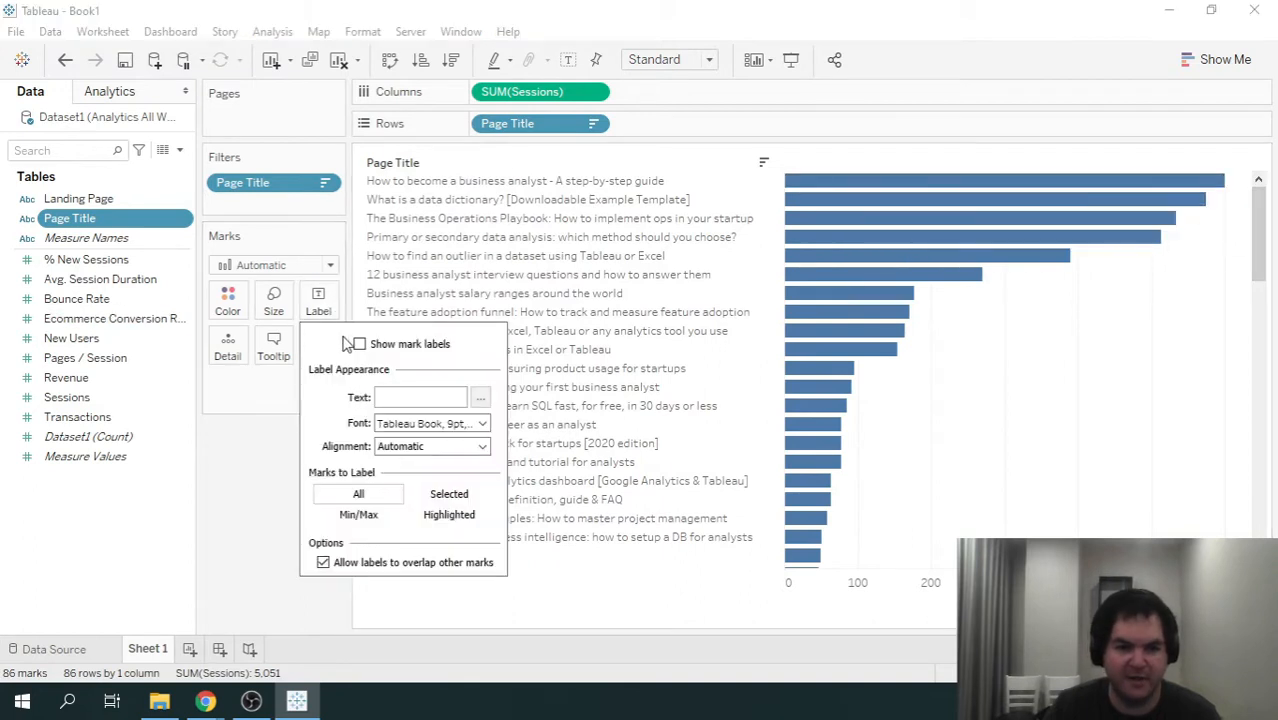
left_click(424, 350)
left_click(220, 498)
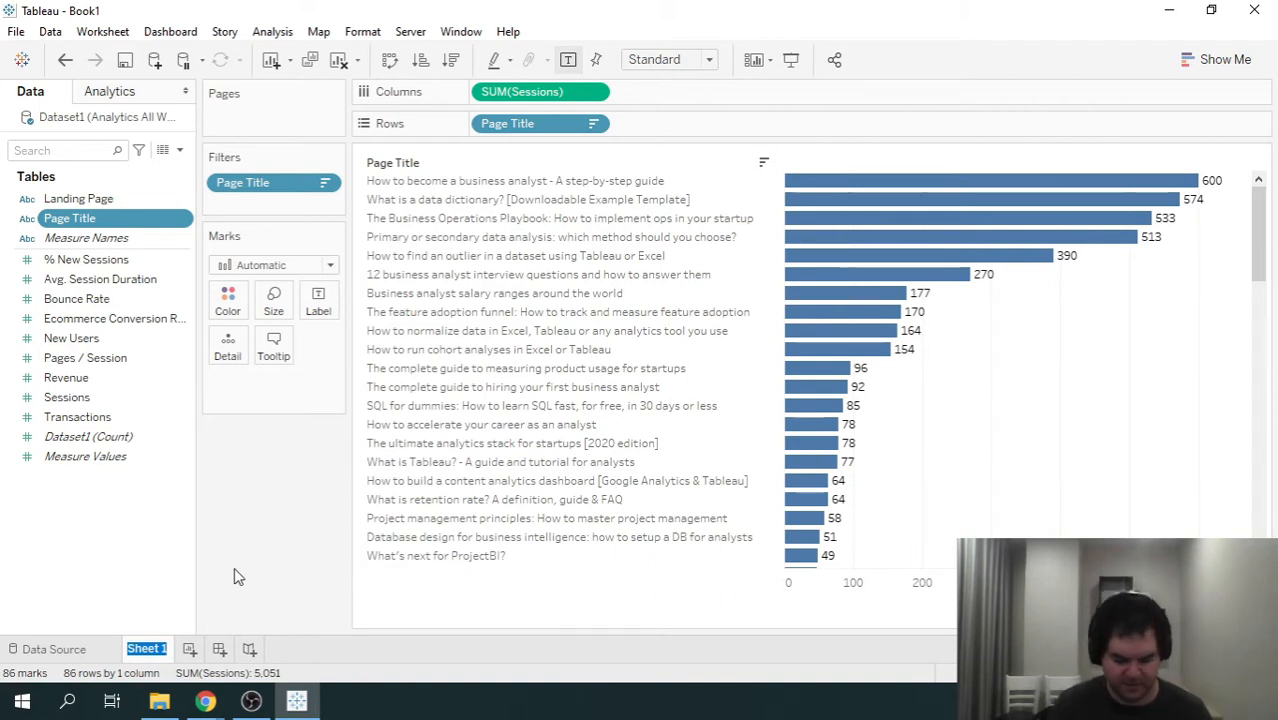
- Rename the sheet as Pareto Analysis of Landing Pages
type("Pareto Anal")
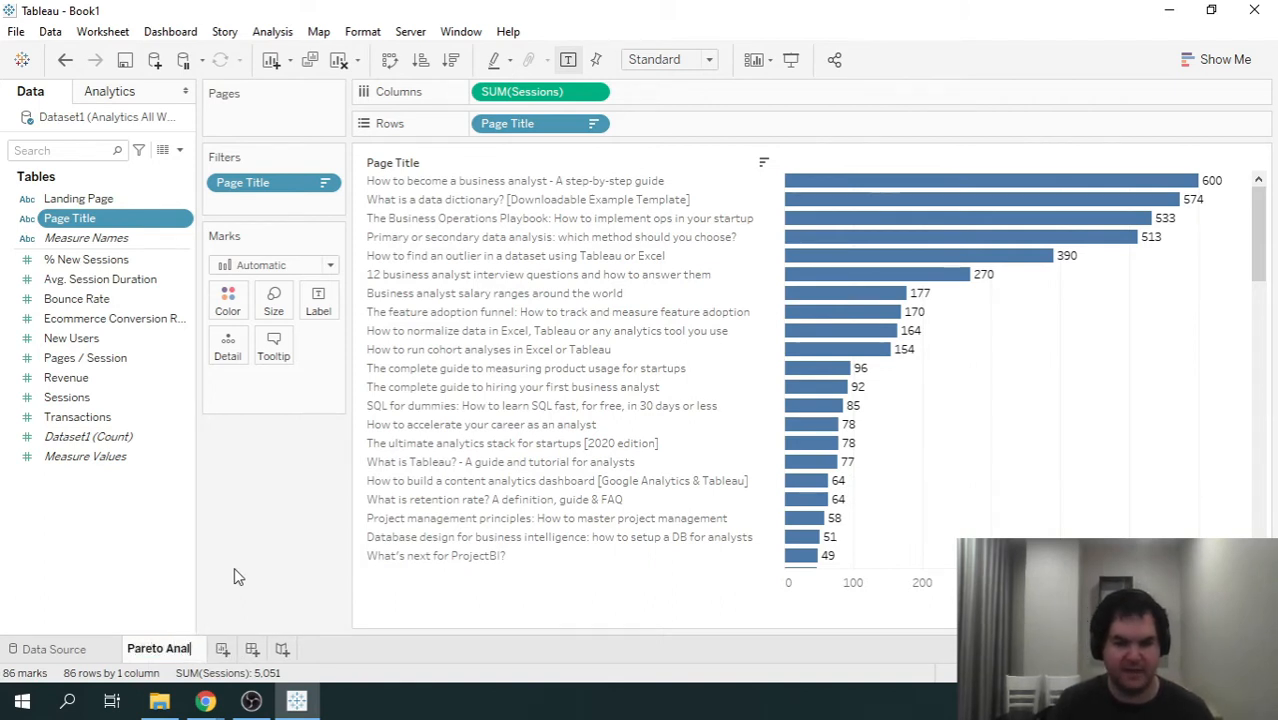
type("ysis o")
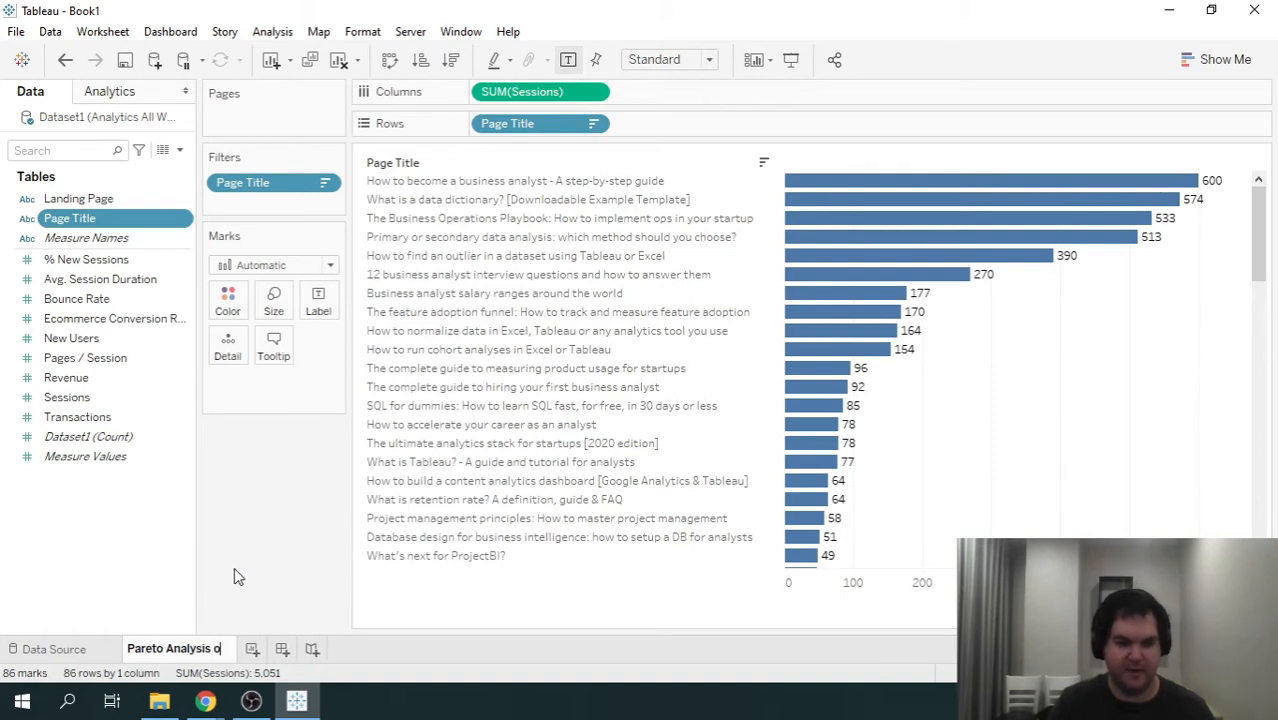
type("f Landing Pages")
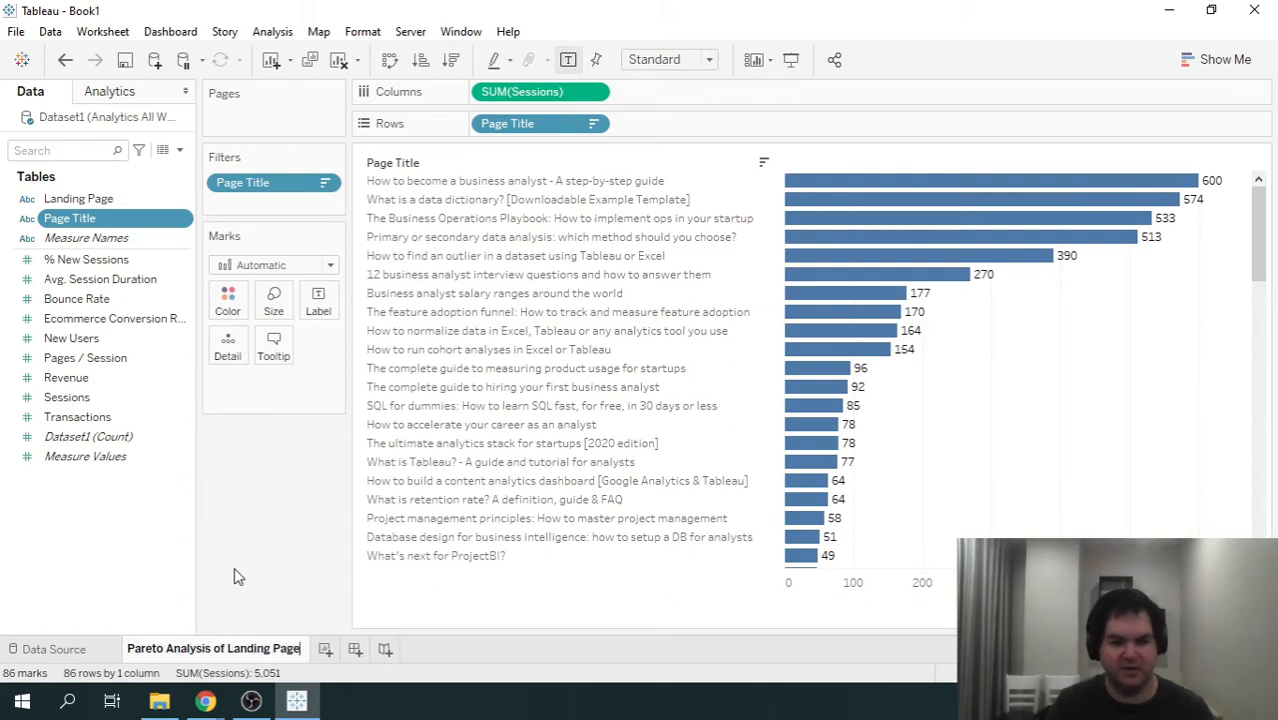
key("Return")
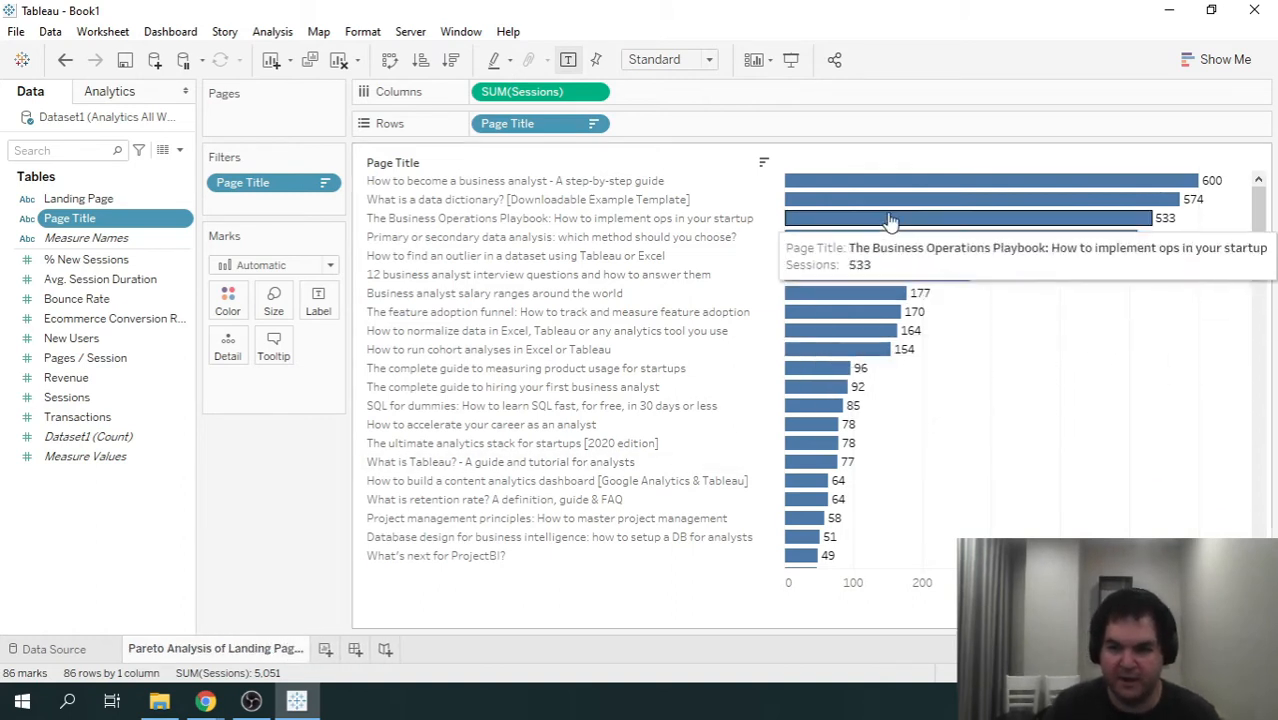
- Add an index() calculation to the rows after Page Title
left_click_drag(1260, 205, 1266, 172)
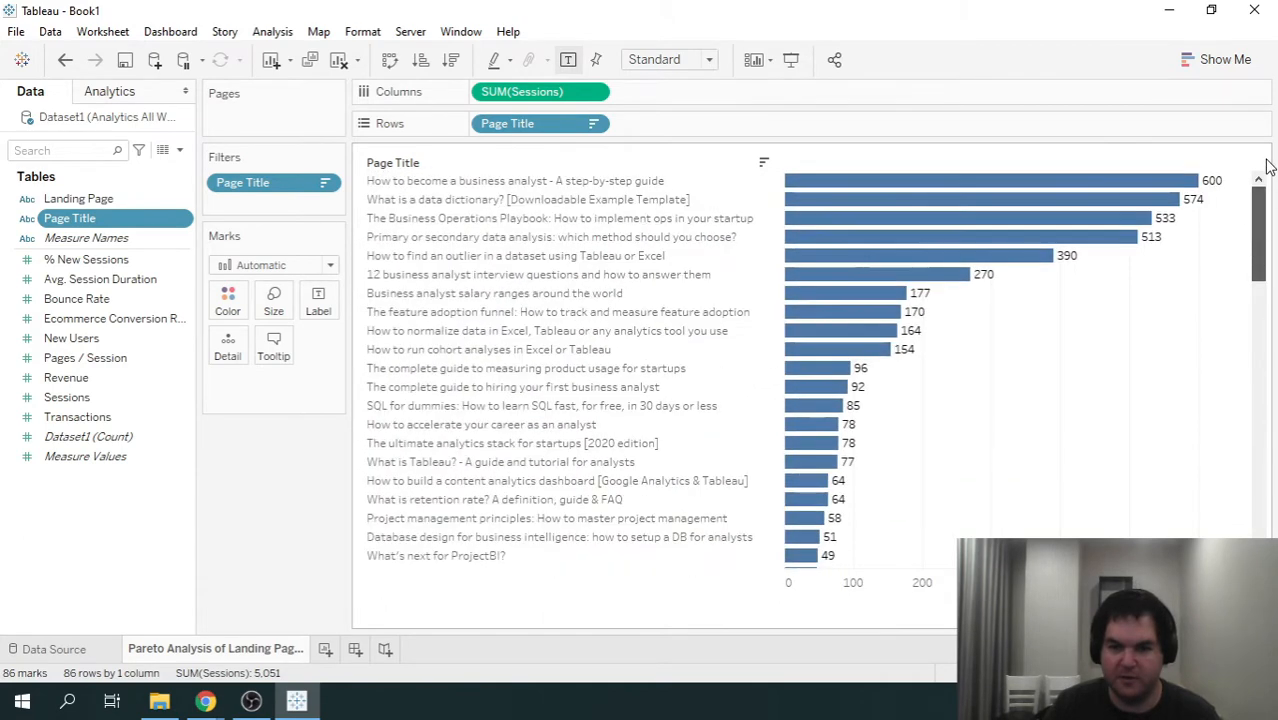
double_click(642, 124)
type("index")
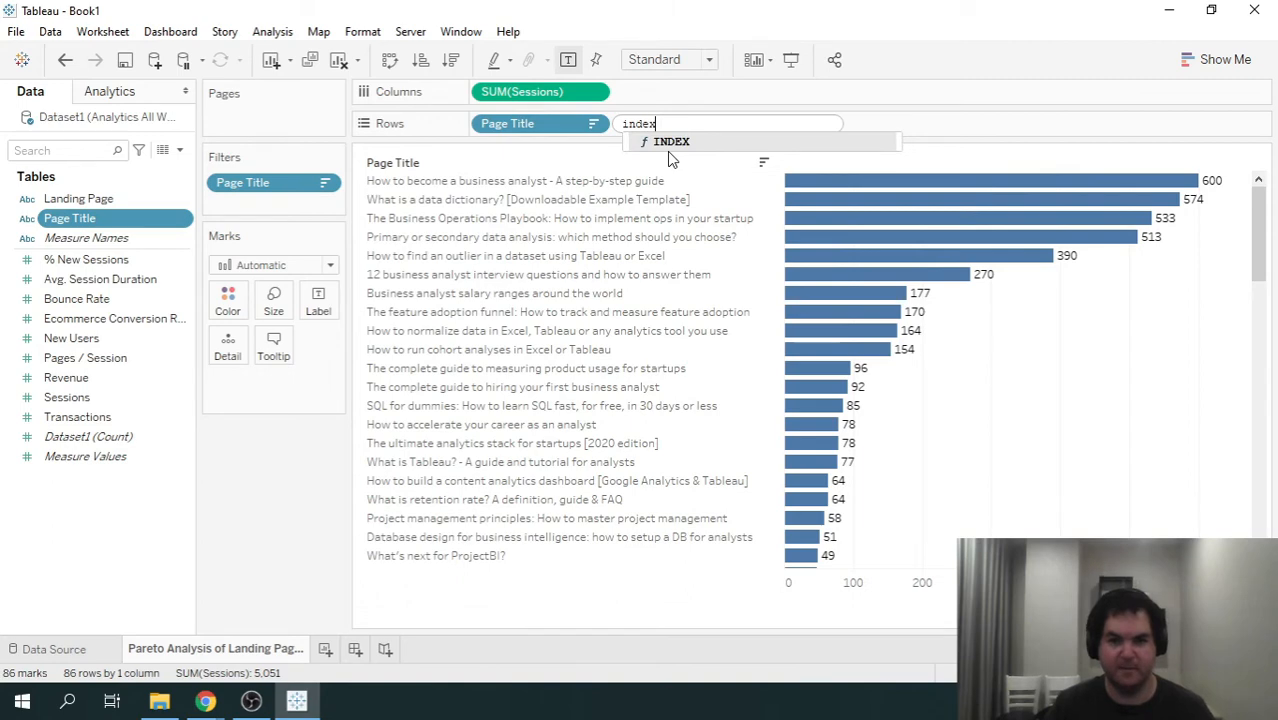
type("()")
key("Return")
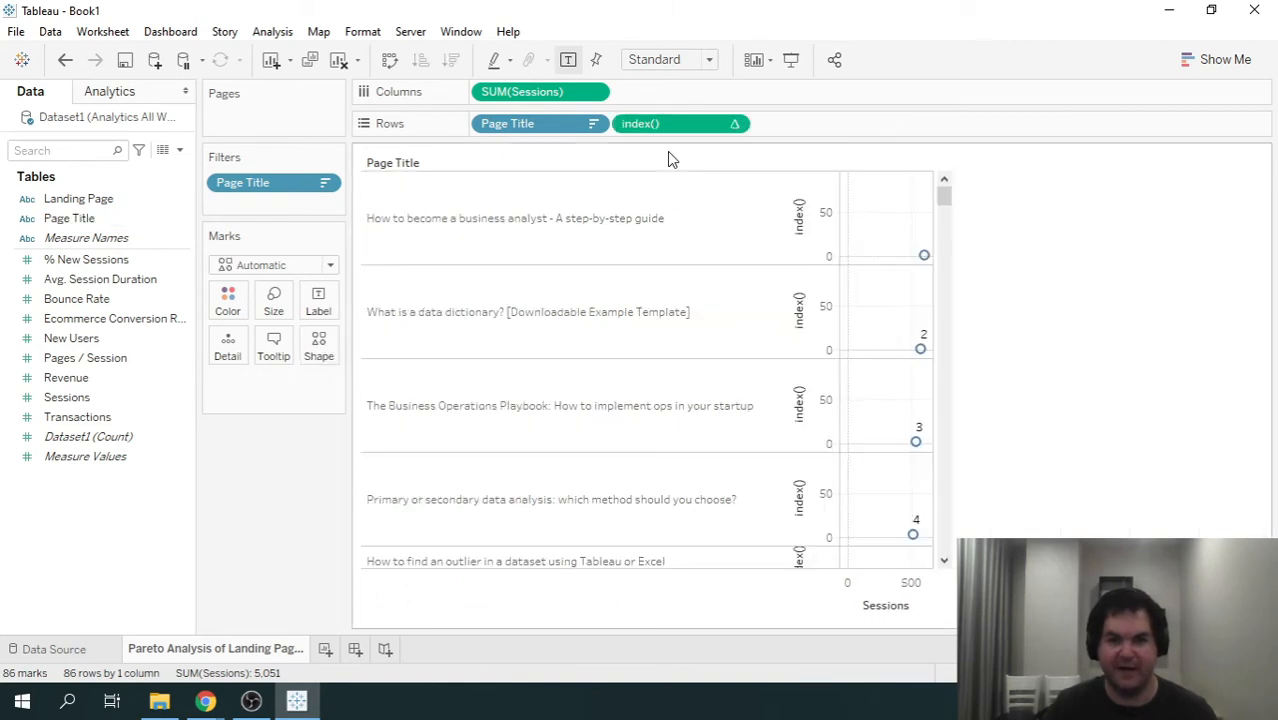
- Convert index() to discrete and place it before Page Title on the rows
left_click(735, 124)
left_click(693, 222)
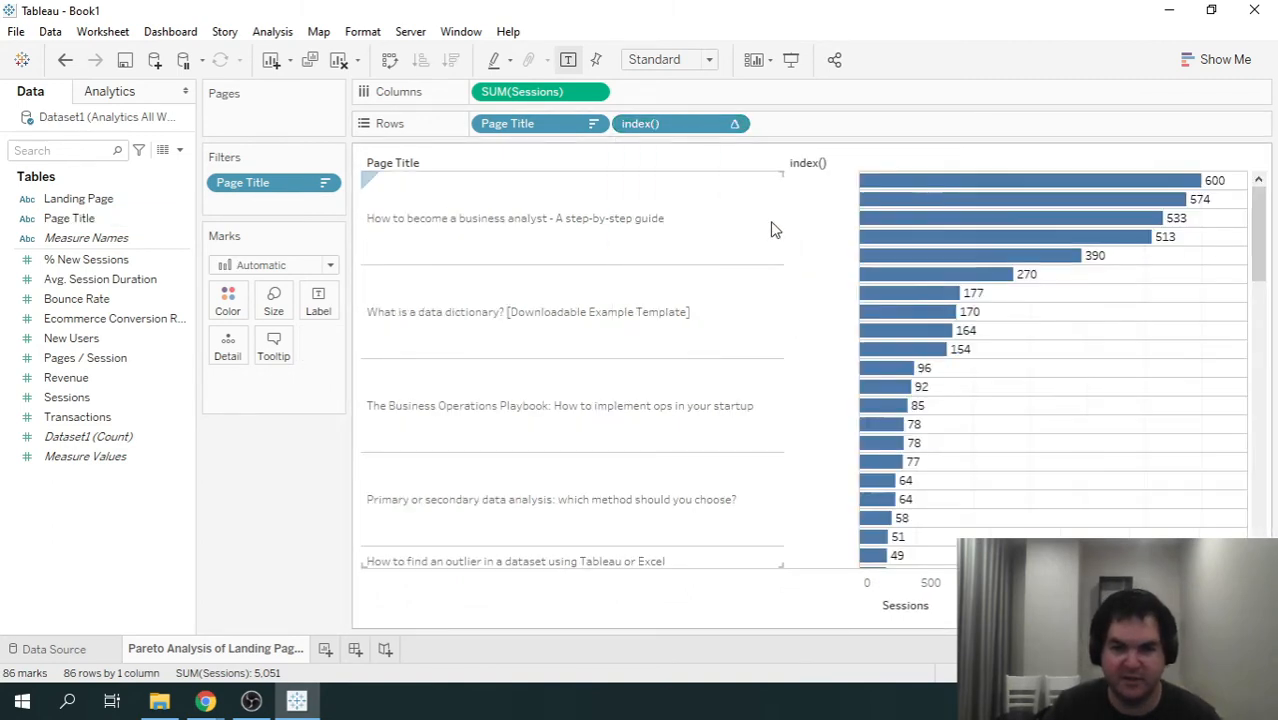
left_click_drag(668, 123, 490, 138)
- Try hiding the index() and Page Title field labels above the rows, and undo that change
right_click(509, 122)
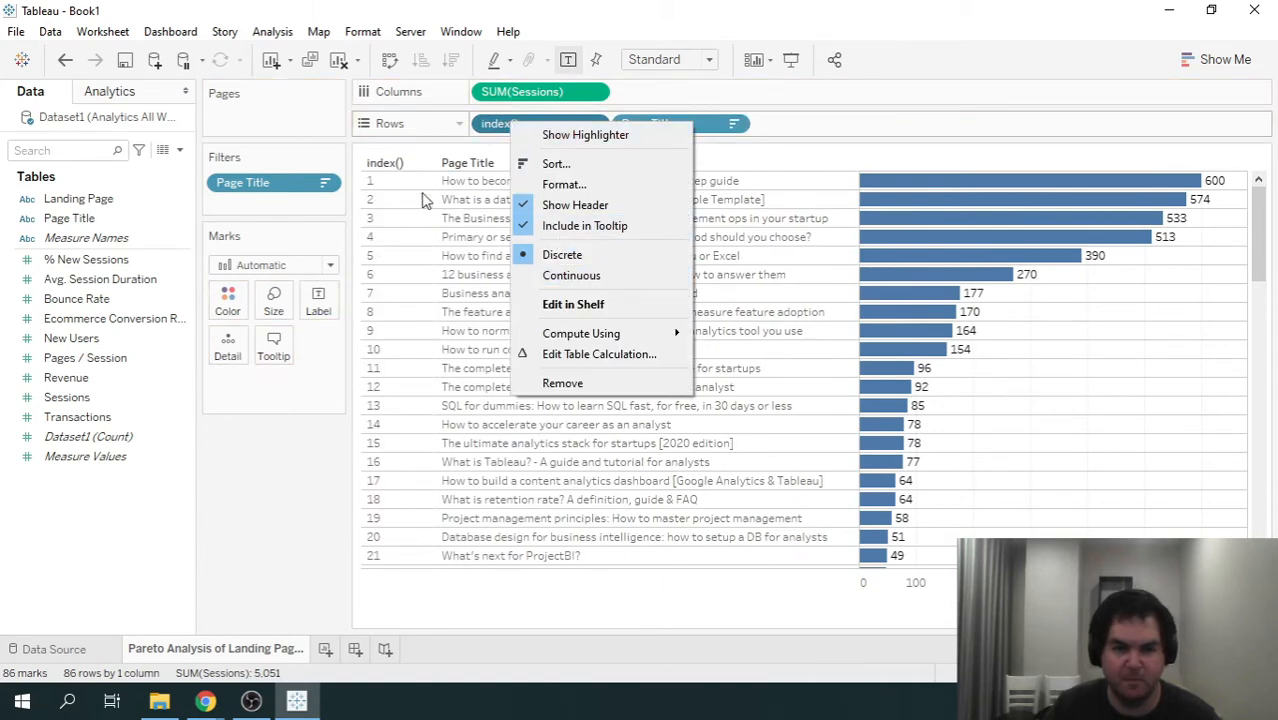
right_click(390, 166)
left_click(456, 355)
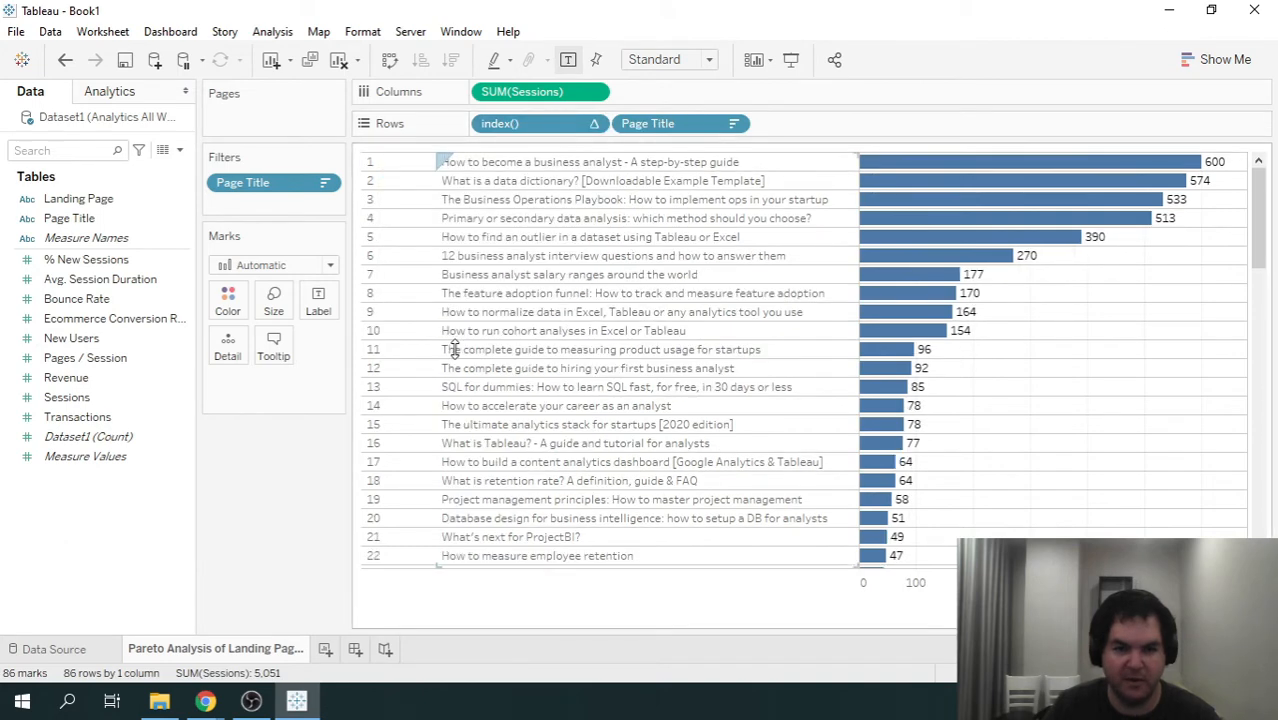
left_click(63, 60)
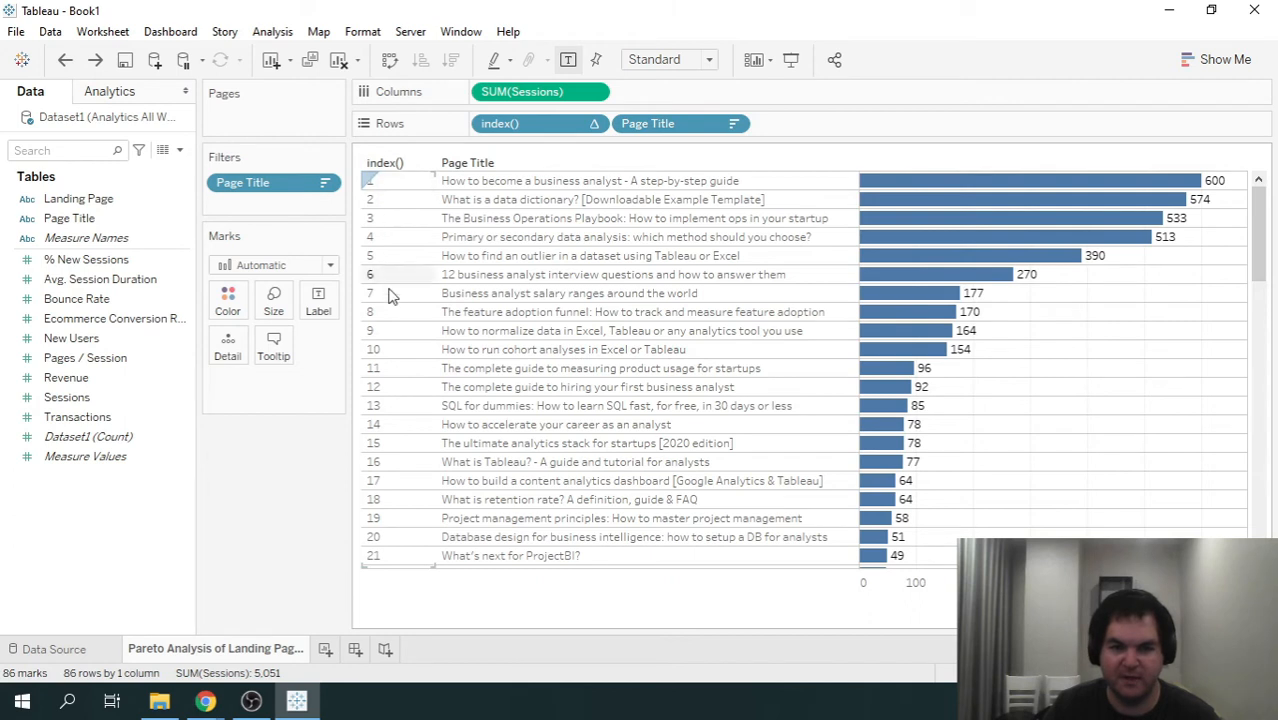
left_click(390, 350)
left_click(386, 350)
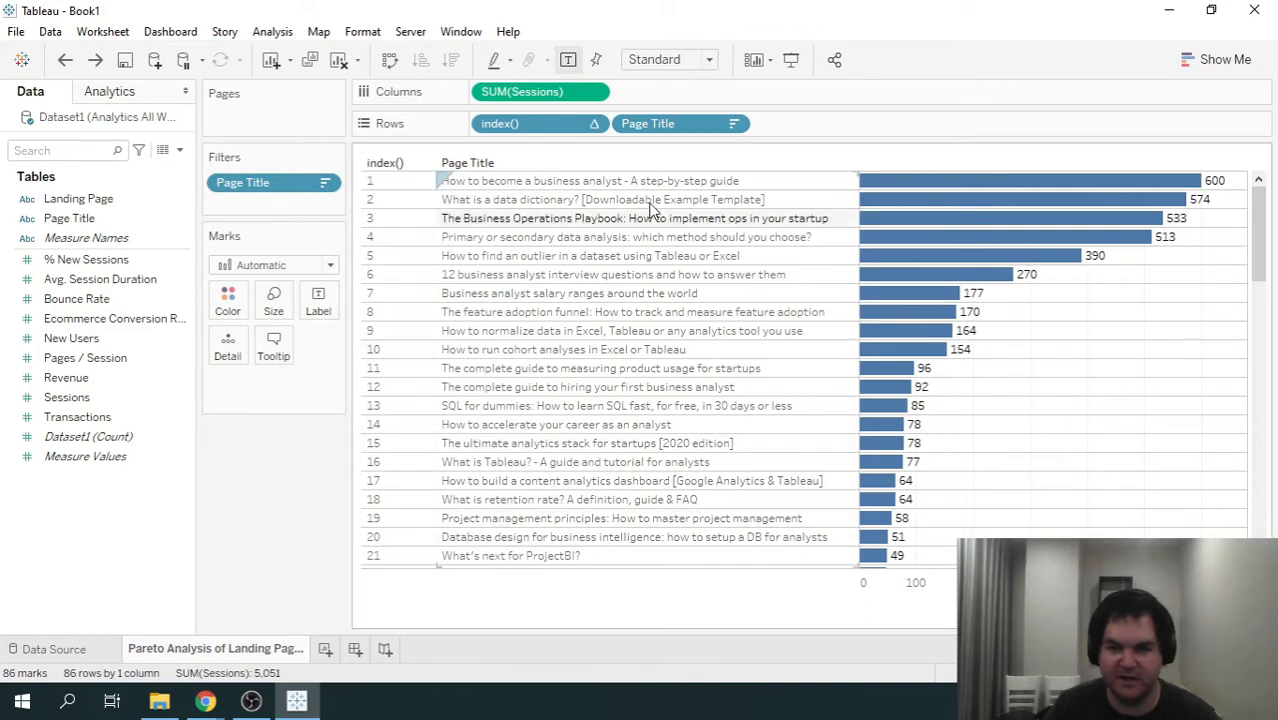
- Add a second sum([Sessions]) calculation to the columns after SUM(Sessions)
left_click_drag(1258, 235, 1263, 530)
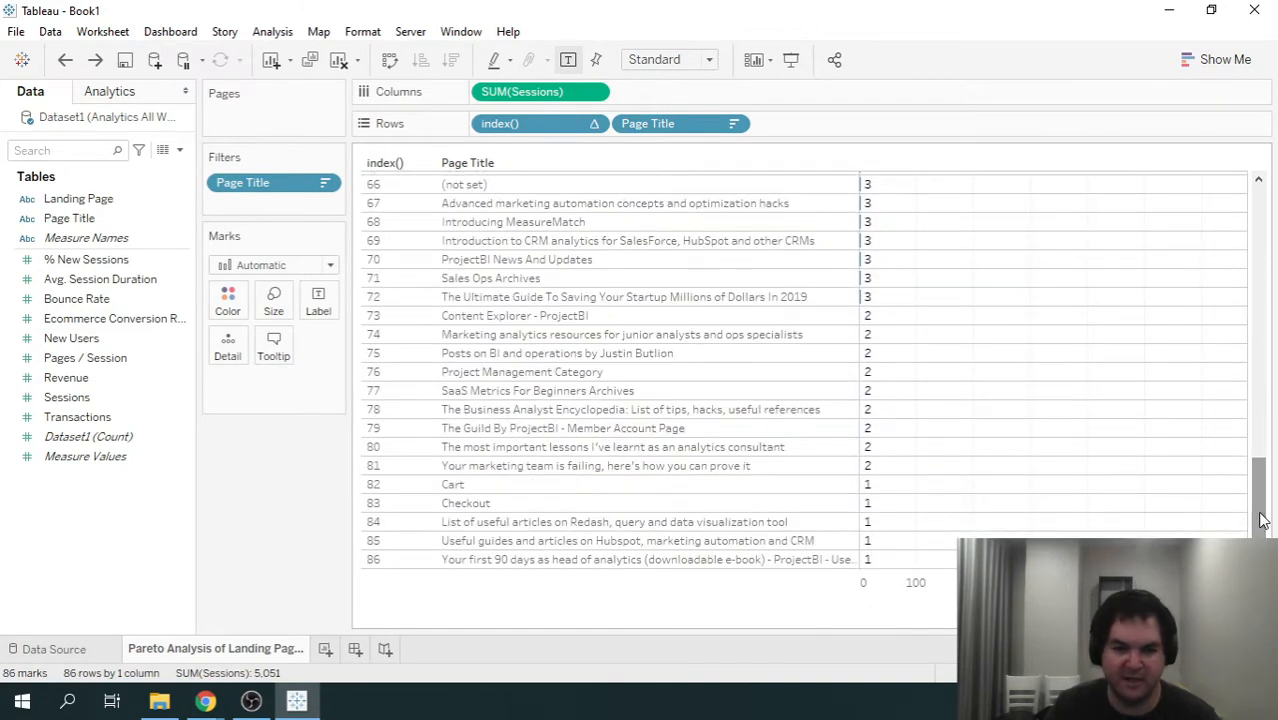
left_click_drag(1262, 520, 1256, 215)
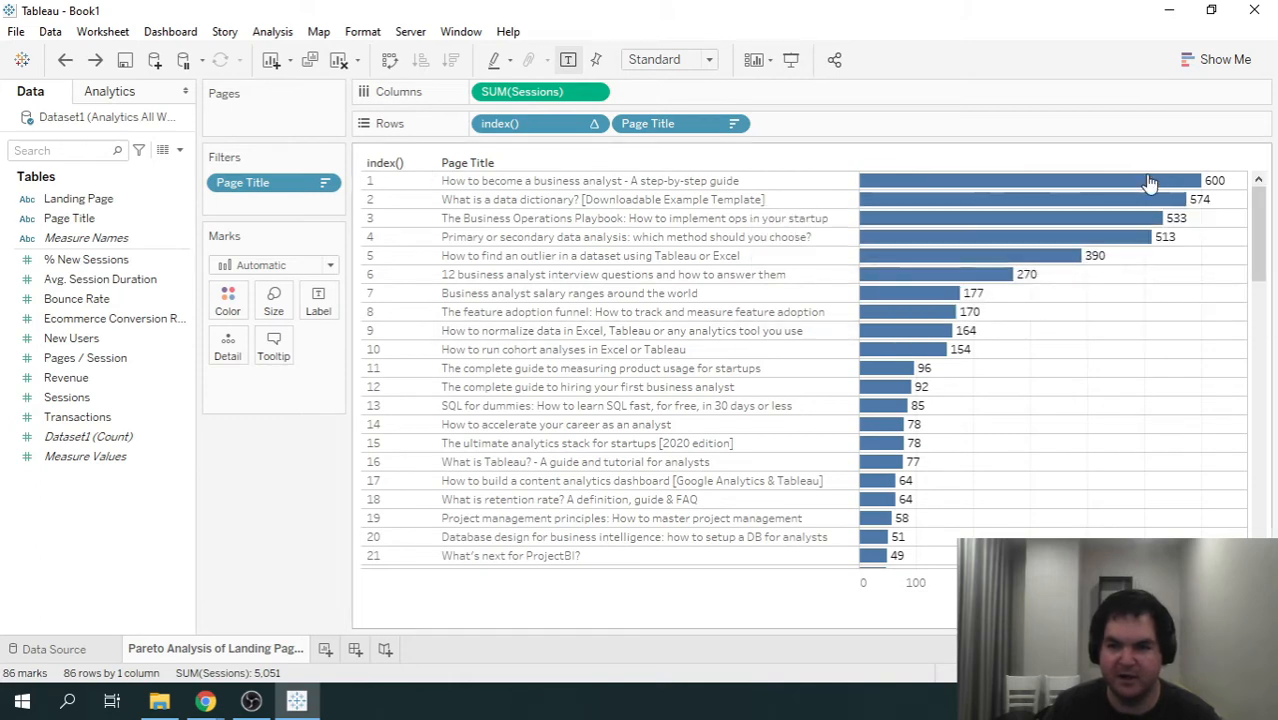
mouse_move(1266, 220)
left_mouse_down()
mouse_move(1264, 398)
mouse_move(1274, 197)
left_mouse_up()
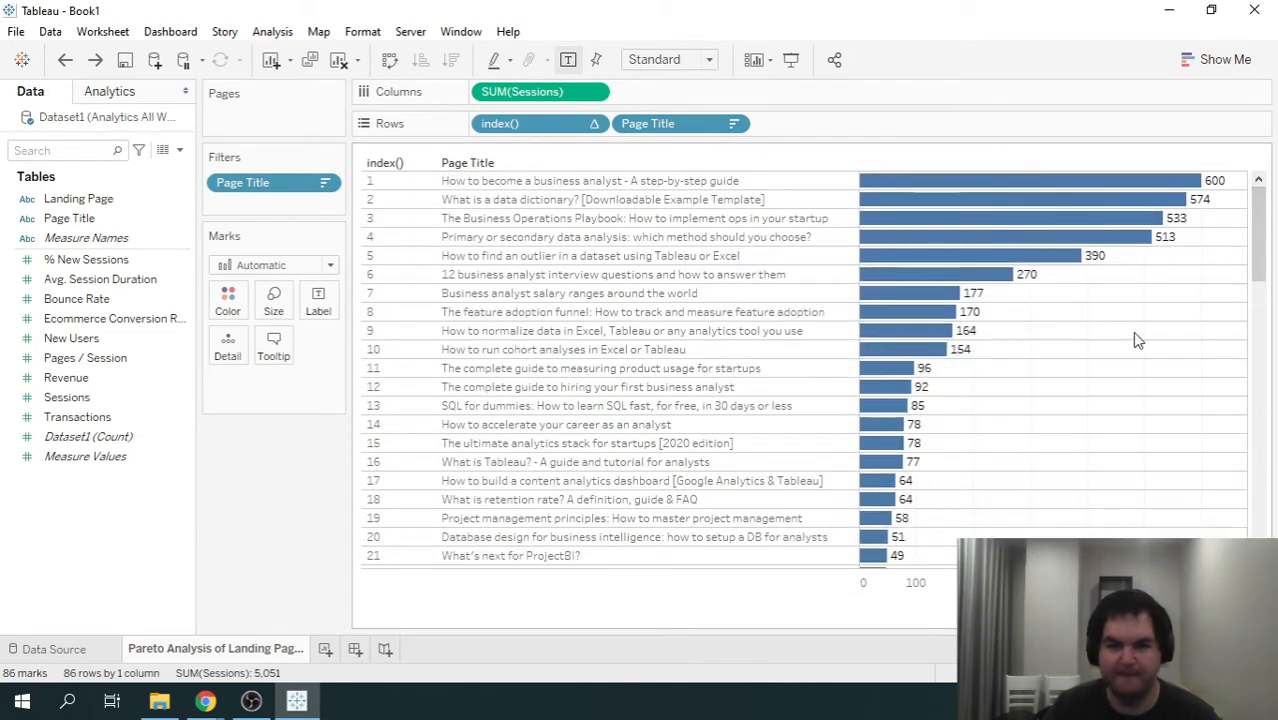
double_click(652, 90)
type("sum([Sessions])")
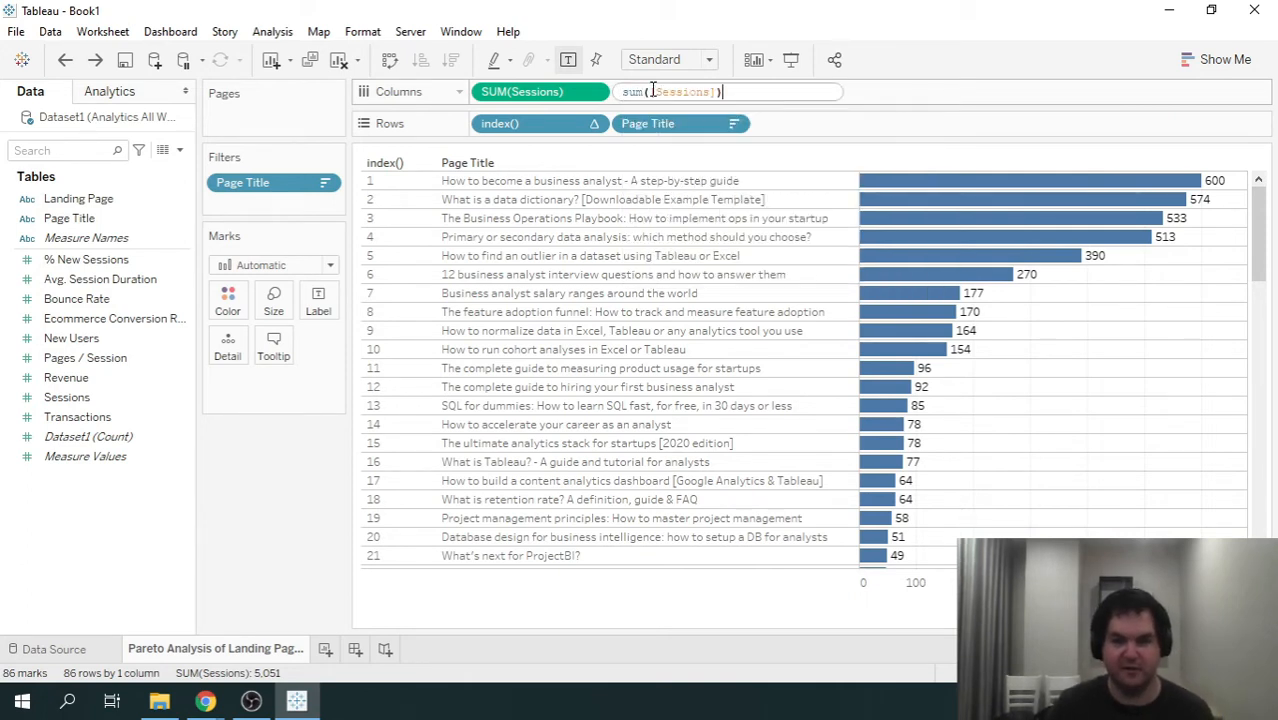
key("Return")
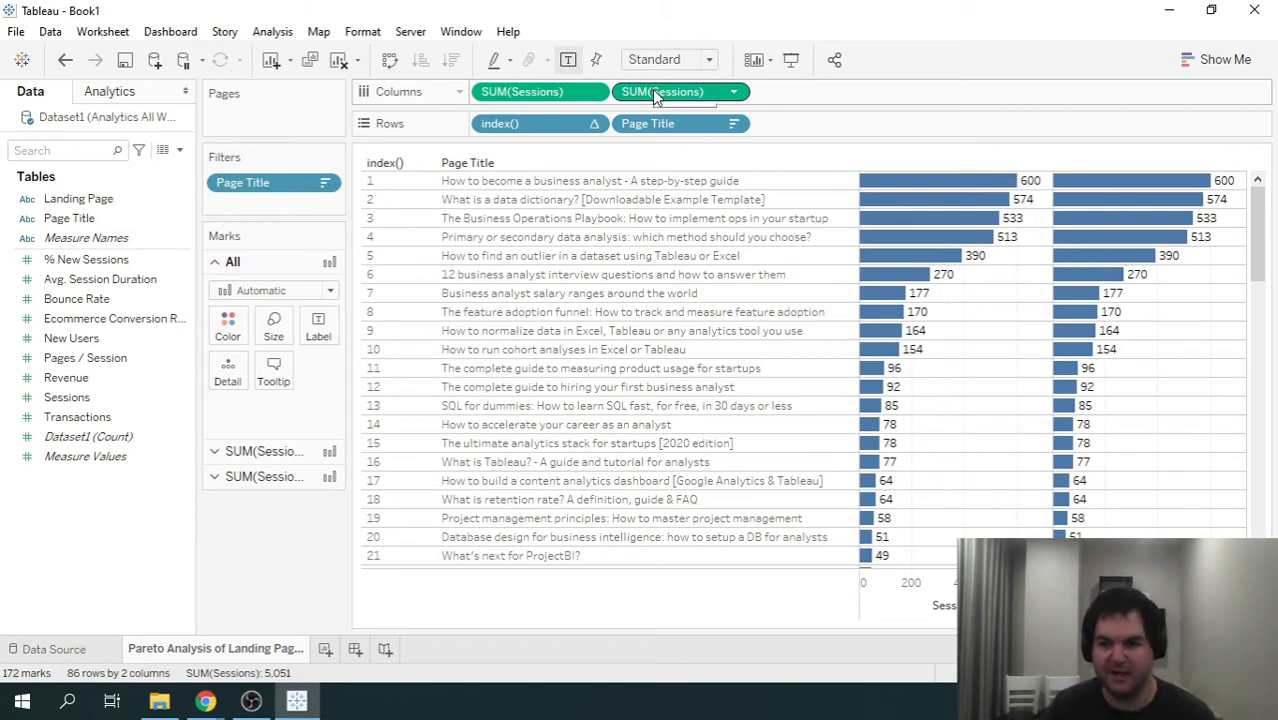
- Apply the Percent of Total quick table calculation to the second SUM(Sessions) on the columns
left_click(735, 92)
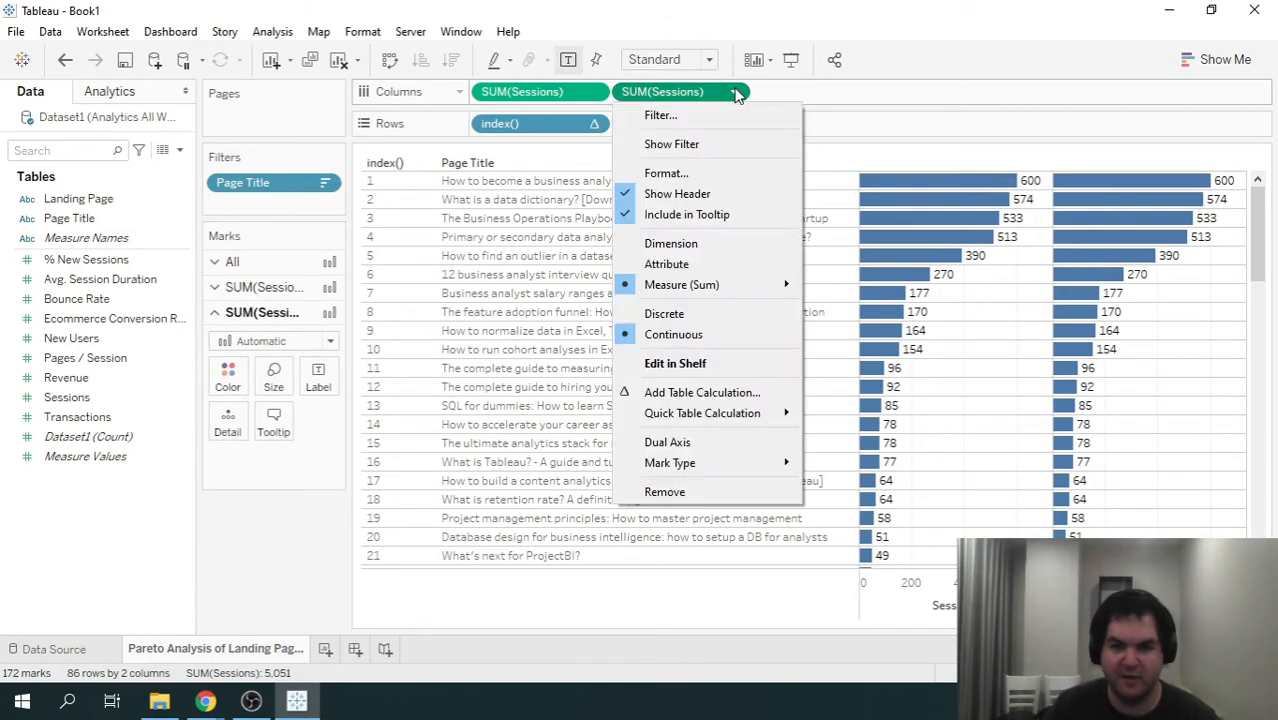
mouse_move(760, 414)
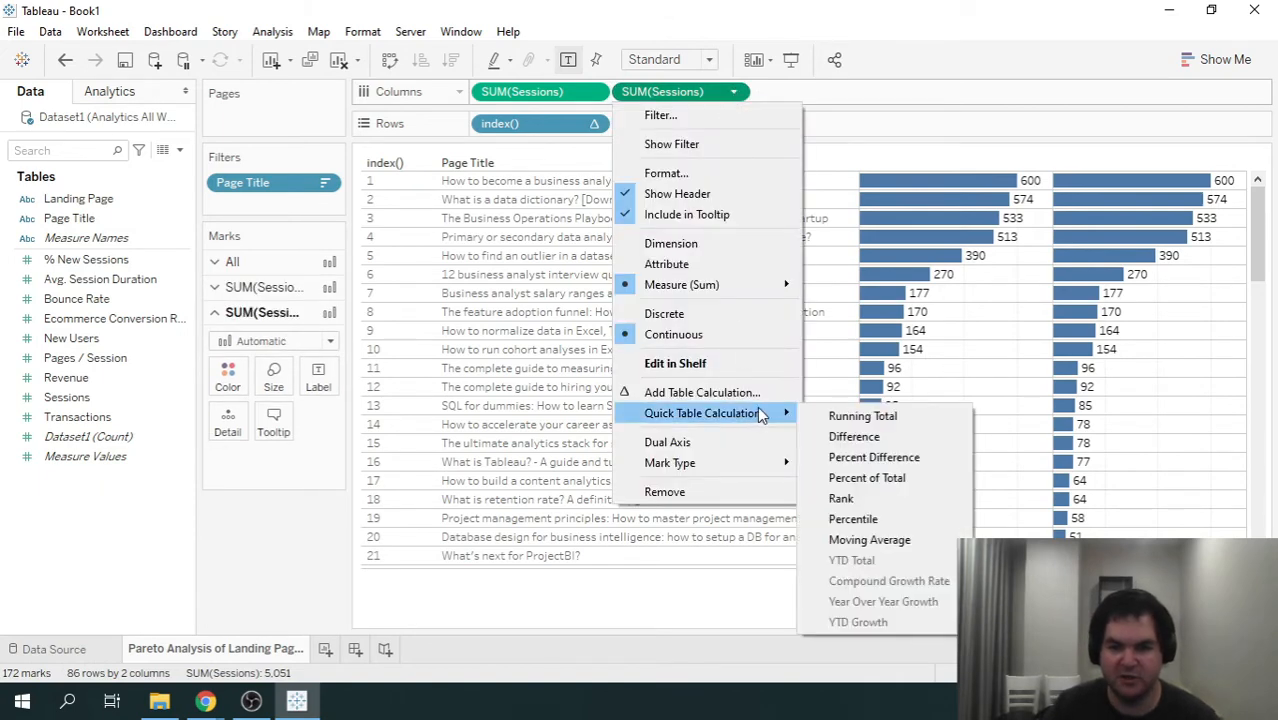
left_click(866, 479)
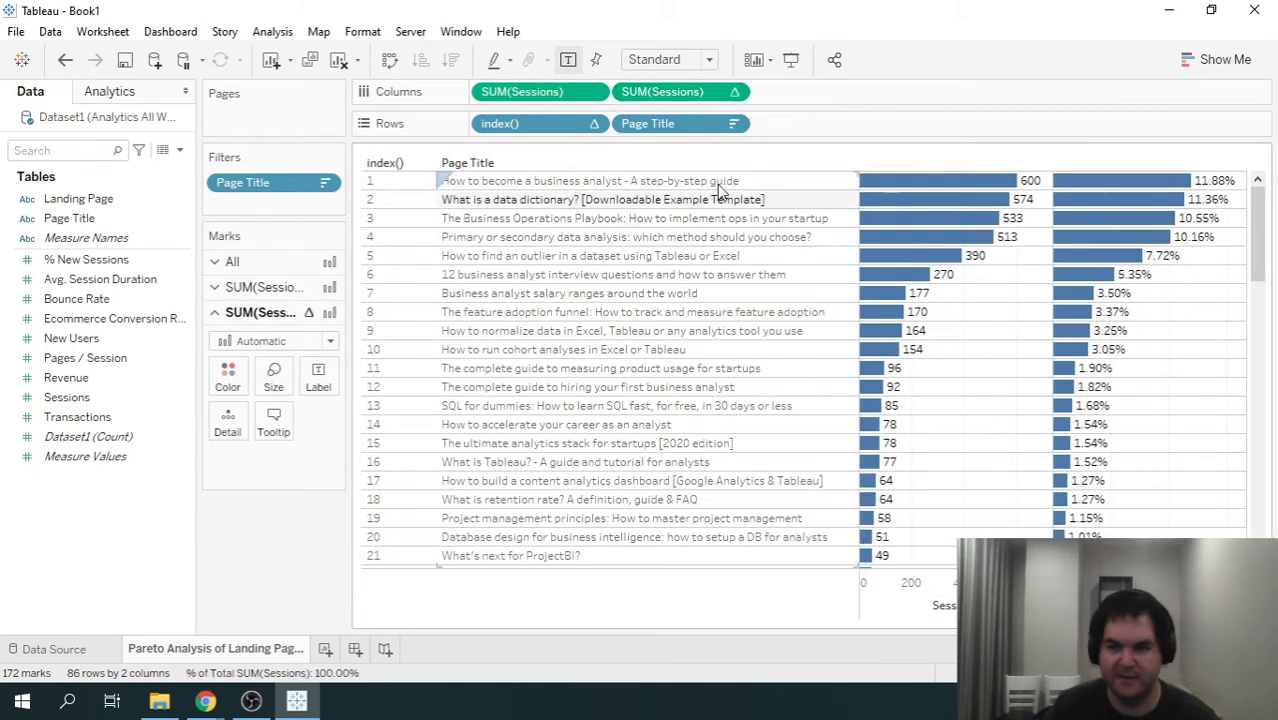
mouse_move(1257, 212)
left_mouse_down()
mouse_move(1257, 505)
mouse_move(1257, 205)
left_mouse_up()
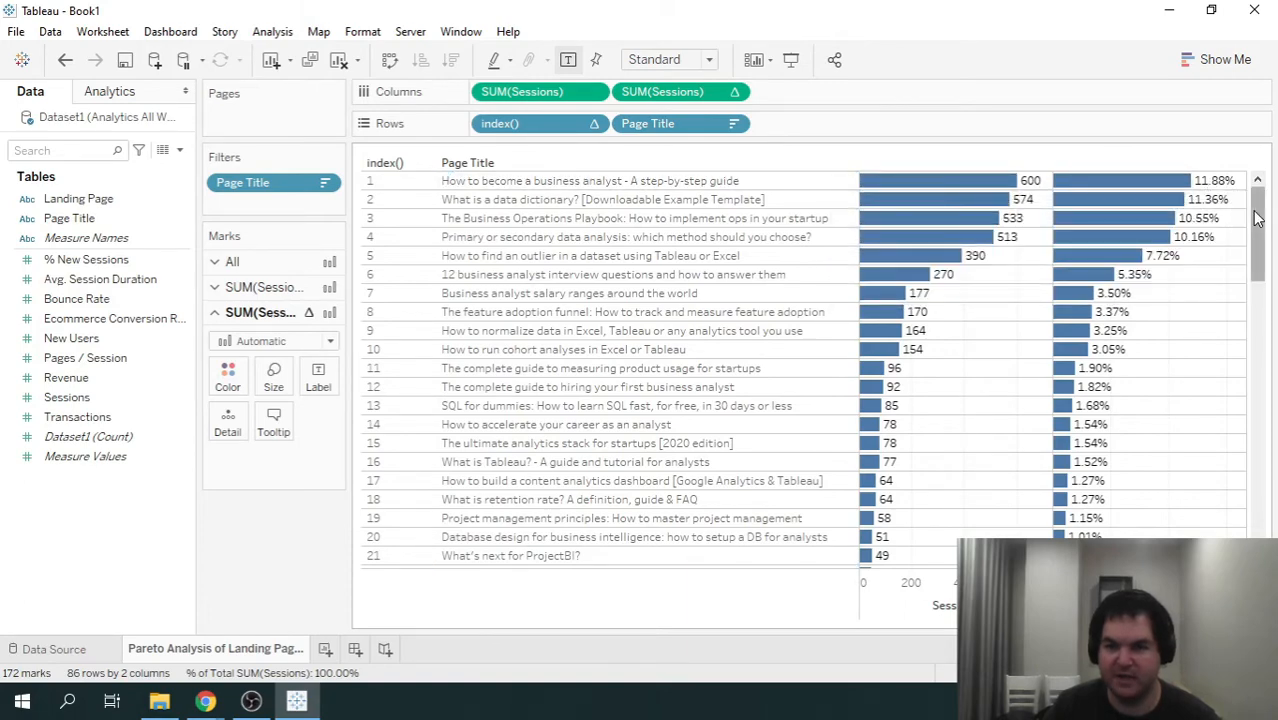
mouse_move(1258, 225)
left_mouse_down()
mouse_move(1263, 520)
mouse_move(1258, 215)
left_mouse_up()
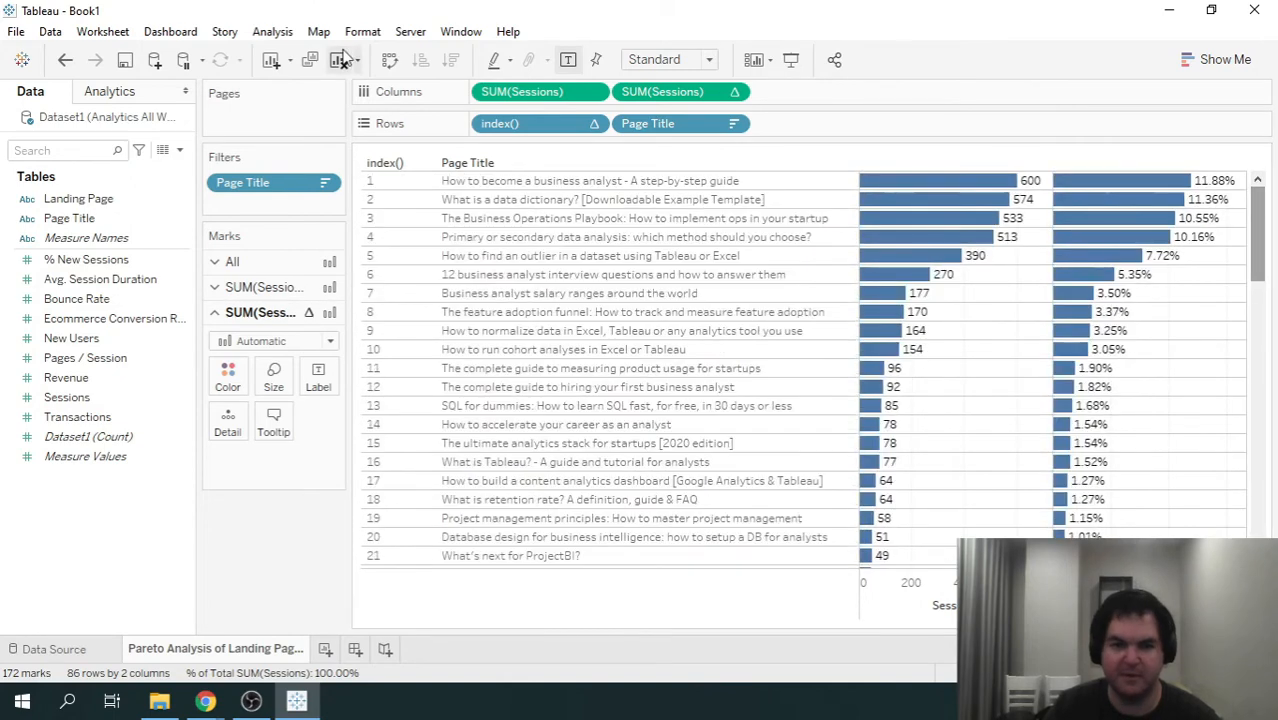
- Try showing column grand totals for the sessions and percent-of-total columns, and undo that change
left_click(272, 31)
mouse_move(394, 217)
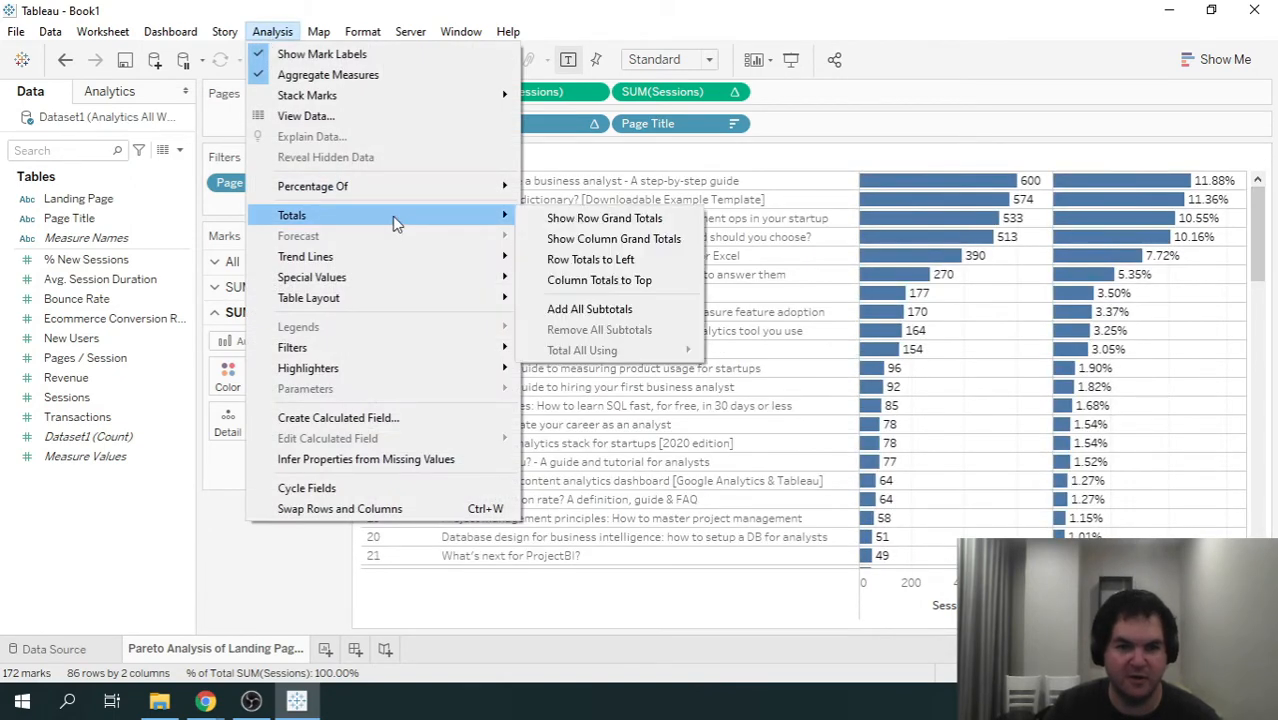
left_click(630, 240)
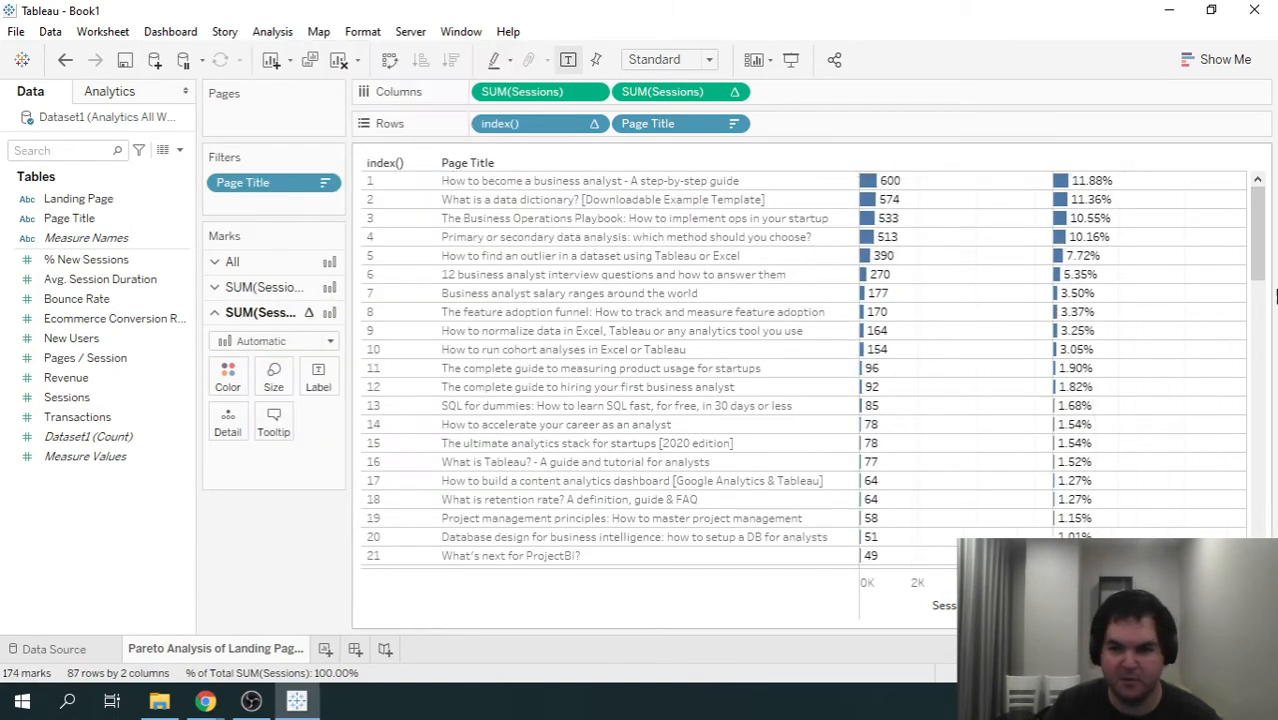
left_click_drag(1262, 226, 1256, 195)
left_click(65, 62)
mouse_move(984, 184)
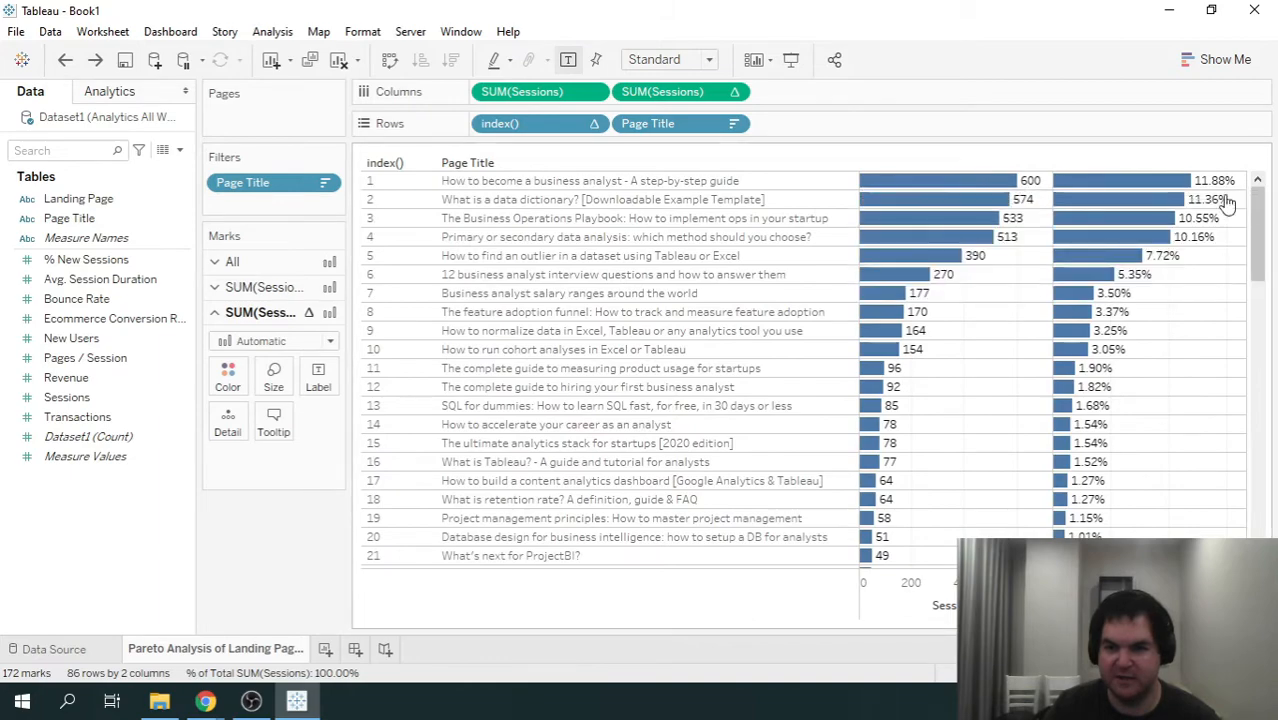
- Add a third SUM(Sessions) calculation to the end of the columns
left_click_drag(1262, 240, 1258, 200)
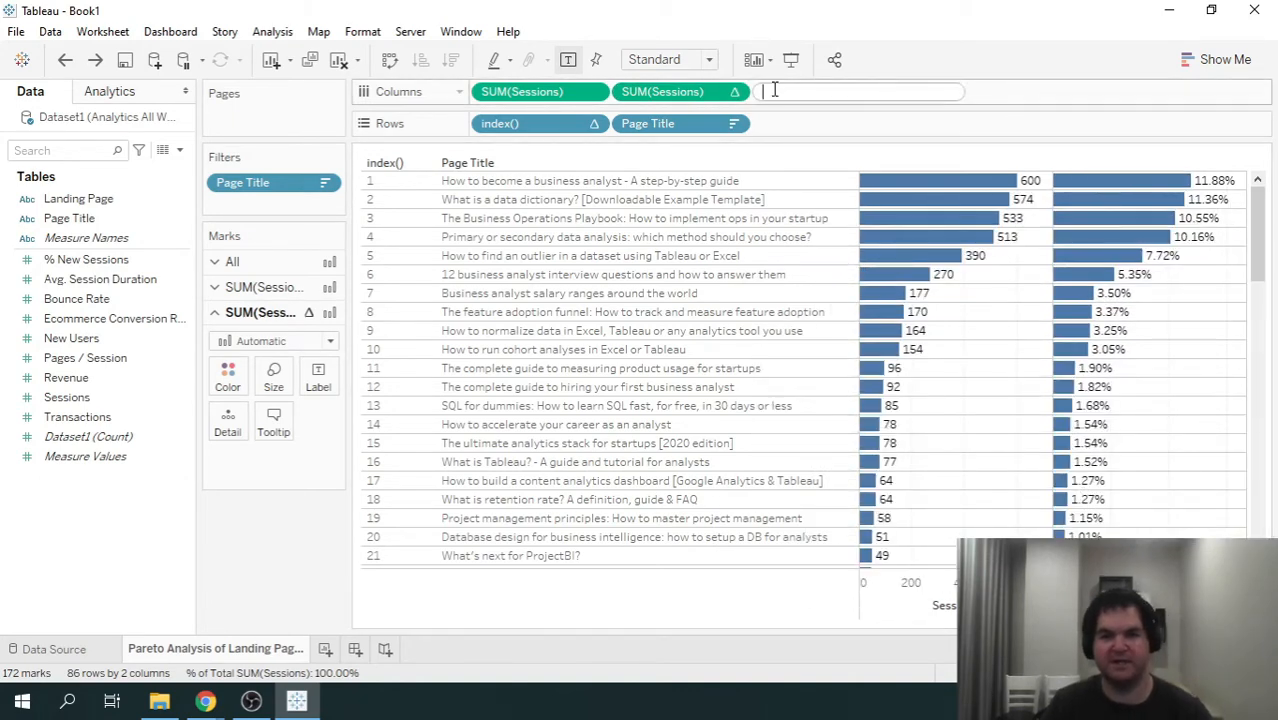
type("sum(se")
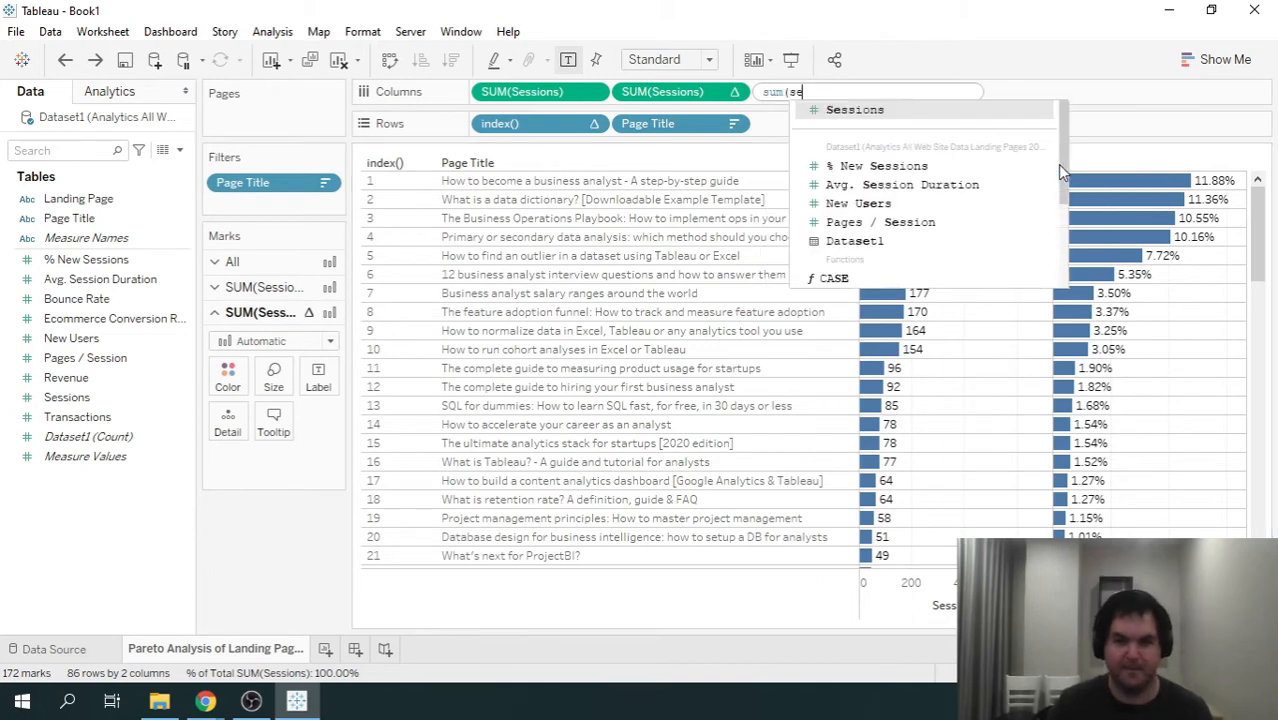
key("Return")
key("Return")
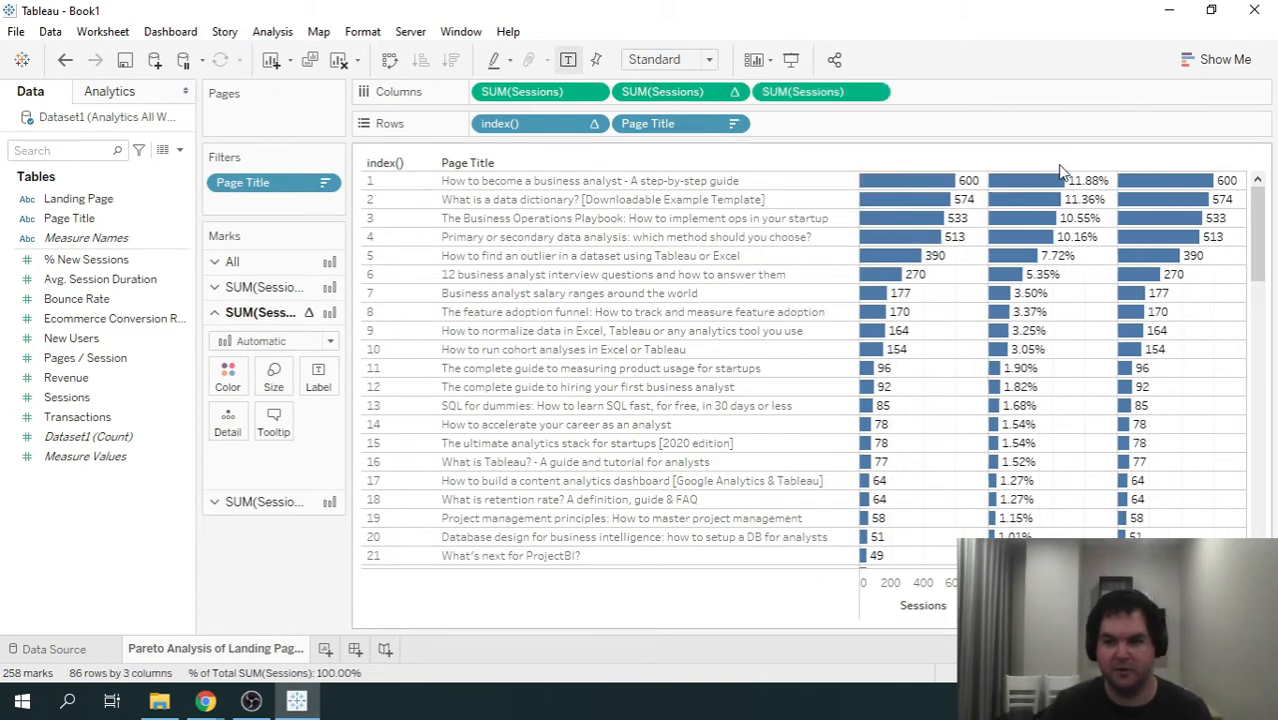
- Add a Running Total table calculation to the third SUM(Sessions) on the columns
left_click(876, 92)
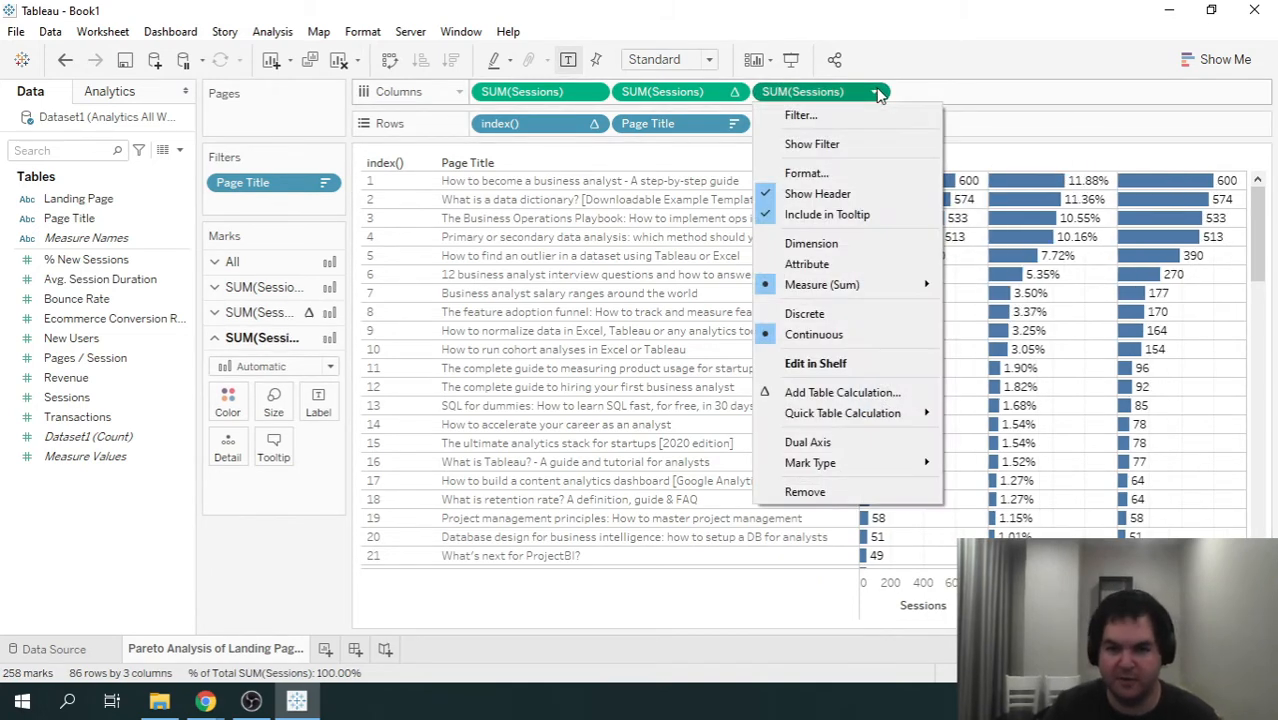
mouse_move(883, 416)
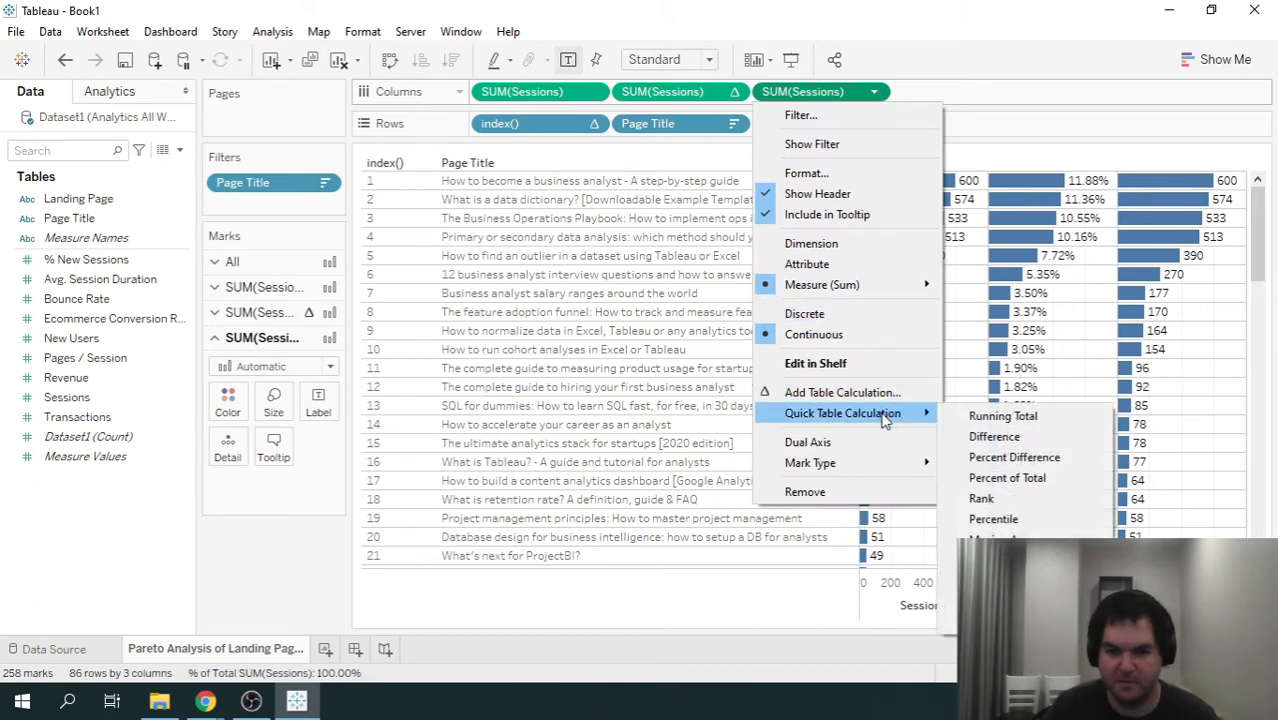
left_click(834, 393)
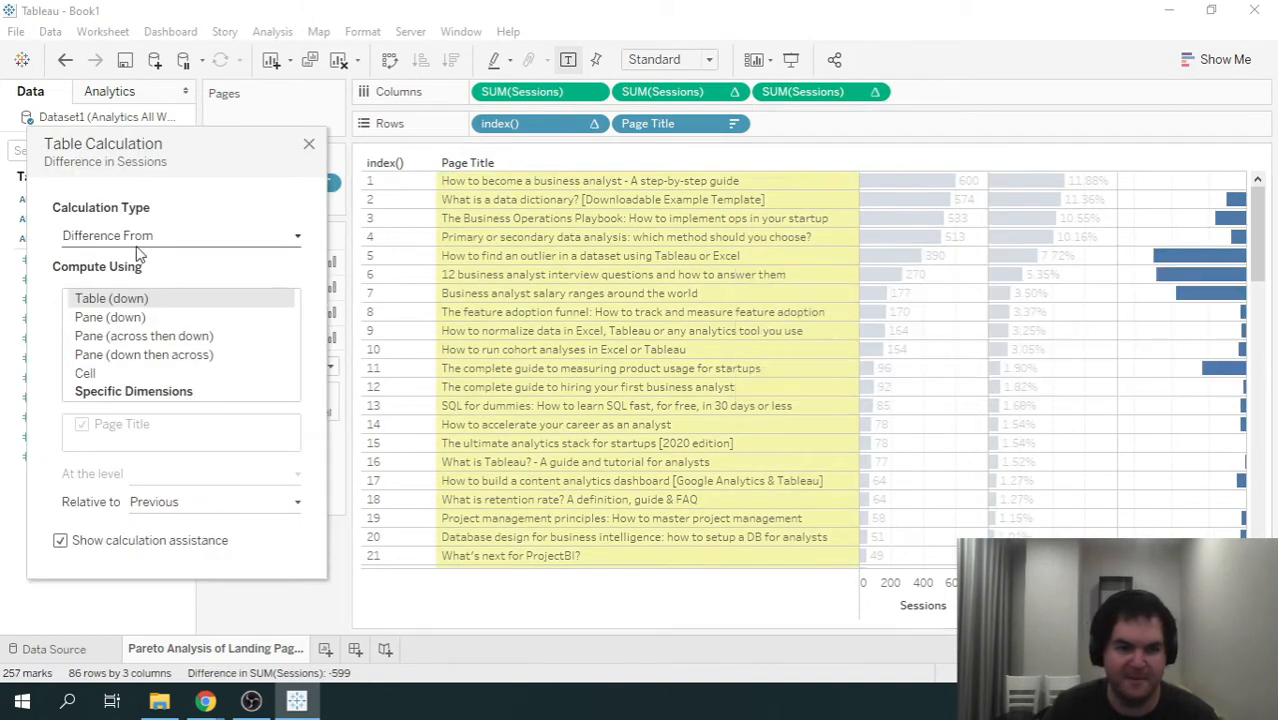
left_click_drag(166, 141, 614, 170)
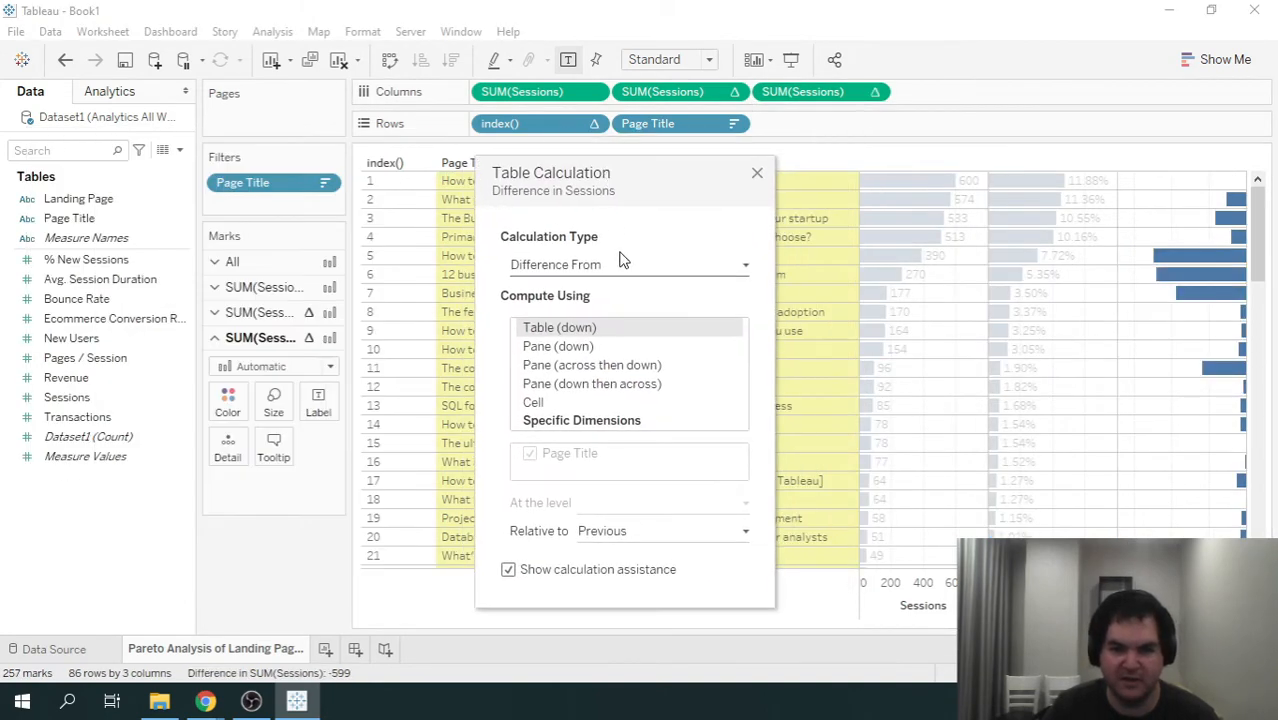
left_click(683, 265)
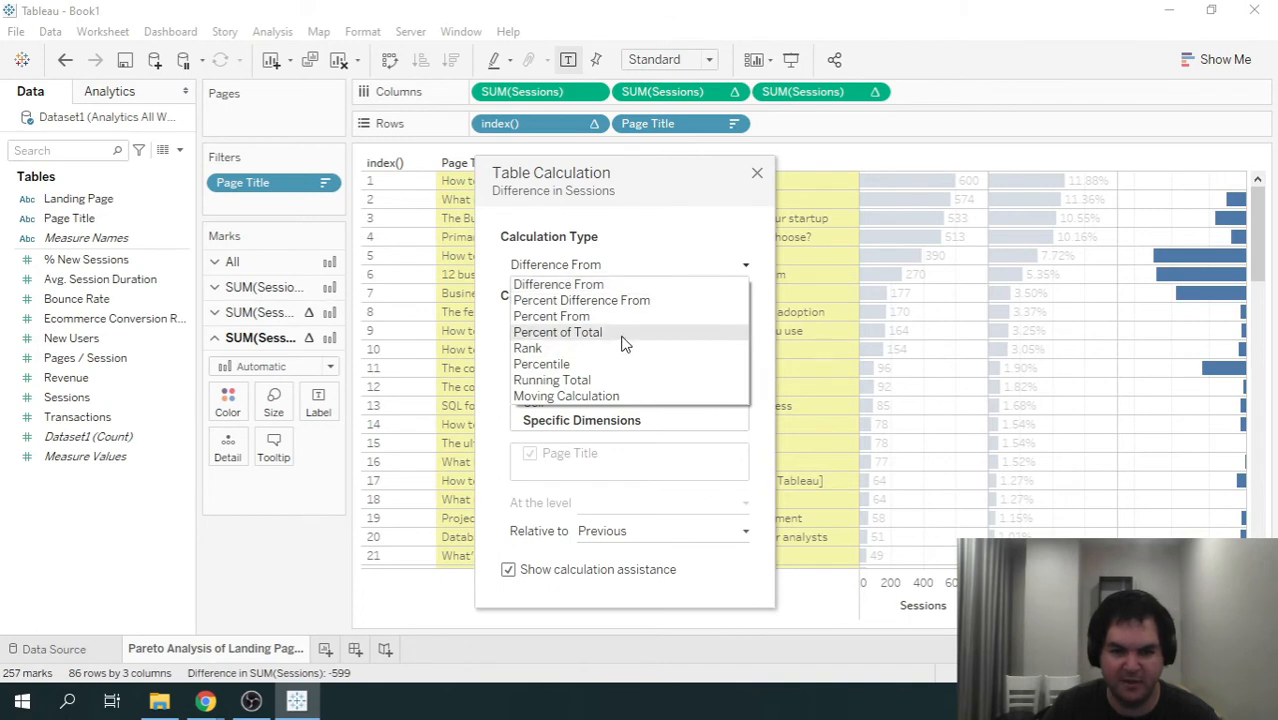
left_click(607, 380)
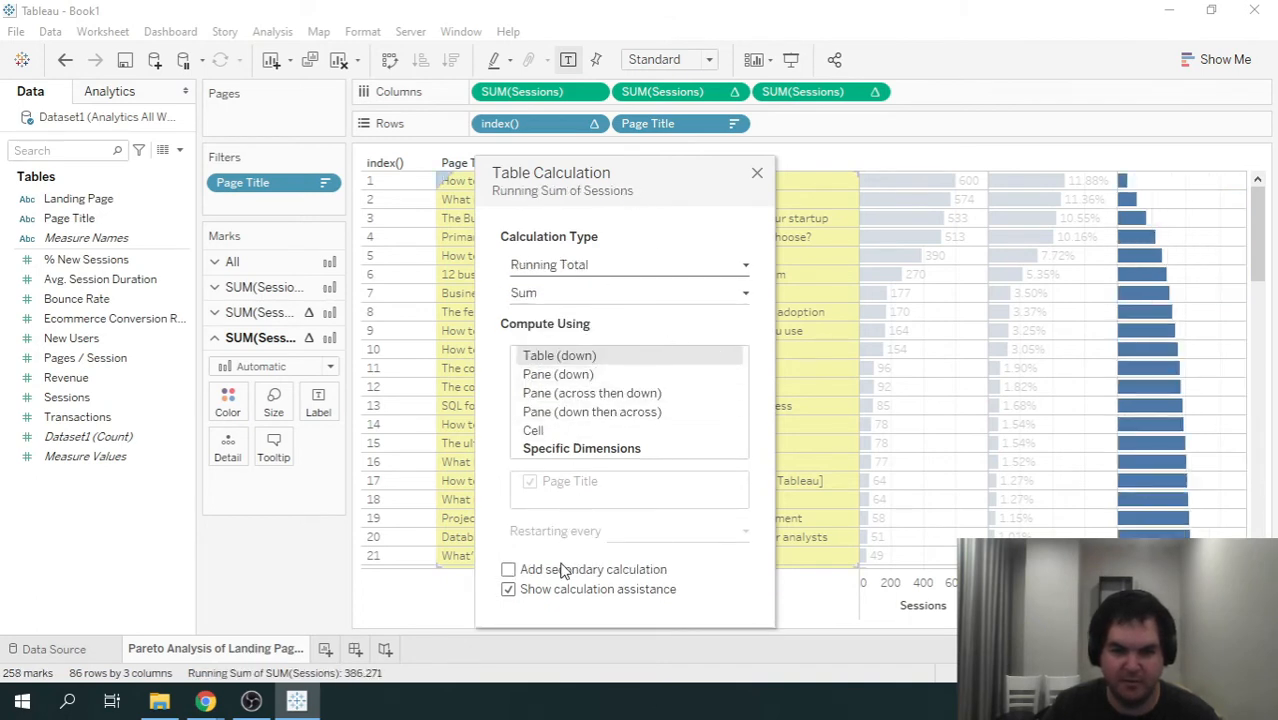
- Add a secondary Percent of Total calculation to the running total, computed using Table (down), and close the settings
left_click(509, 569)
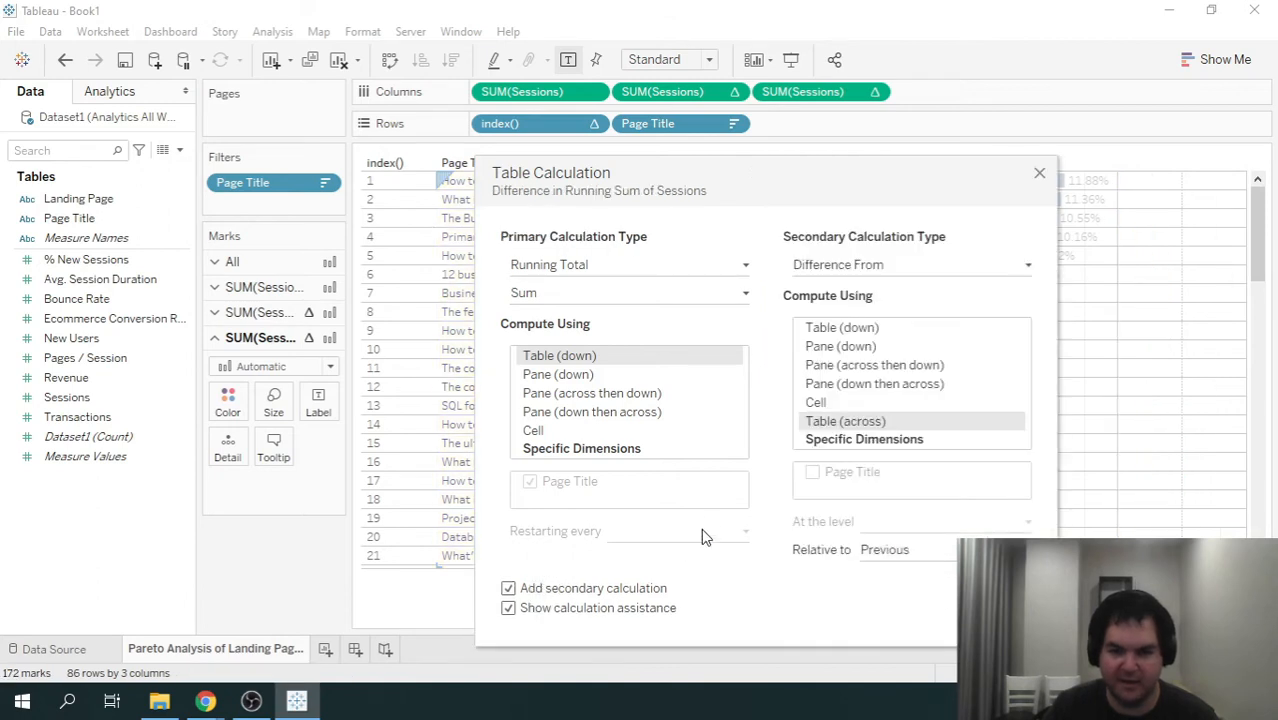
left_click(880, 262)
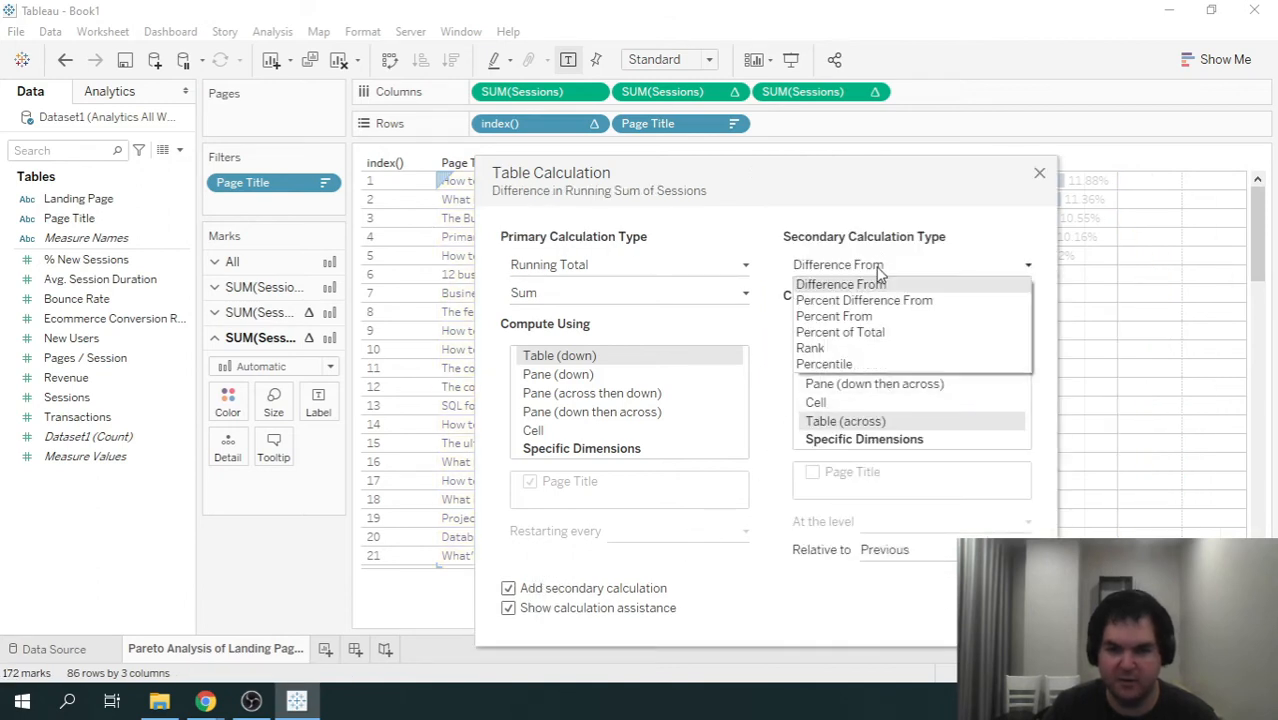
left_click(889, 334)
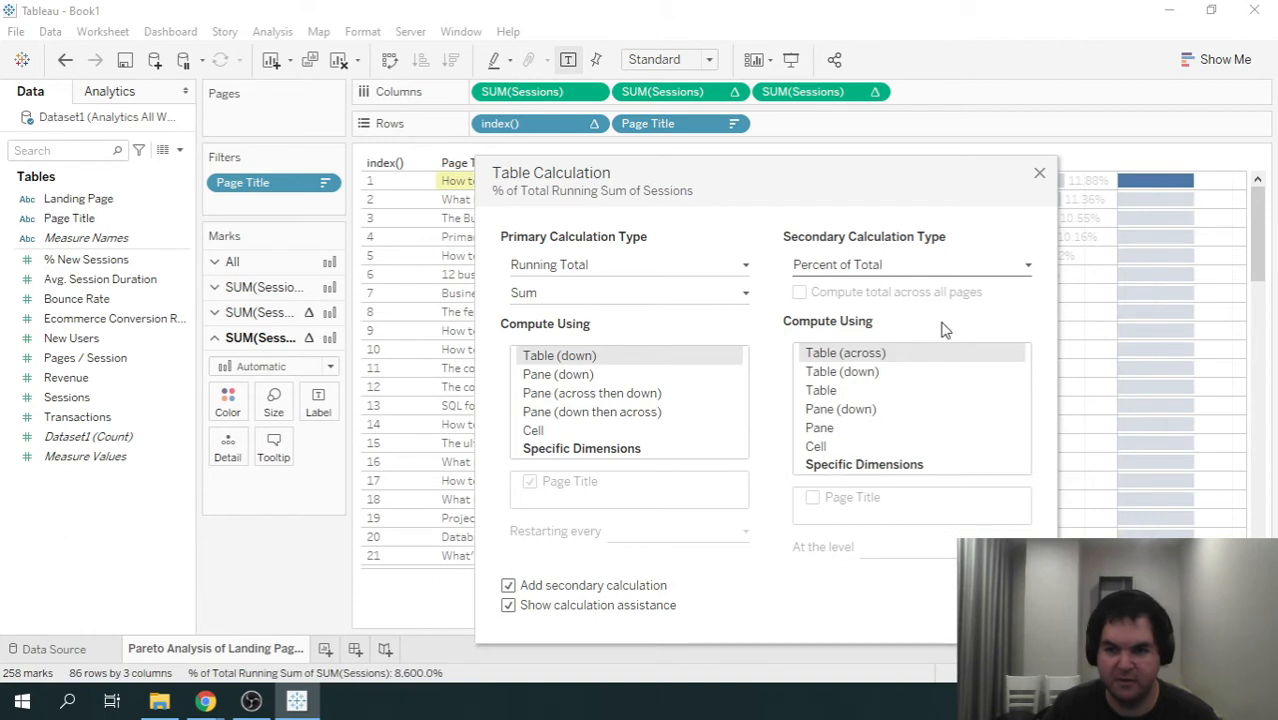
left_click(886, 373)
left_click_drag(913, 178, 651, 115)
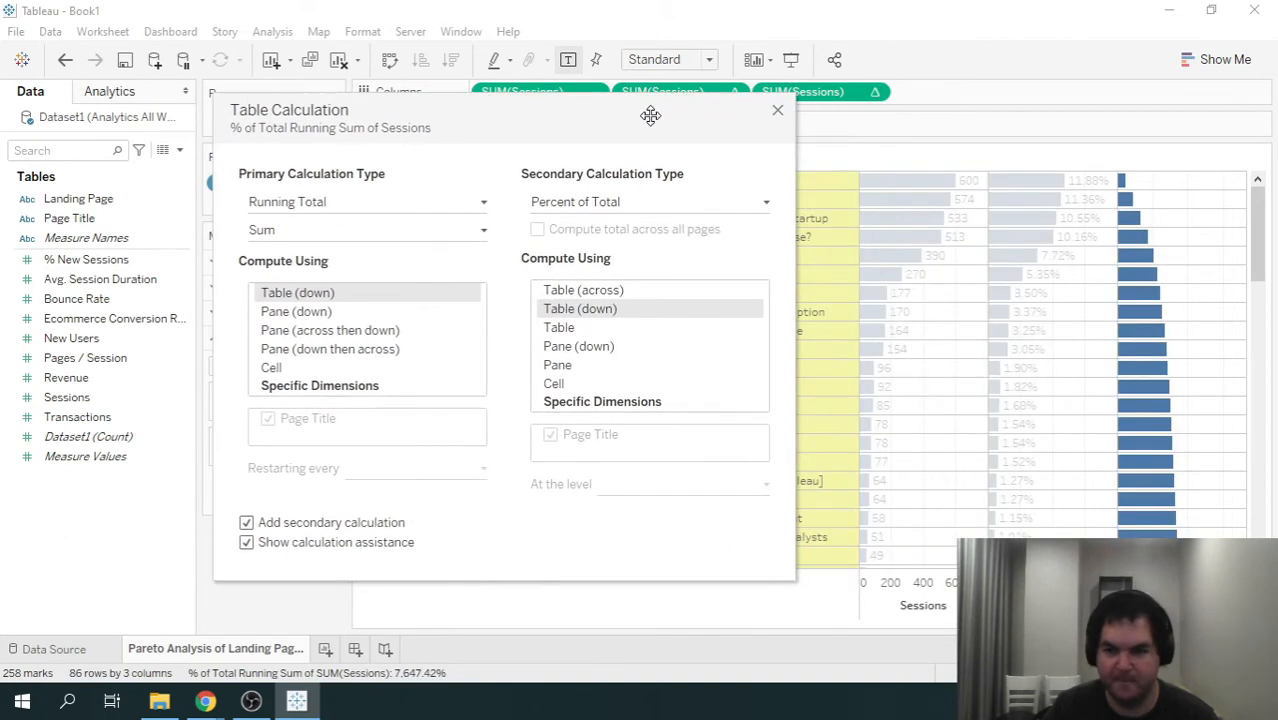
left_click(778, 112)
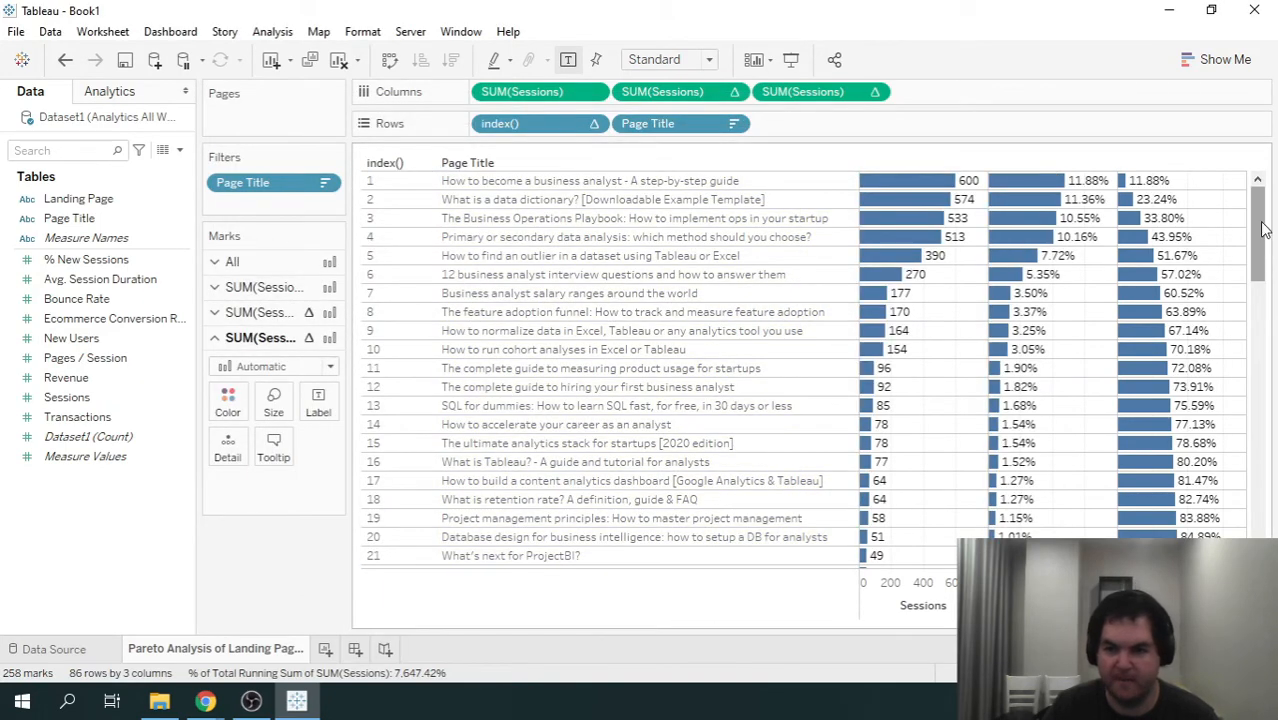
- Examine the cumulative share of sessions down to the page title ranked 16, and clear the mark selection
mouse_move(905, 190)
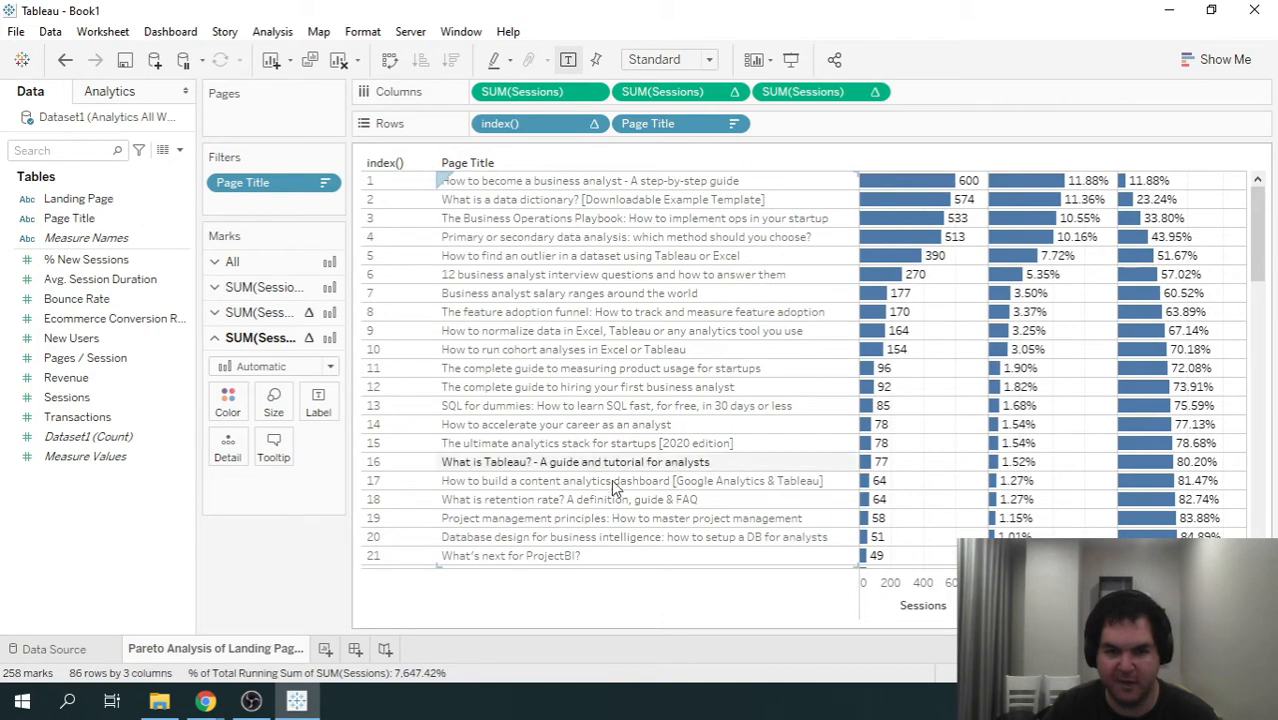
mouse_move(1052, 185)
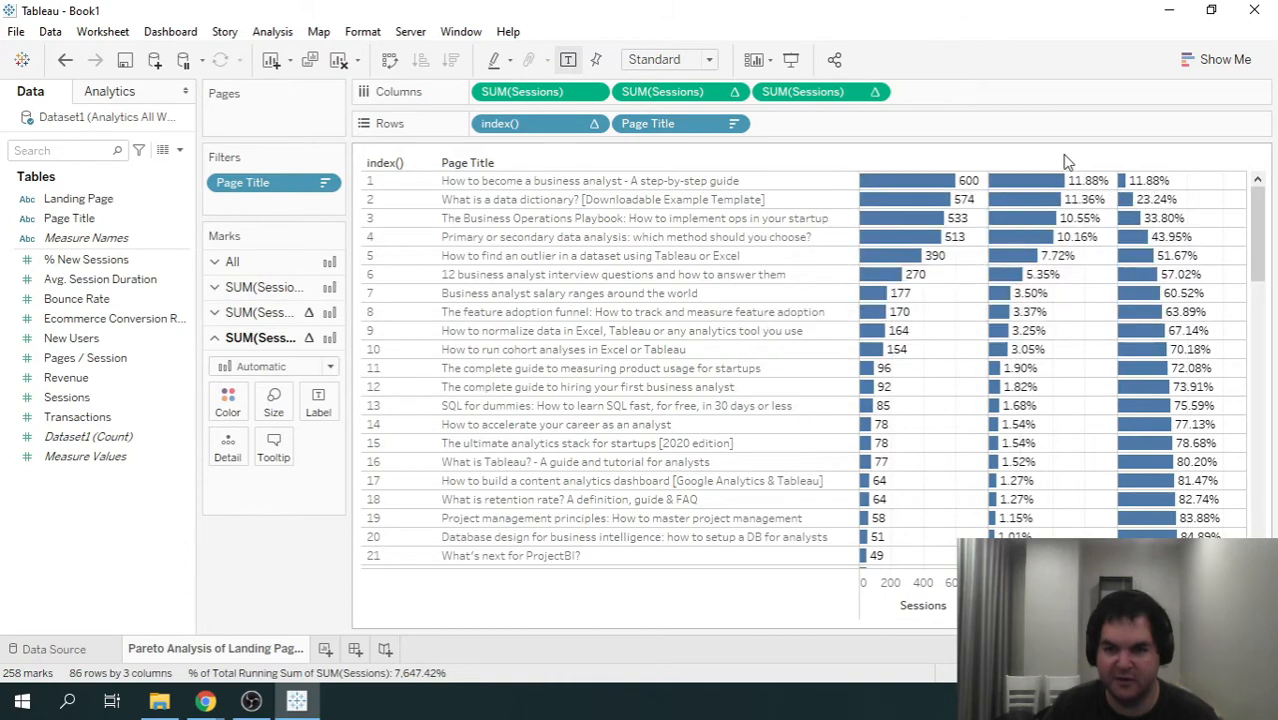
mouse_move(1182, 304)
mouse_move(1070, 225)
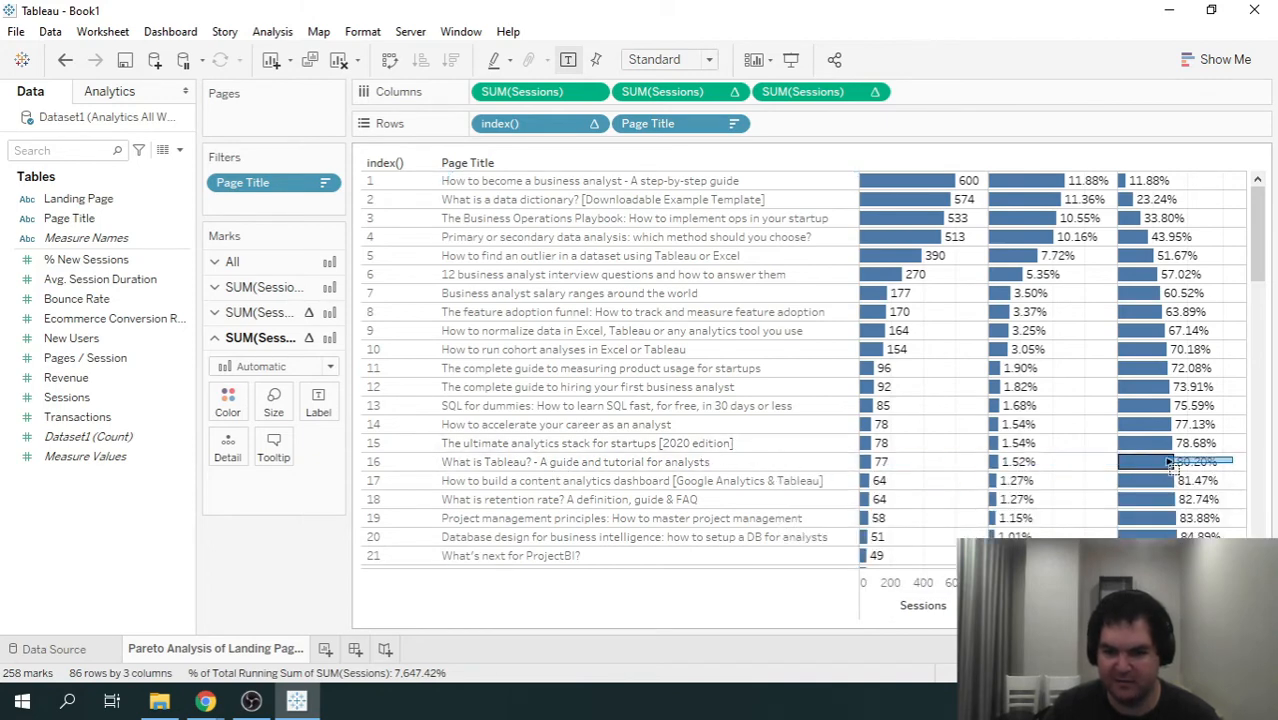
left_click(1123, 466)
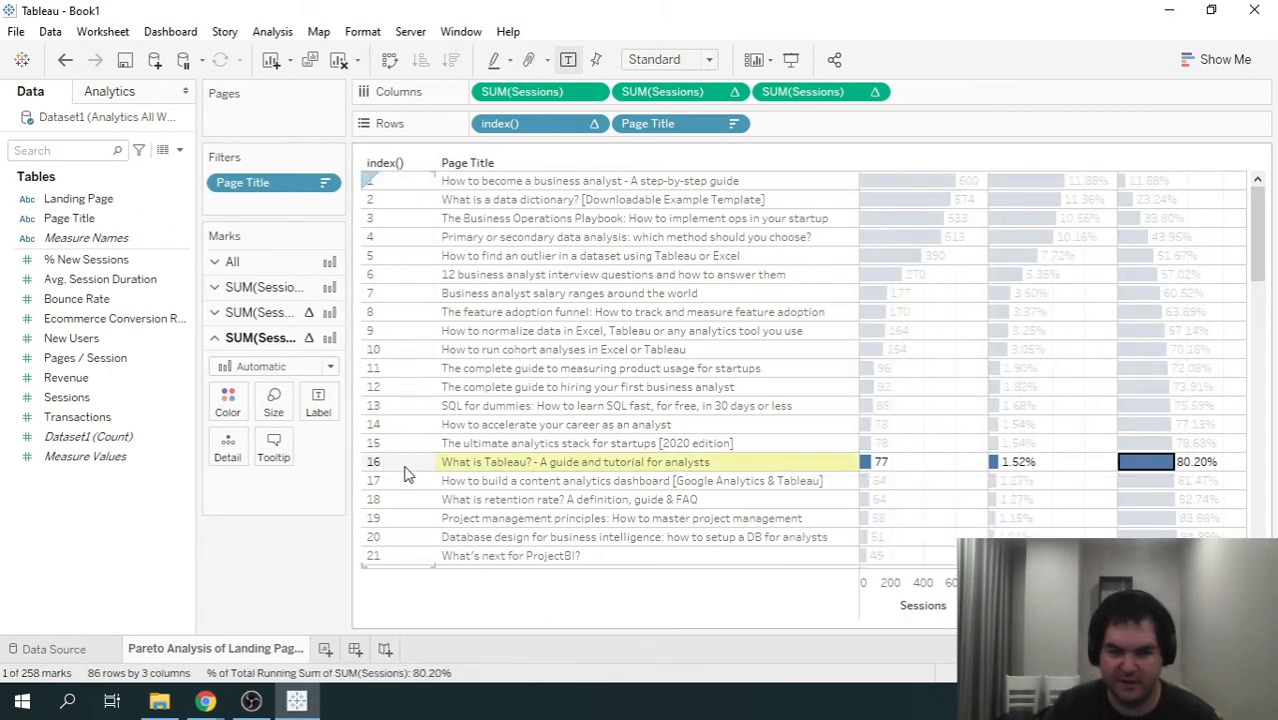
left_click(1232, 477)
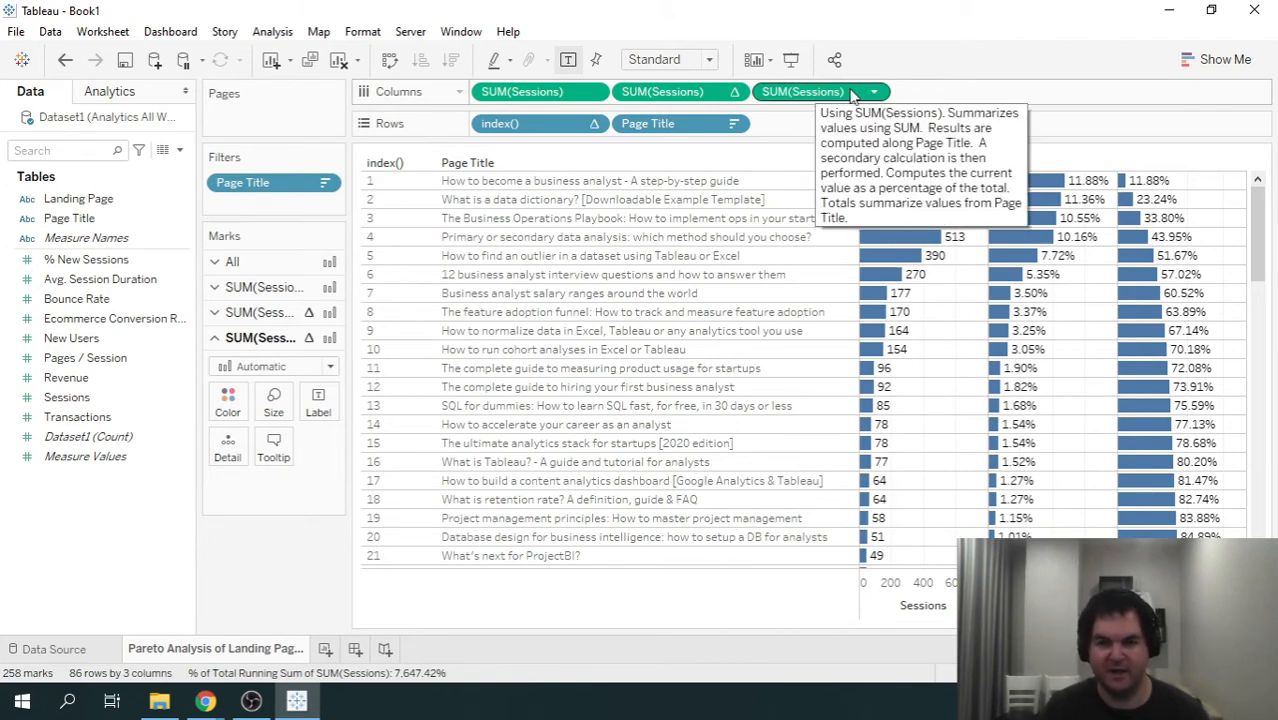
- Color the third SUM(Sessions) bars by their cumulative percent of total and choose the Orange-Blue Diverging palette
left_click_drag(850, 92, 228, 400)
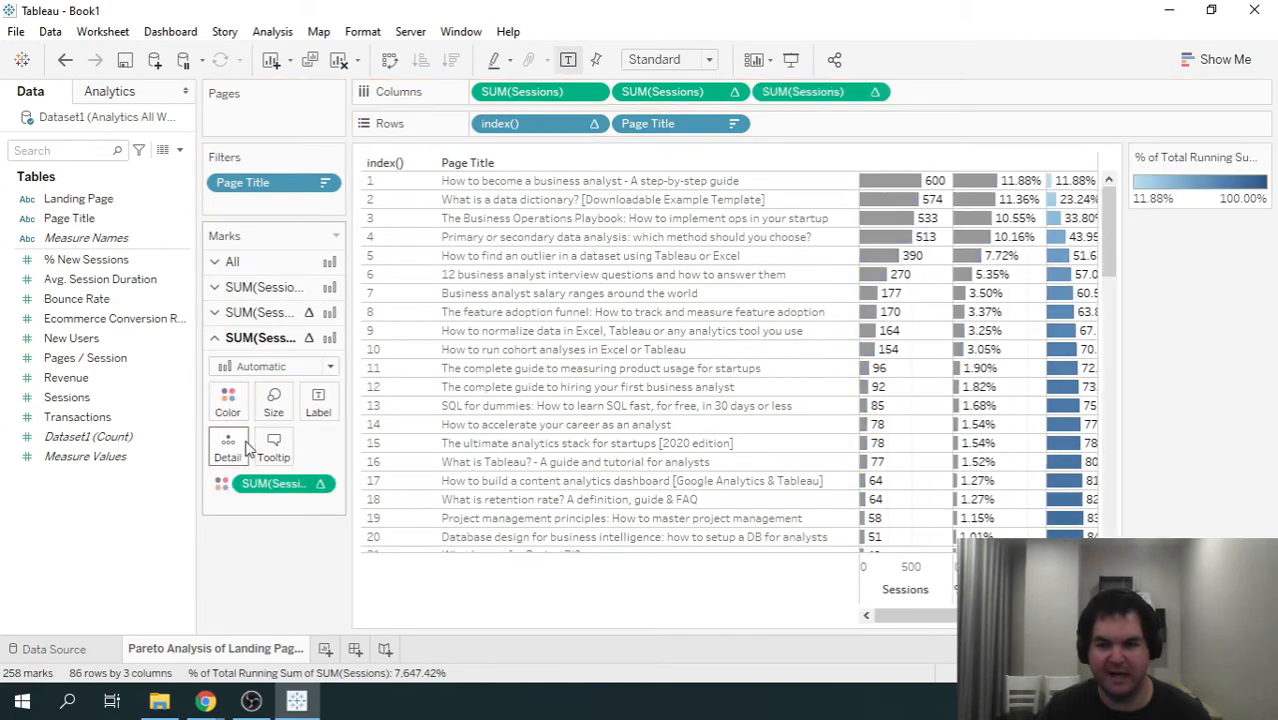
left_click(228, 401)
left_click(293, 463)
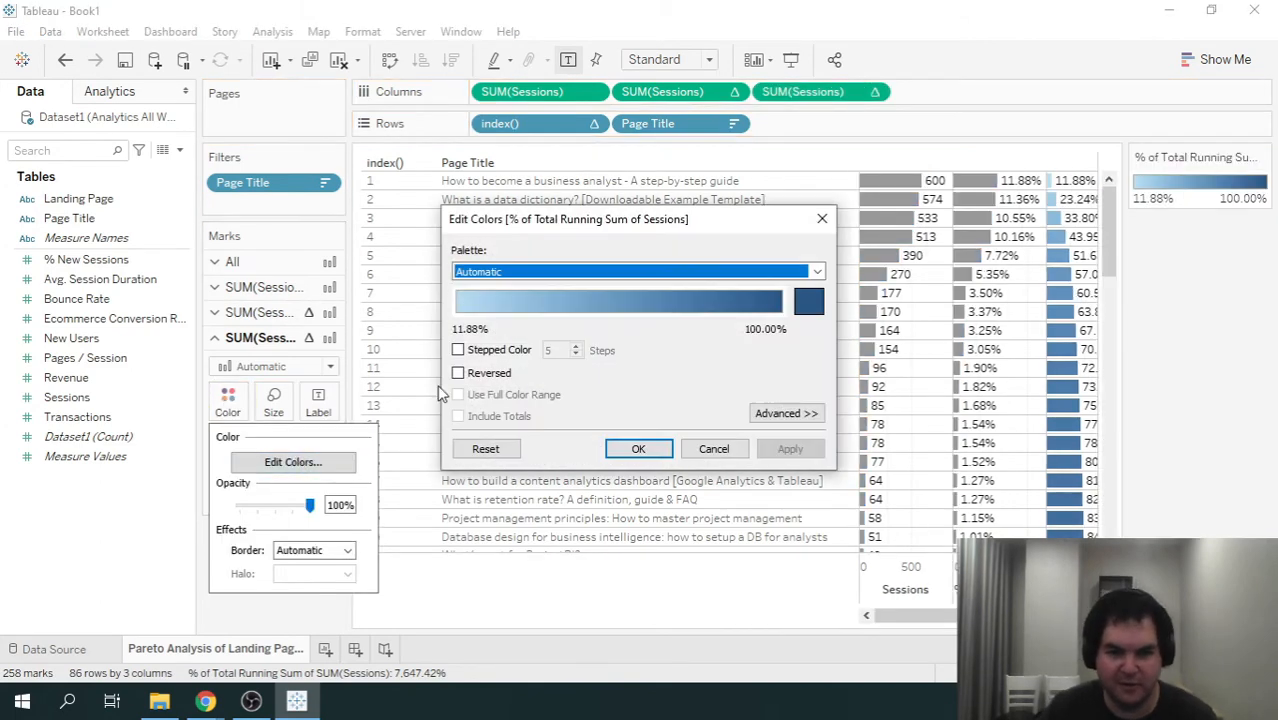
left_click(621, 275)
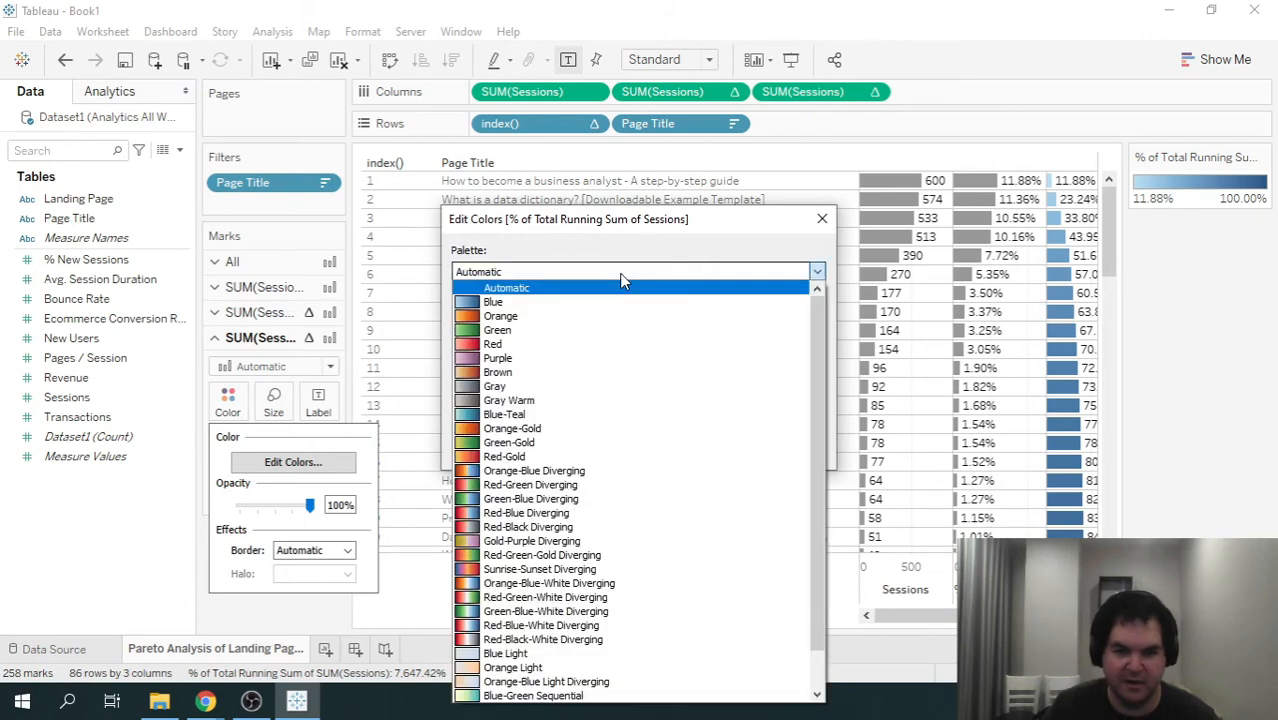
left_click(612, 471)
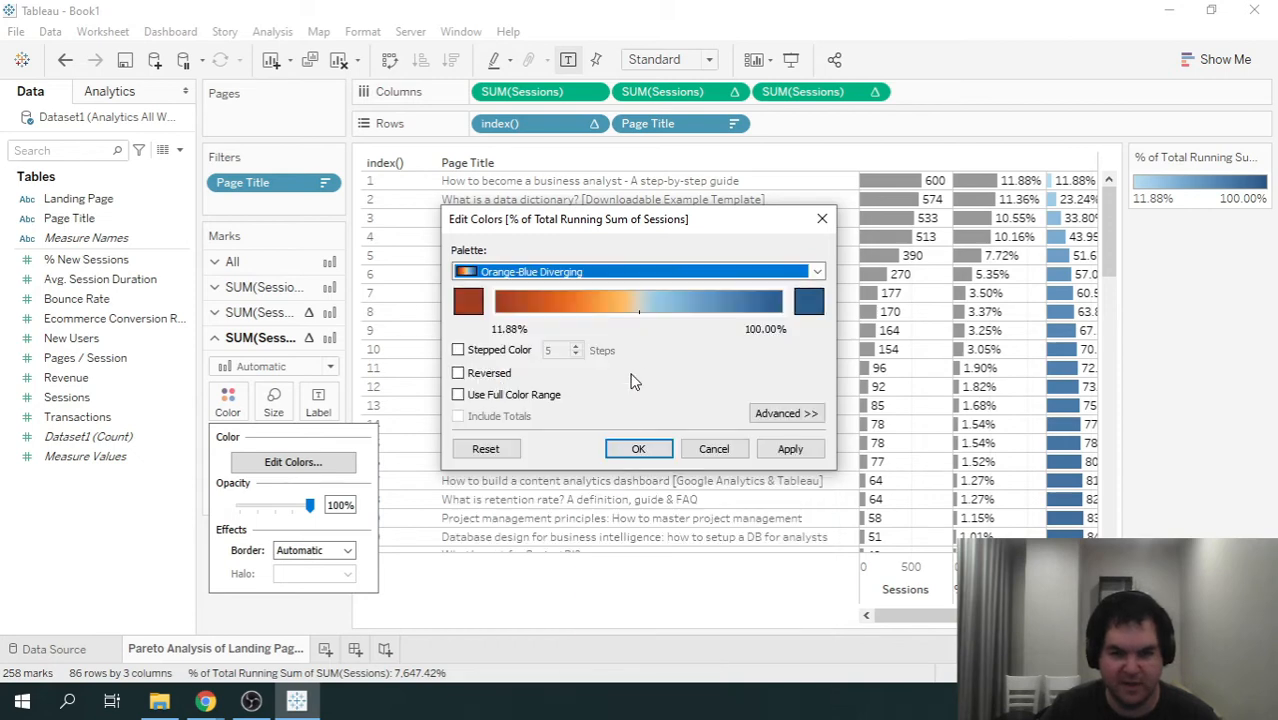
- Limit the cumulative percent color scale to 2 stepped colors centered at 0.8 and apply it
left_click(484, 352)
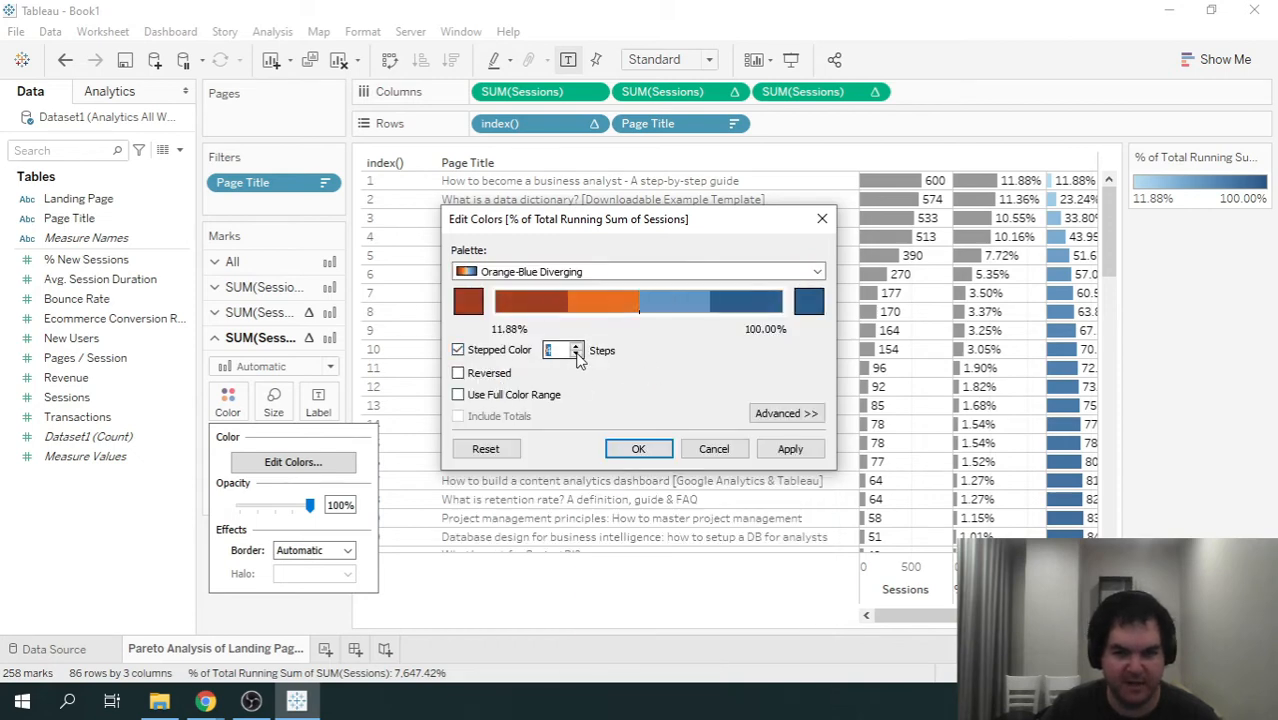
left_click(576, 355)
left_click(576, 355)
left_click(801, 418)
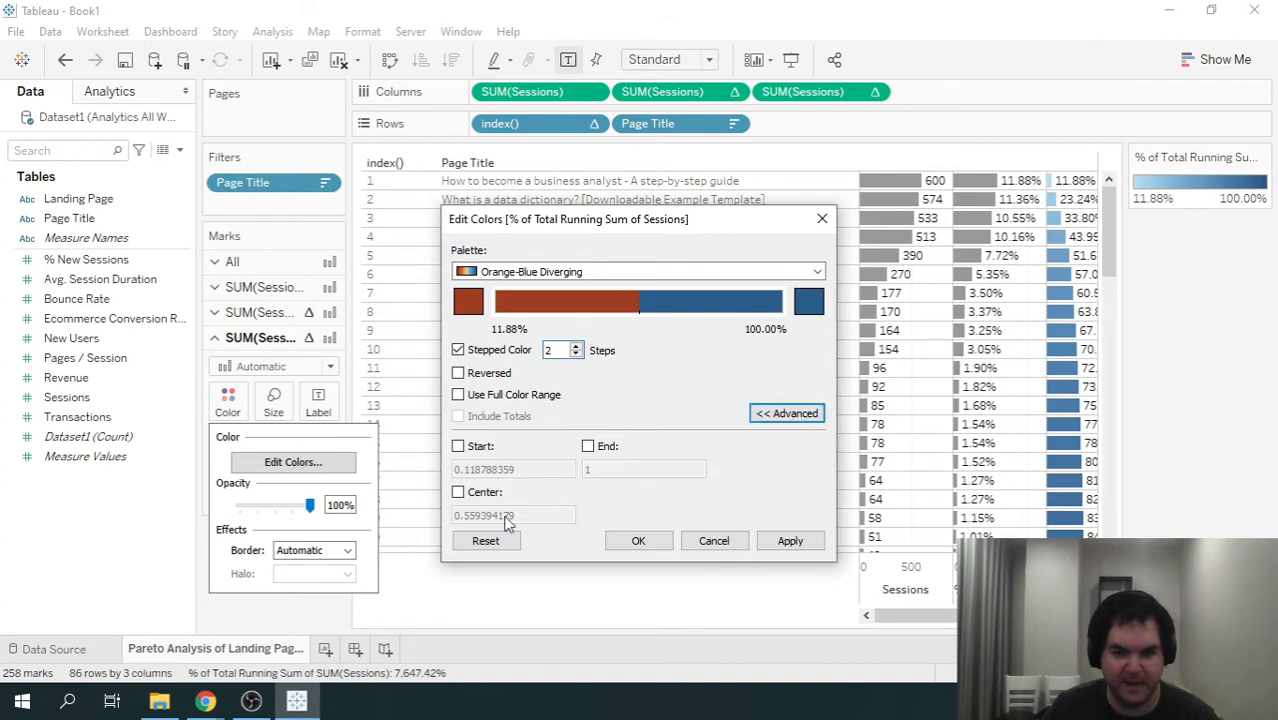
left_click(459, 493)
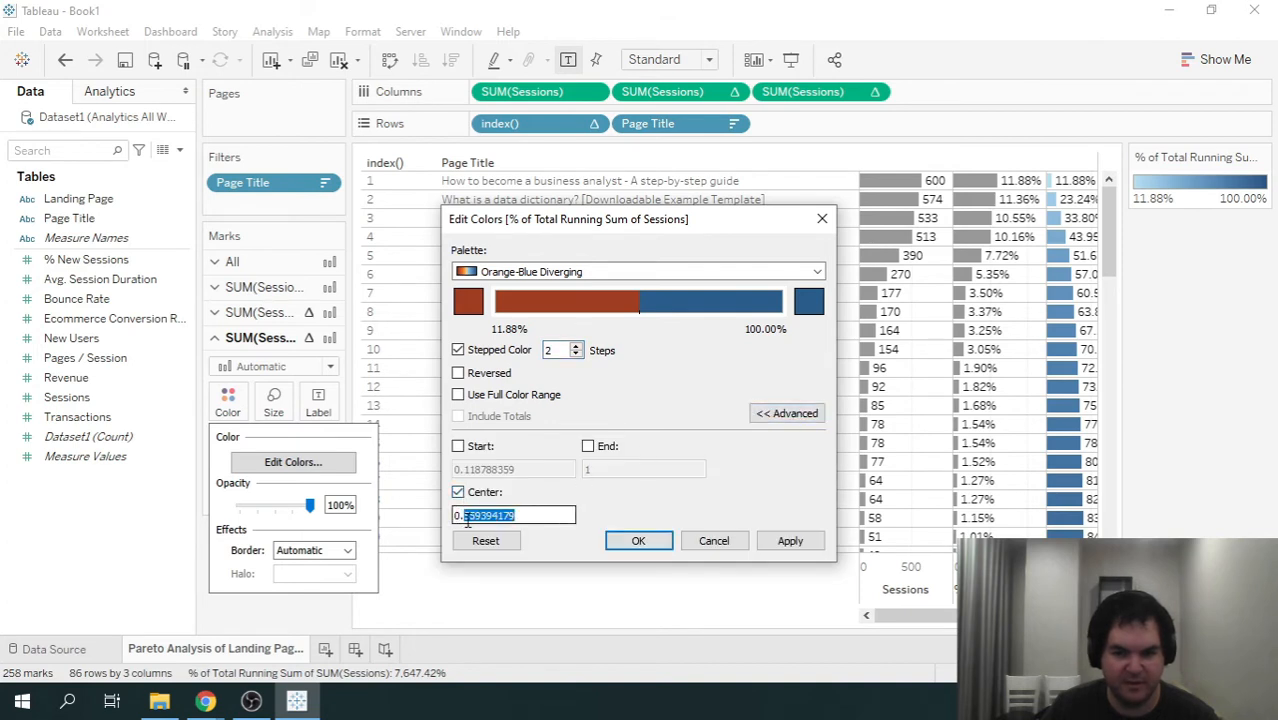
left_click(790, 541)
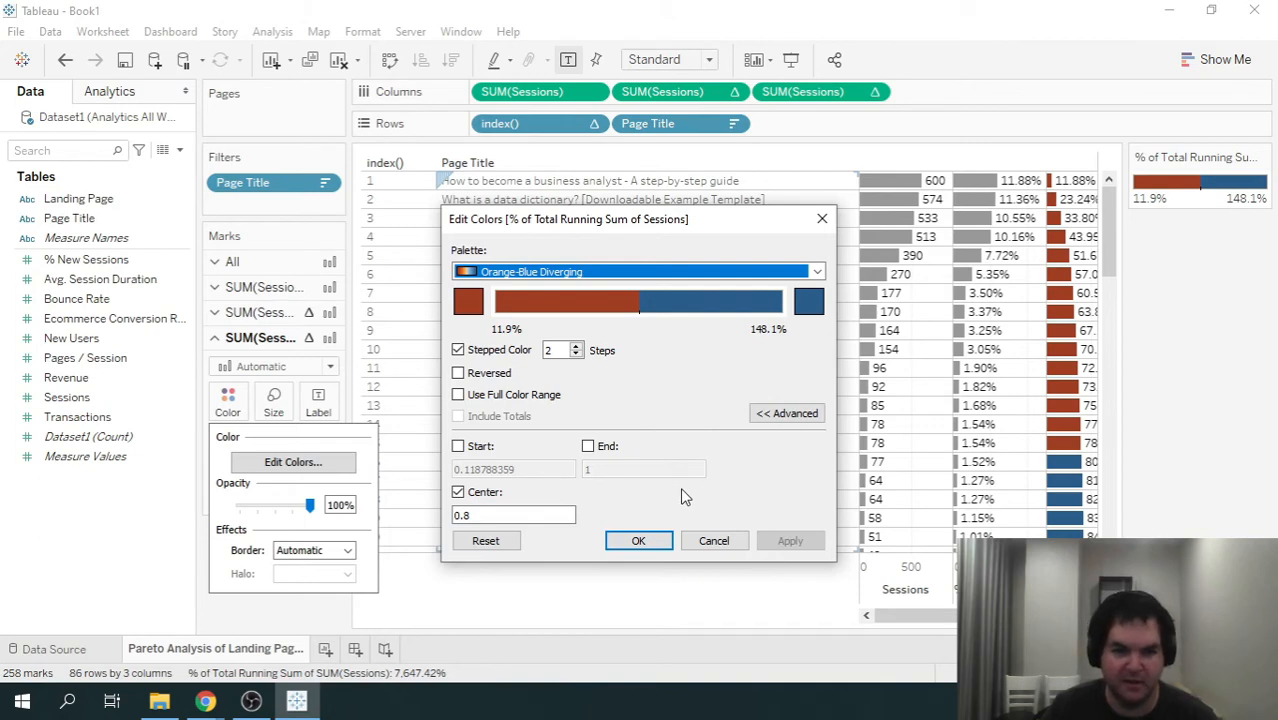
left_click(639, 541)
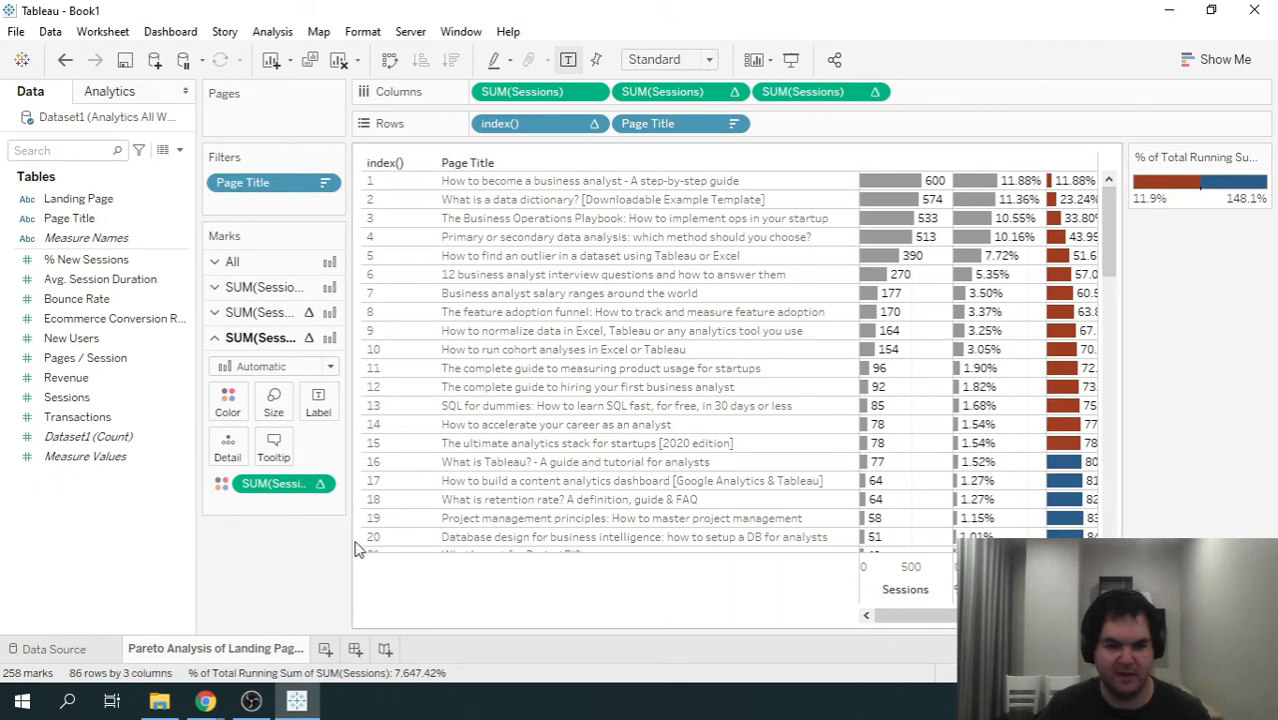
- Widen the marks area and color the percent-of-total and plain Sessions bars by the cumulative percent calculation too
left_click_drag(350, 545, 397, 544)
left_click(268, 312)
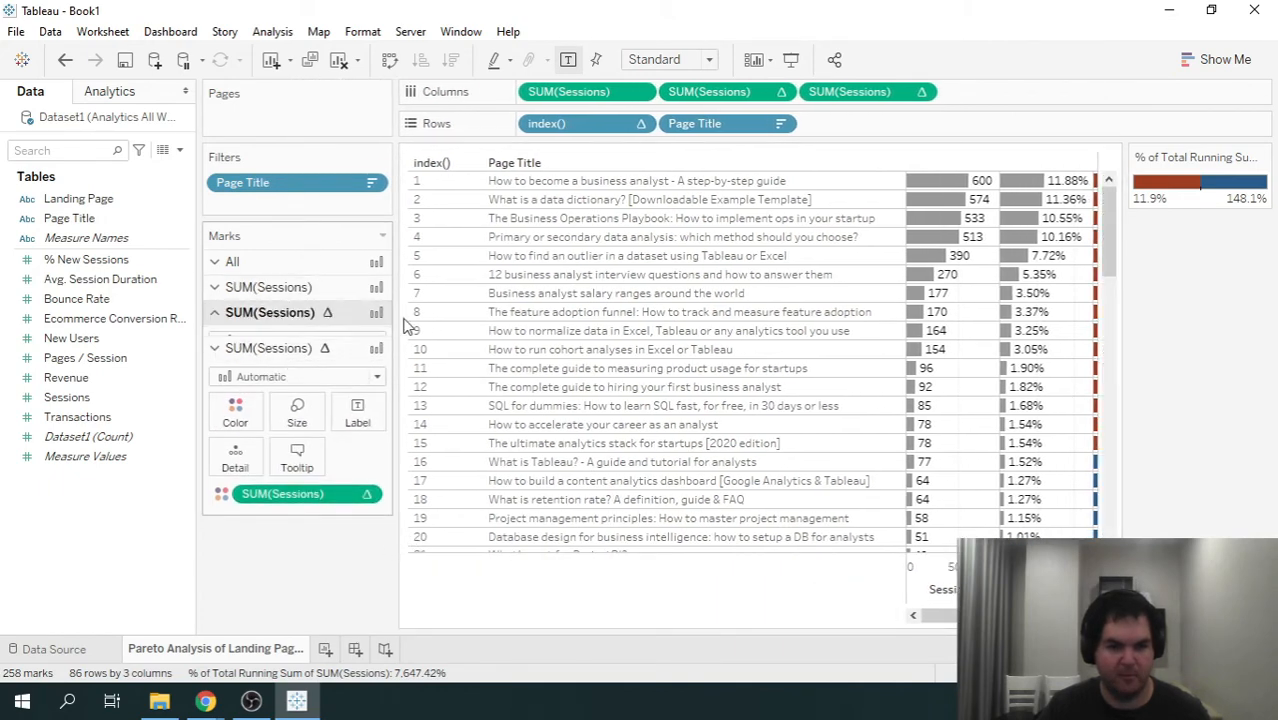
left_click_drag(856, 91, 240, 390)
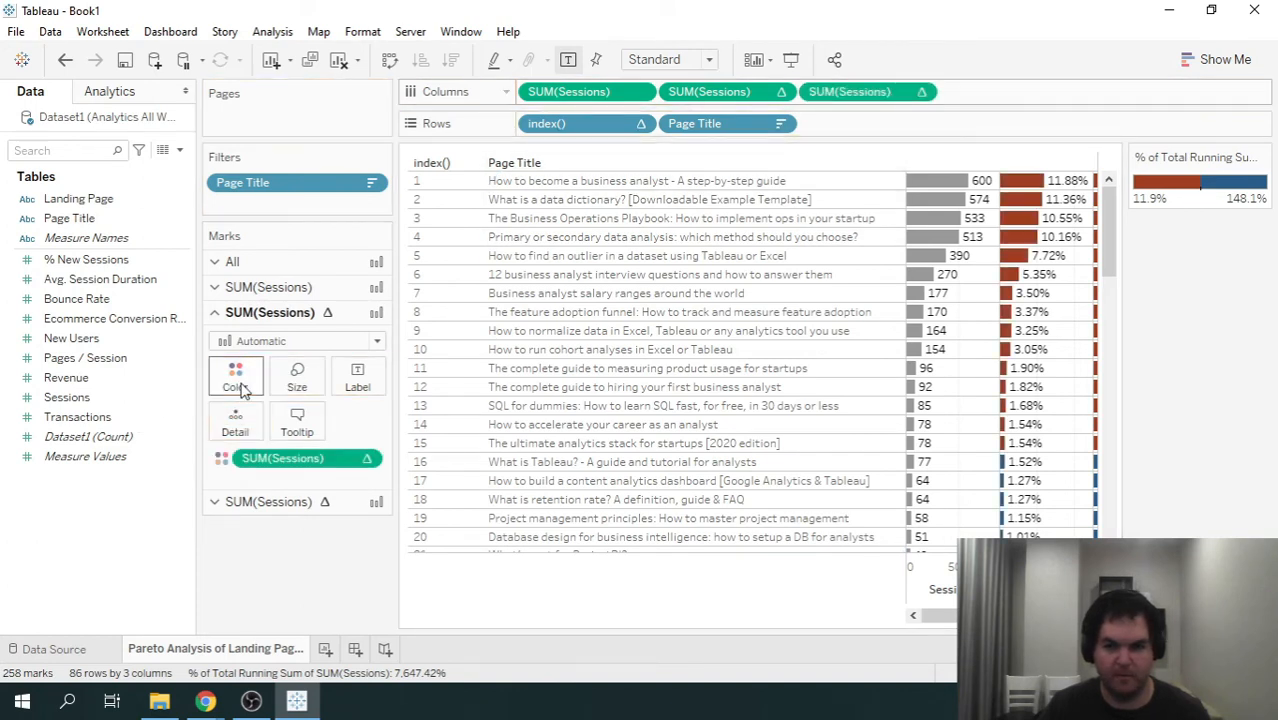
left_click(218, 287)
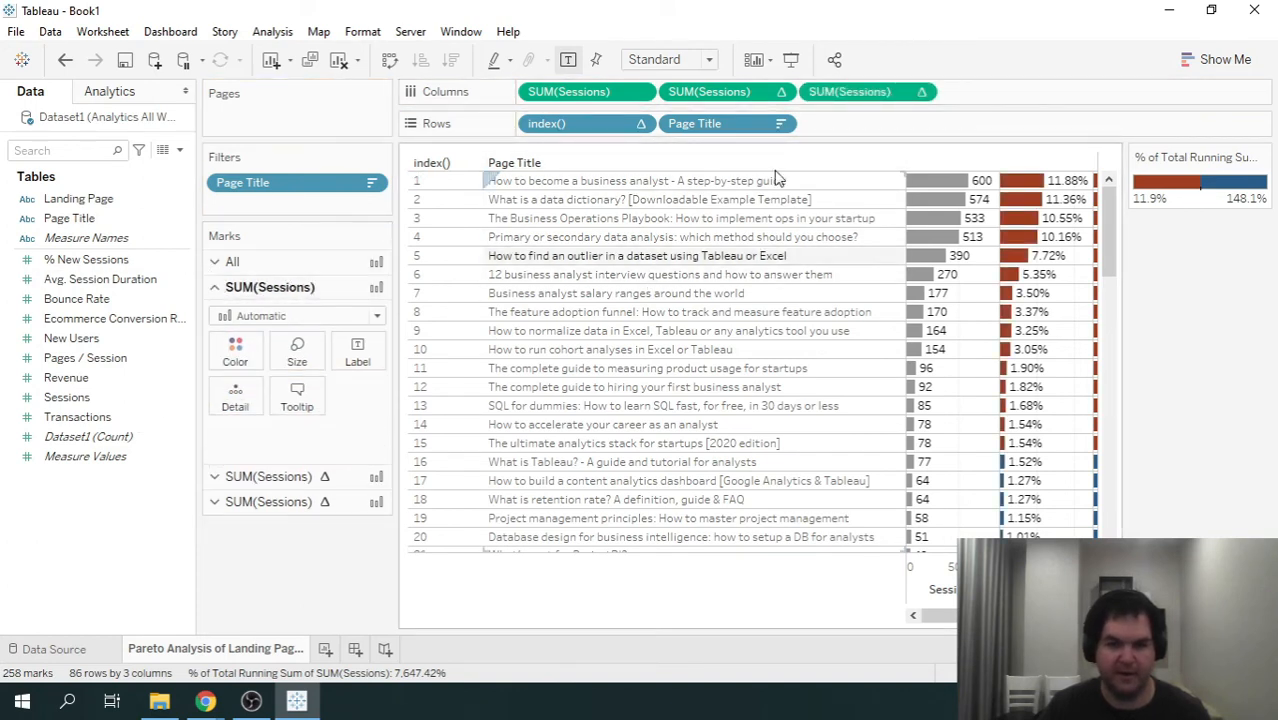
left_click_drag(858, 91, 238, 352)
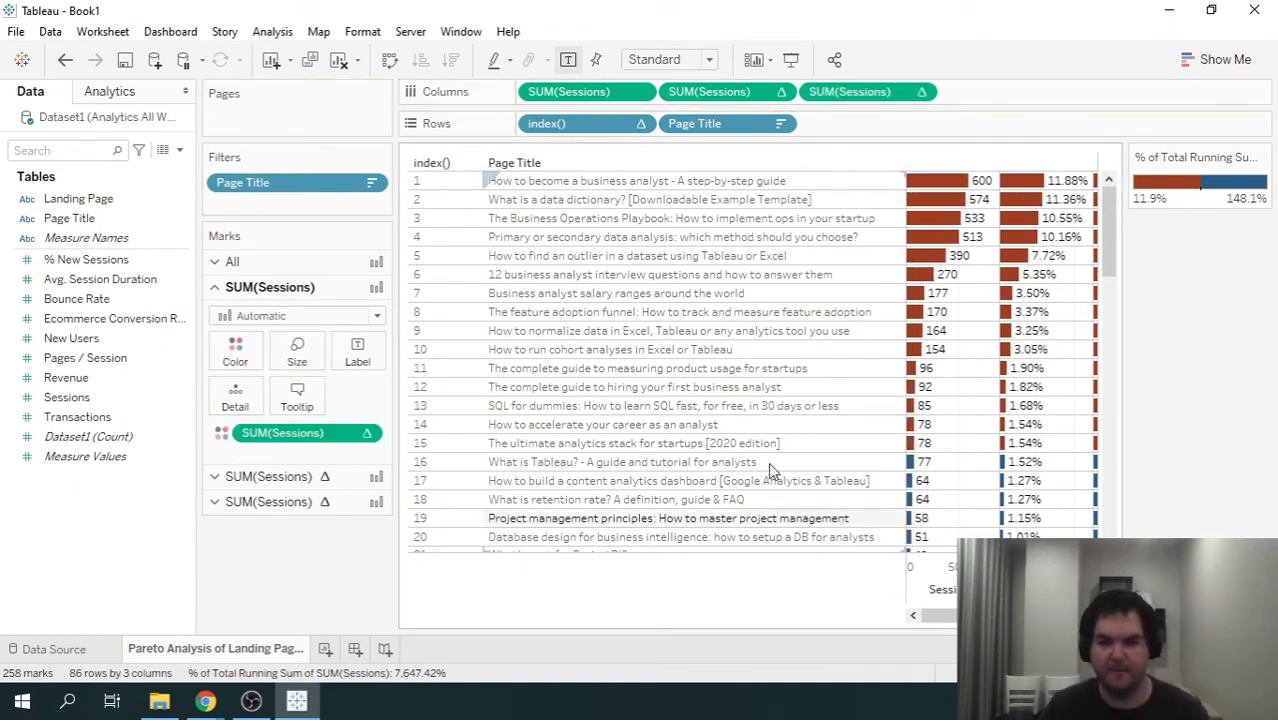
- Hide the cumulative percent color legend and narrow the marks area to give the chart more room
left_click(1262, 159)
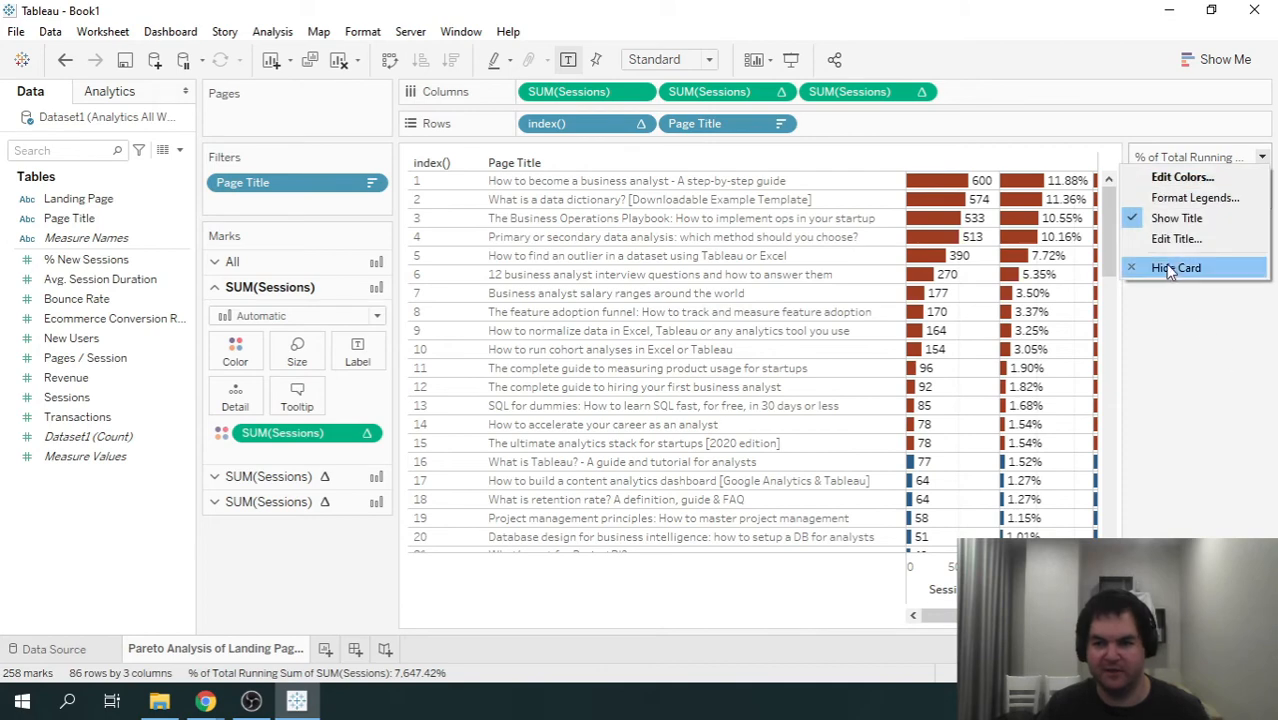
left_click(1165, 270)
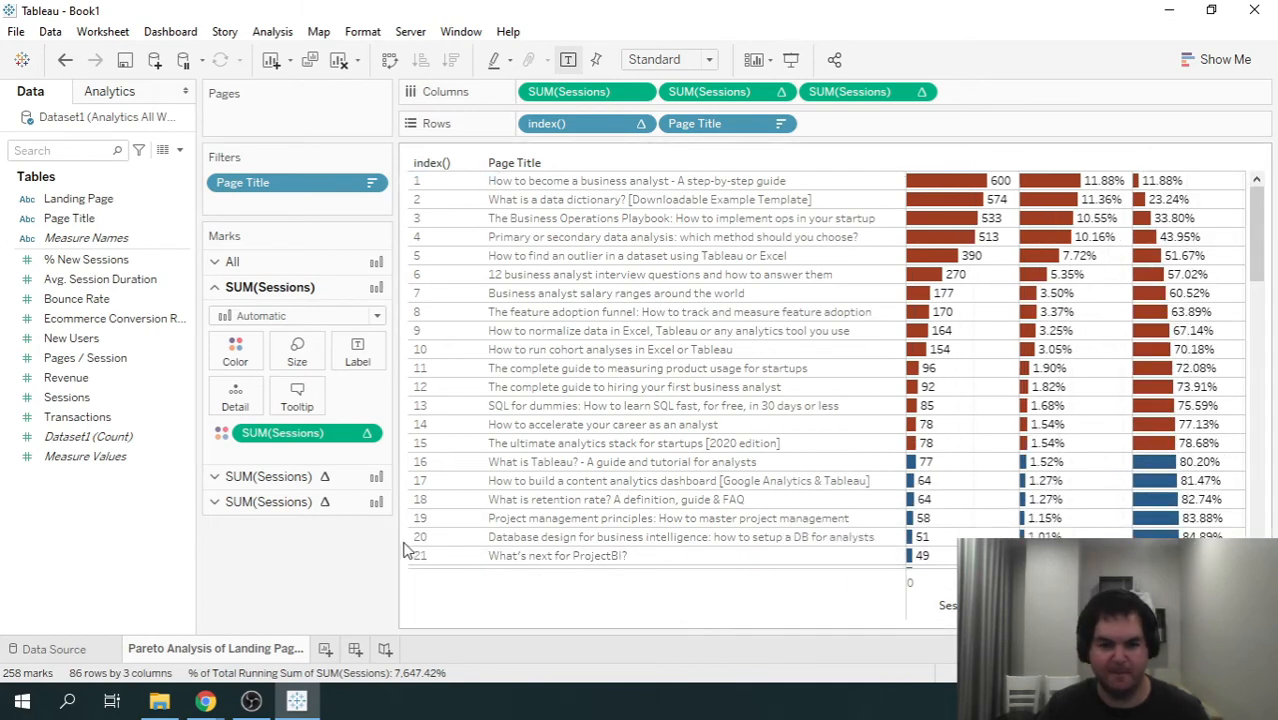
left_click_drag(400, 550, 298, 535)
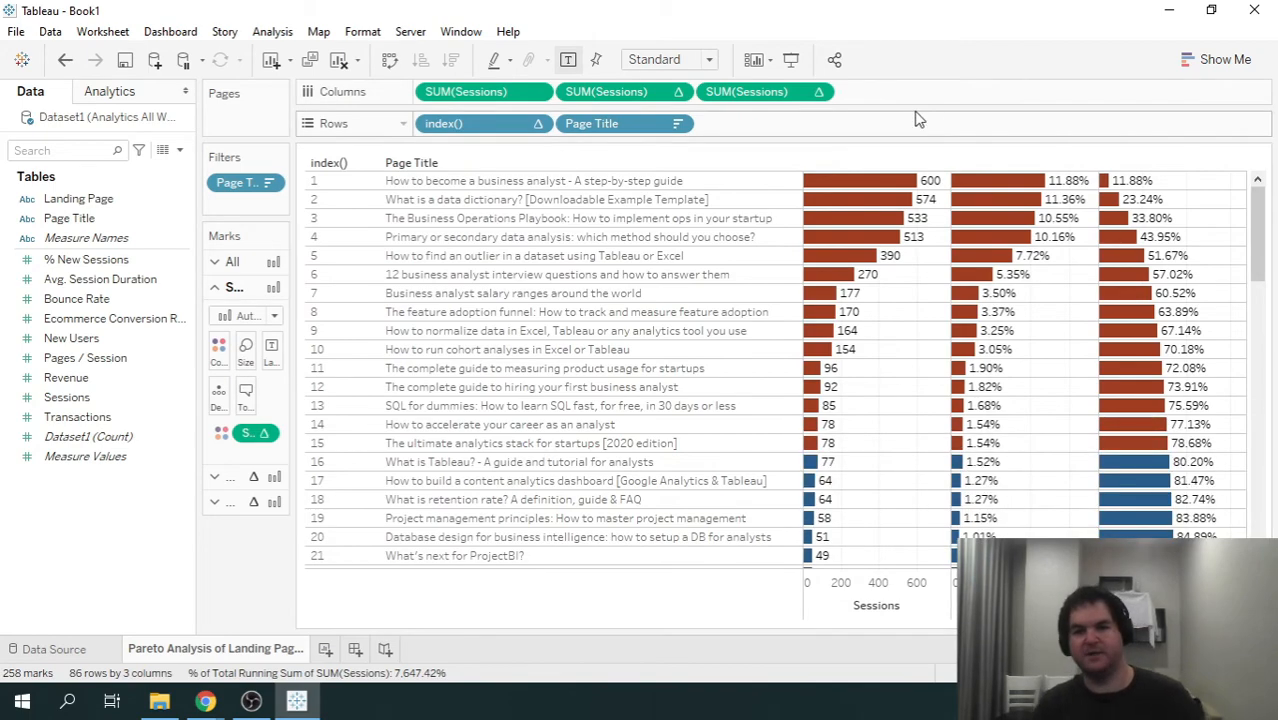
- Show the worksheet in presentation mode and inspect the page title ranked 16, clearing its highlight
left_click(790, 62)
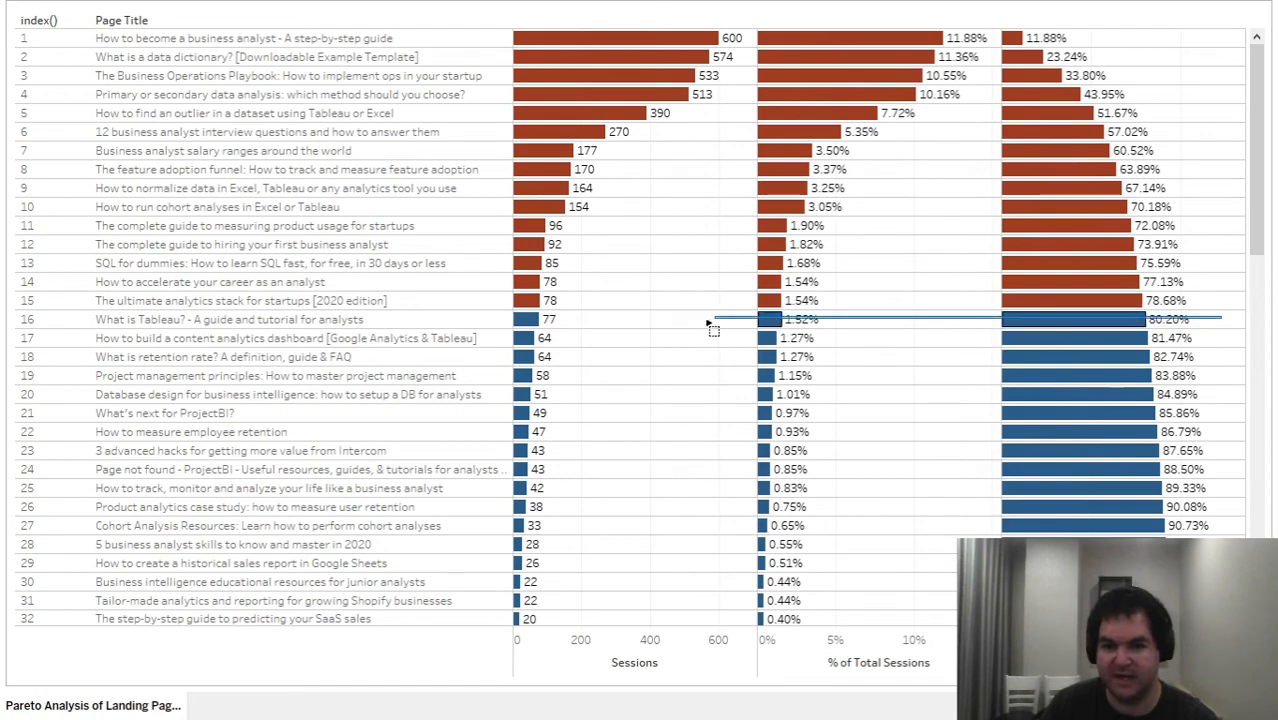
left_click(545, 322)
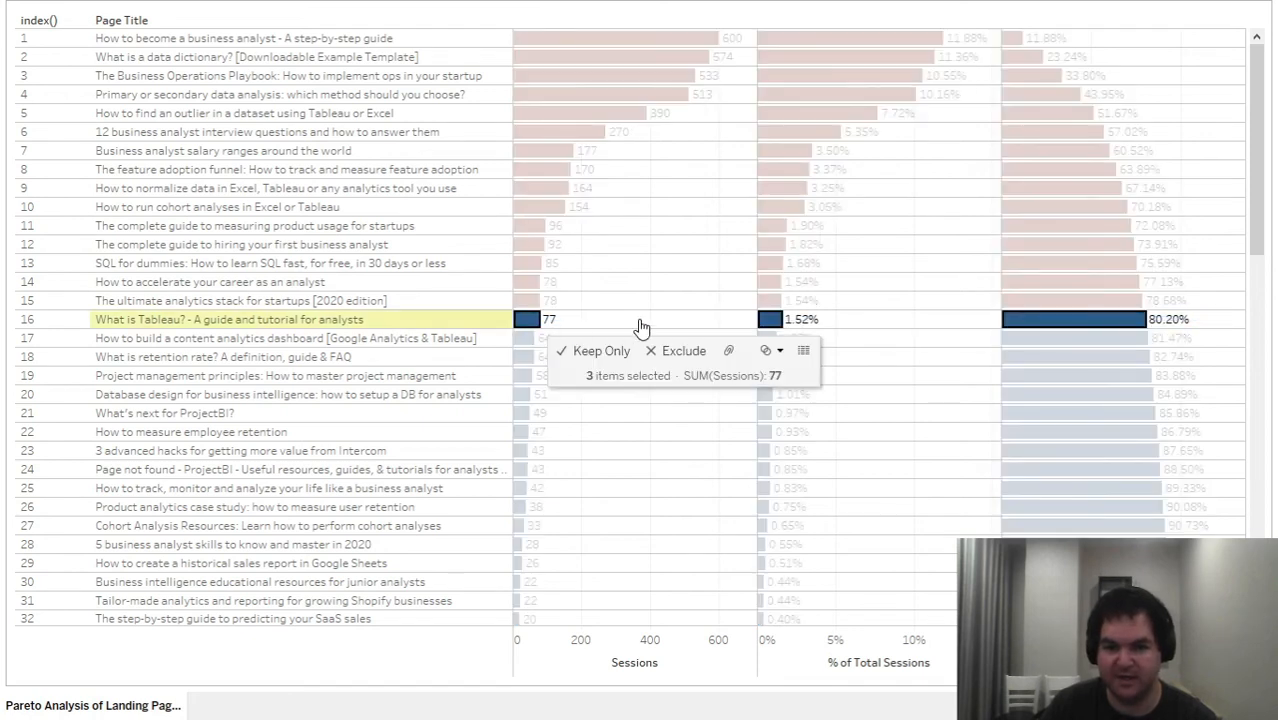
left_click(915, 323)
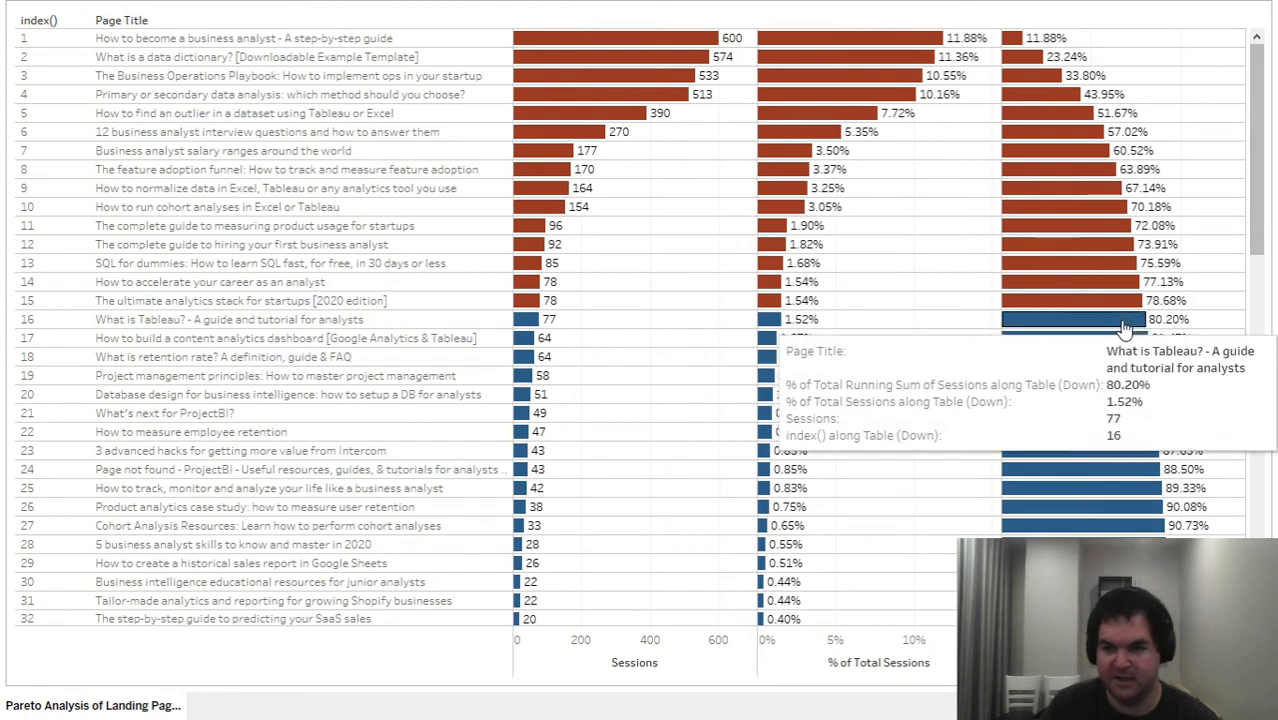
mouse_move(1016, 50)
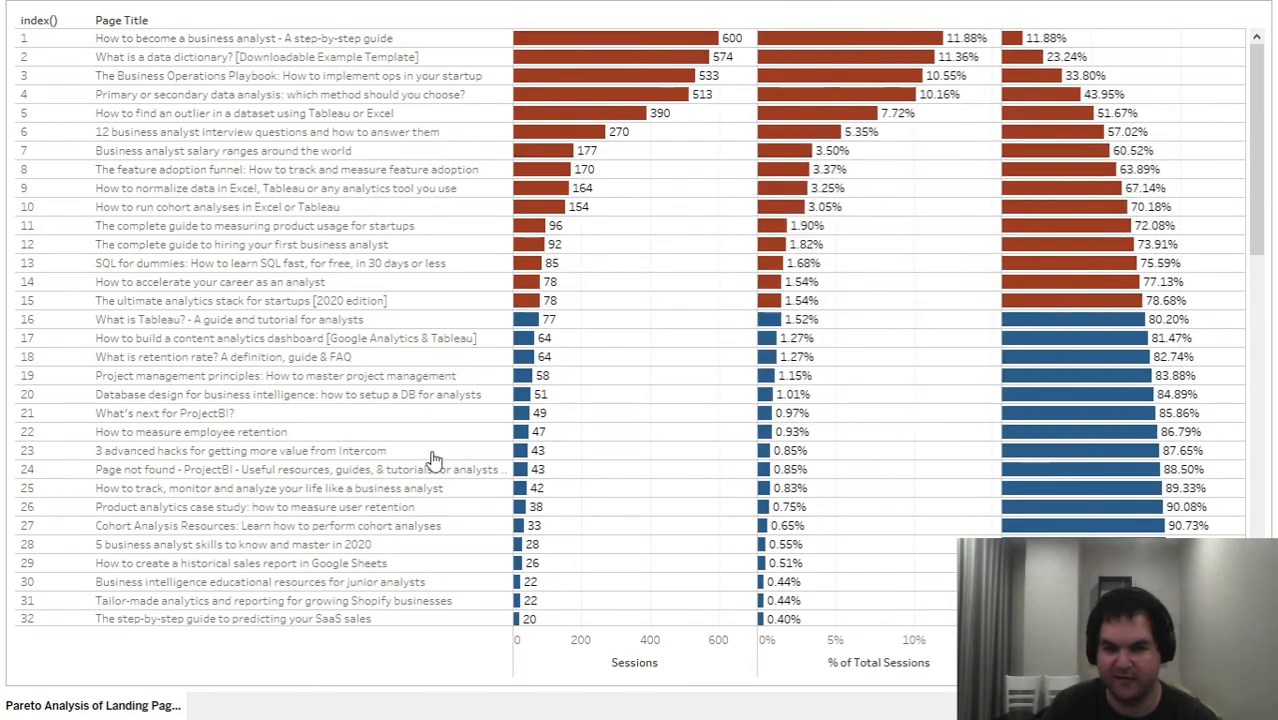
- Review the long tail of page titles down to rank 86 and return to the highest-ranked ones
left_click_drag(1252, 159, 1261, 199)
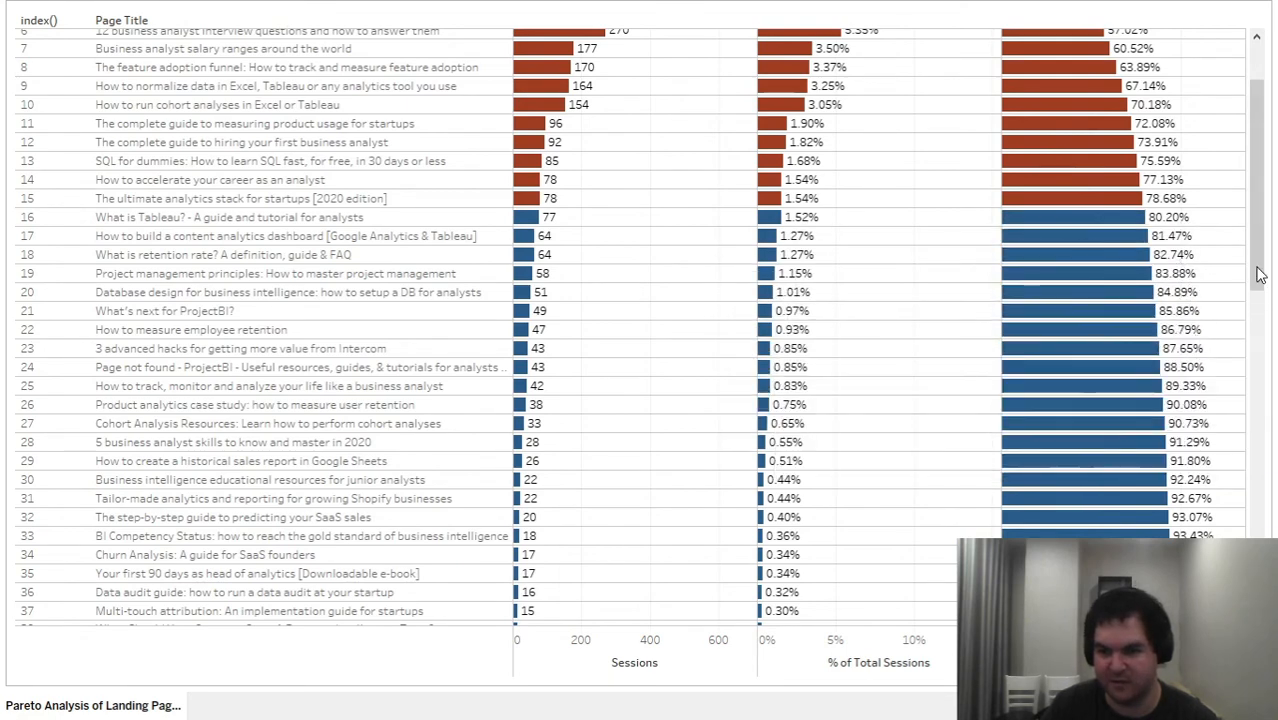
left_click_drag(1260, 276, 1270, 345)
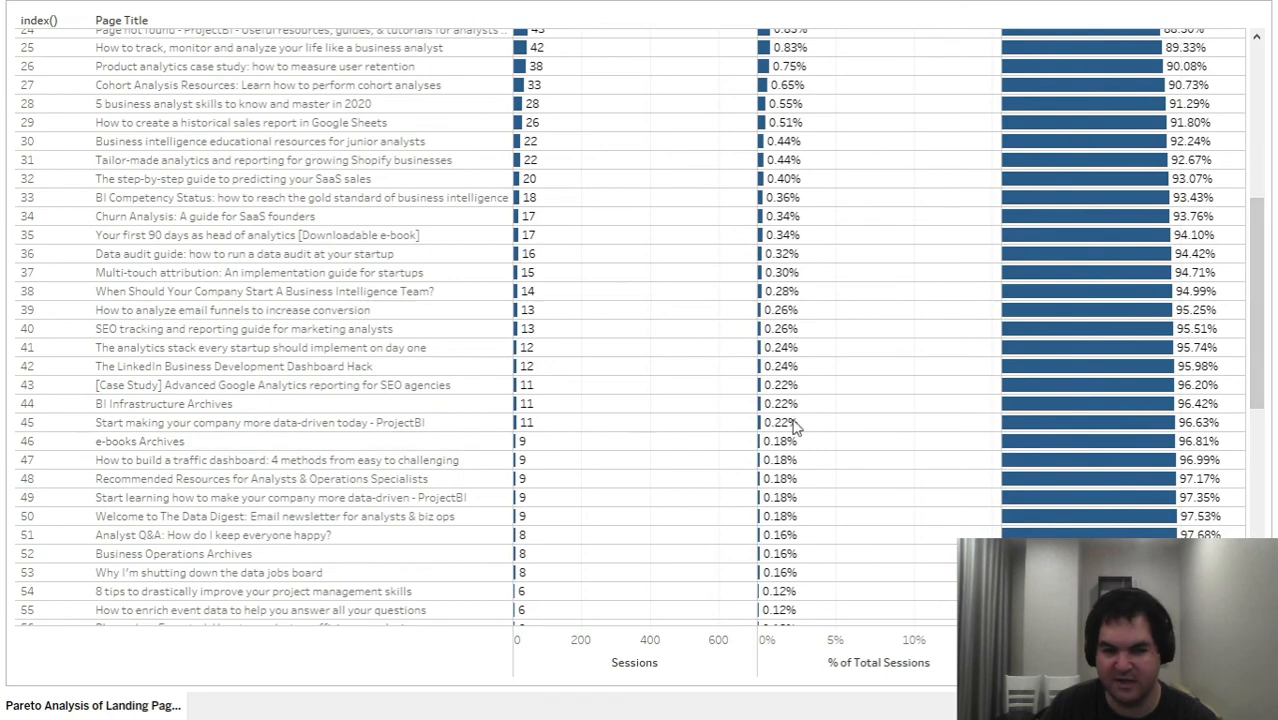
left_click_drag(1252, 293, 1268, 498)
mouse_move(1207, 205)
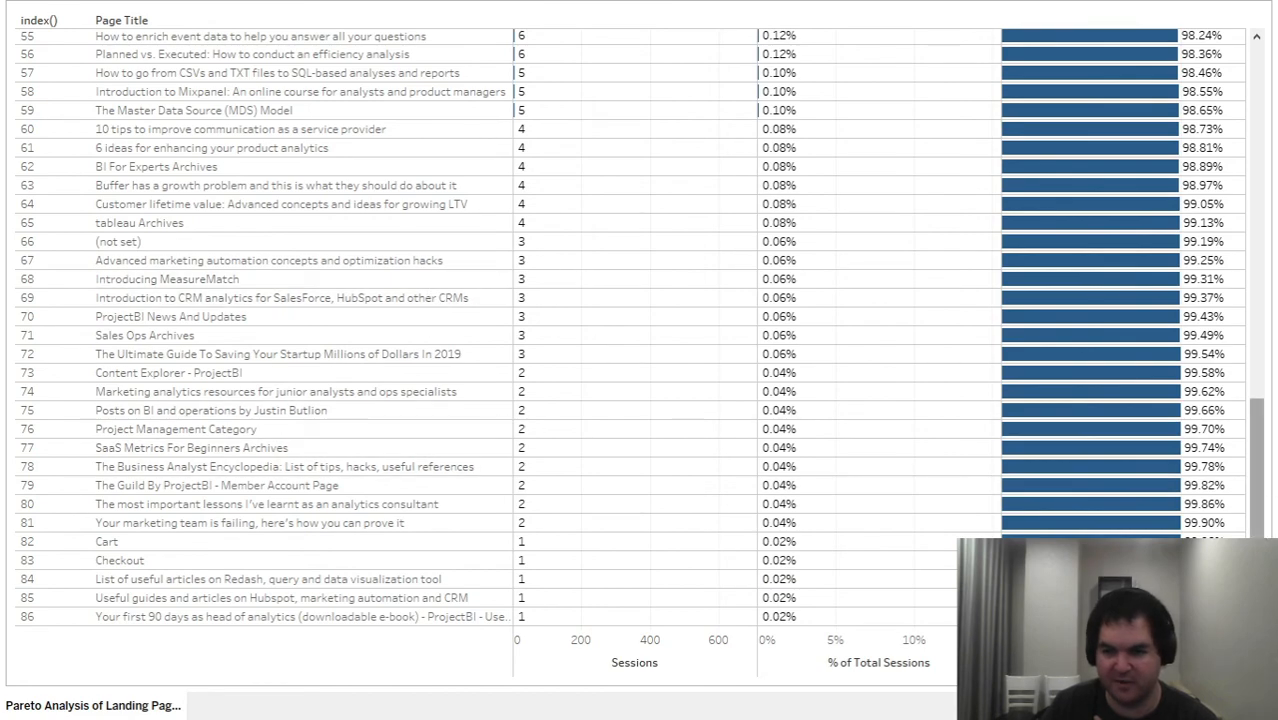
left_click_drag(1256, 545, 1243, 129)
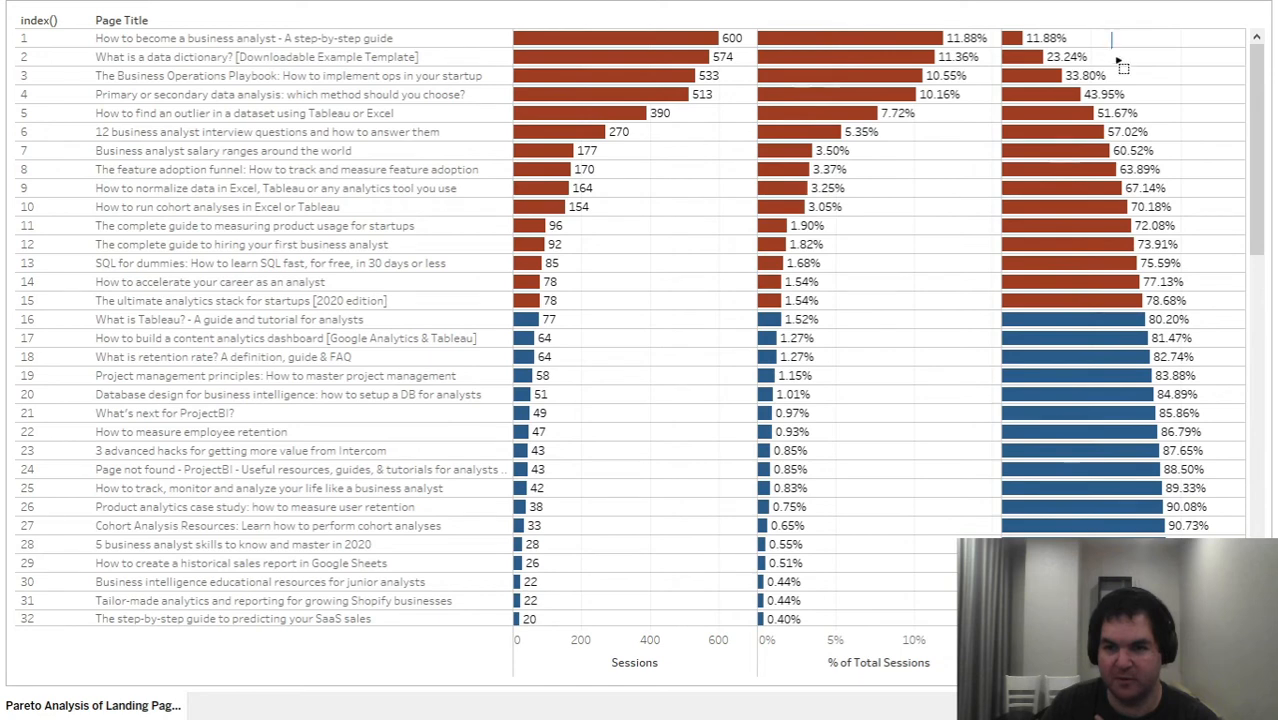
- Examine the cumulative share of the page titles ranked 1 to 5 and of those ranked 1 to 16, clearing each selection
left_click_drag(1117, 60, 1027, 118)
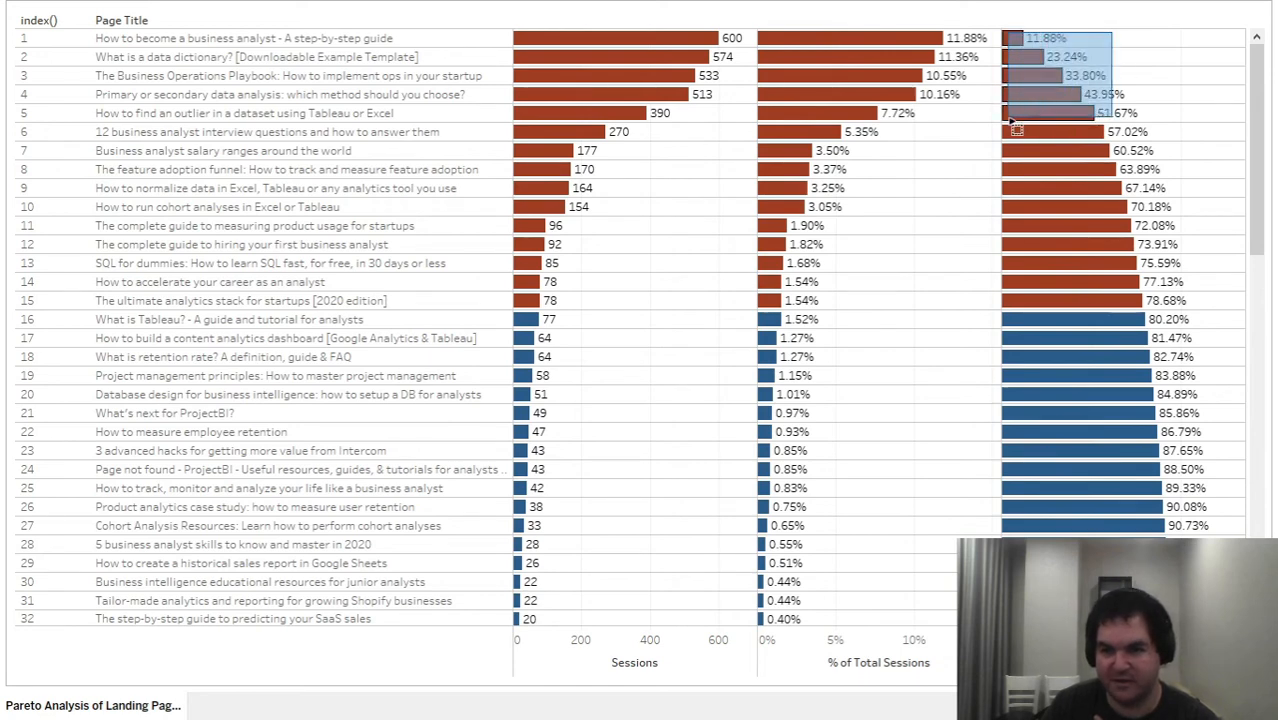
left_click_drag(1014, 124, 1015, 126)
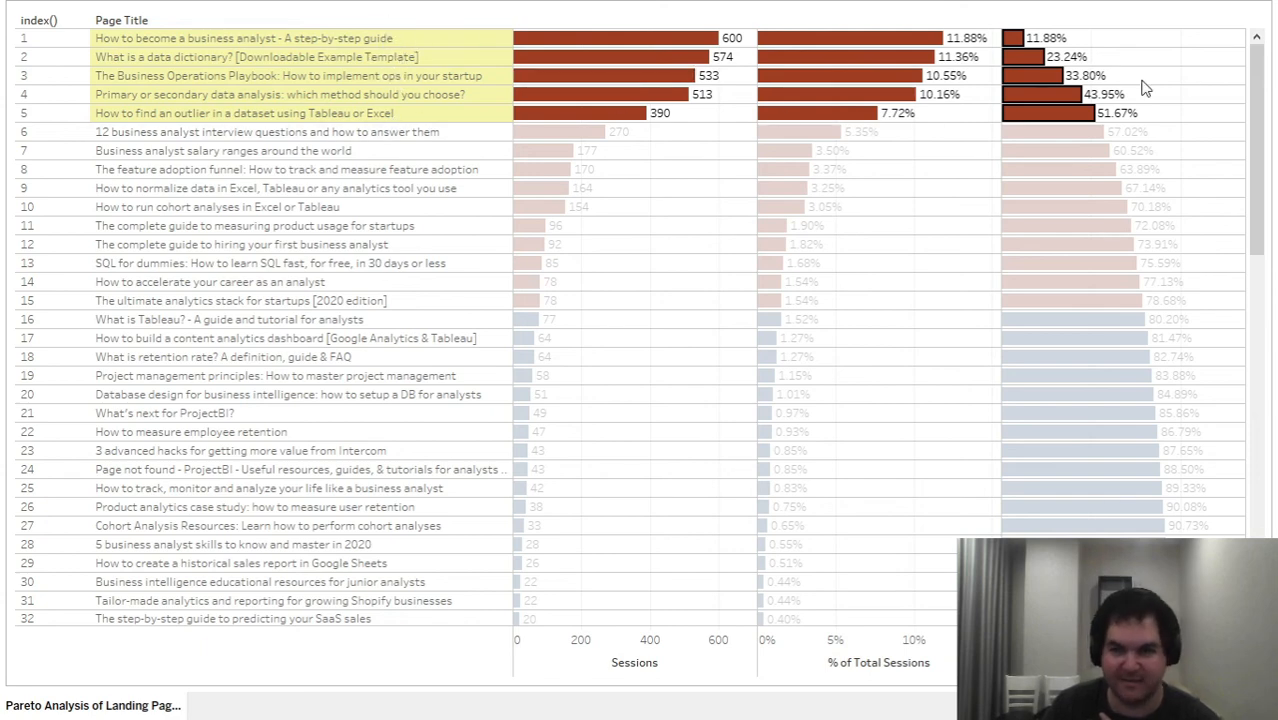
left_click(1207, 82)
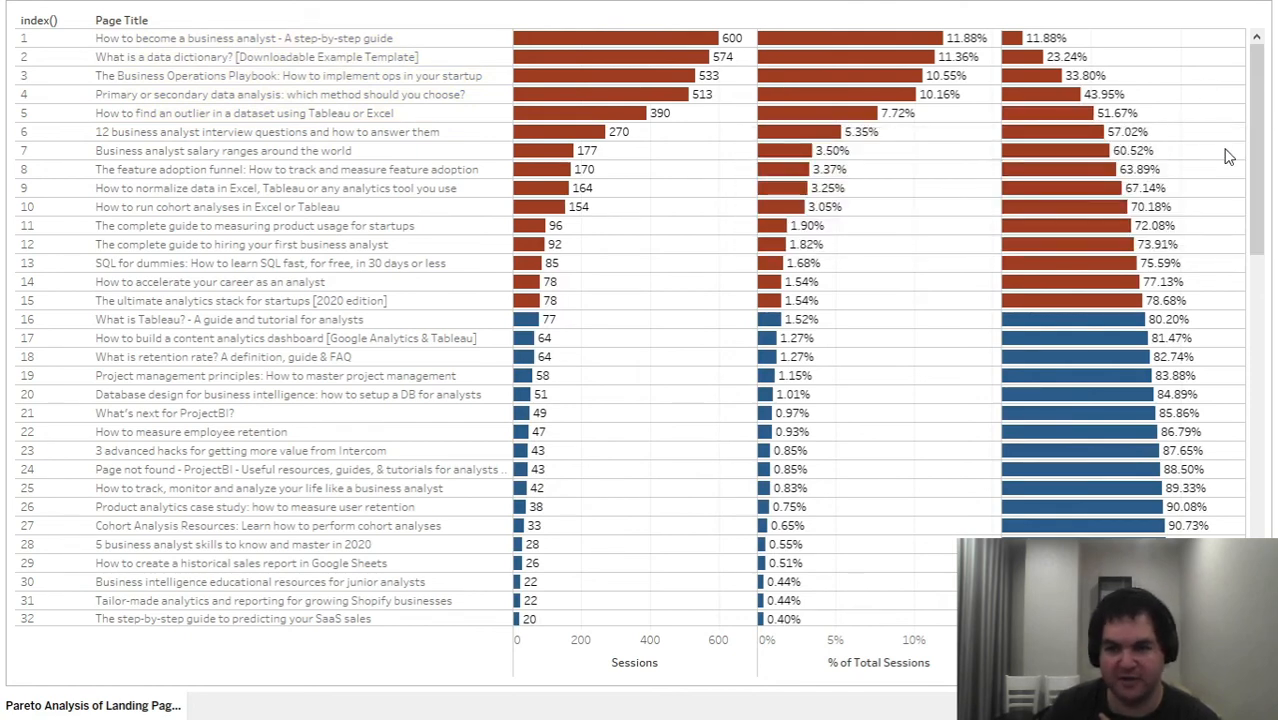
mouse_move(1228, 157)
left_mouse_down()
mouse_move(950, 66)
mouse_move(600, 40)
mouse_move(320, 38)
mouse_move(1010, 88)
mouse_move(1234, 138)
mouse_move(790, 125)
mouse_move(466, 44)
mouse_move(422, 46)
mouse_move(635, 48)
mouse_move(1205, 138)
left_mouse_up()
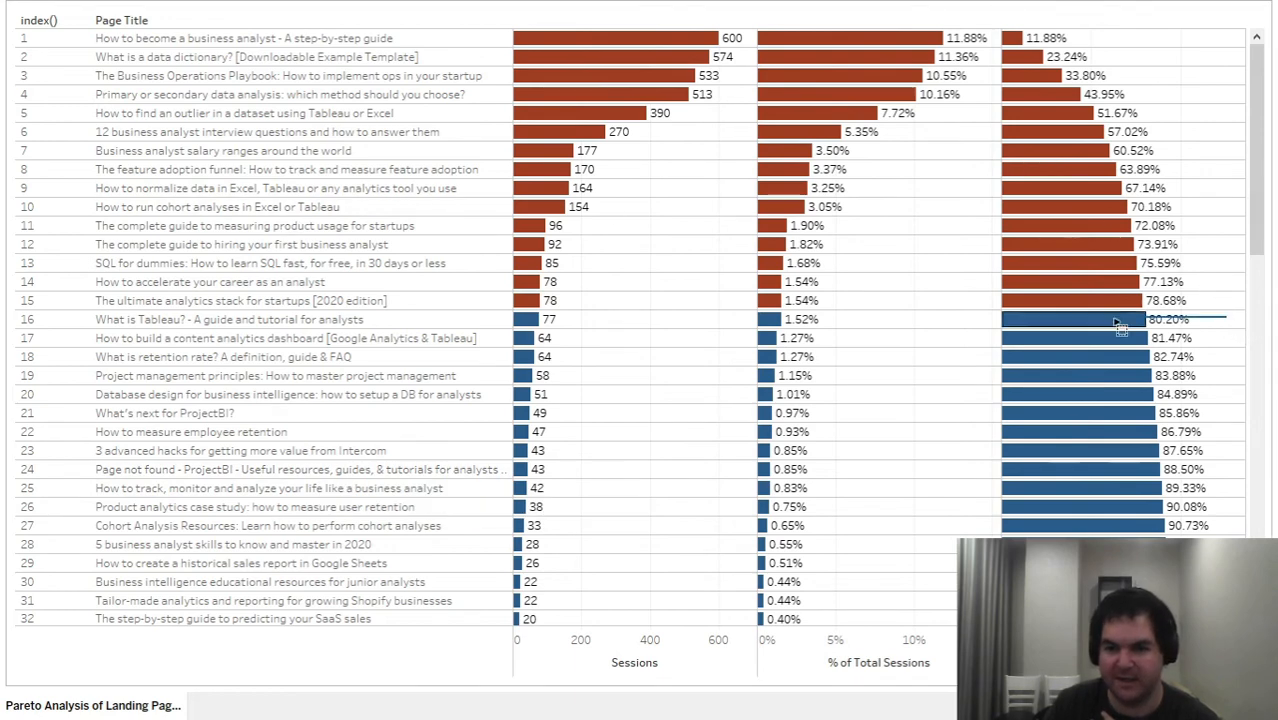
left_click_drag(1118, 324, 522, 40)
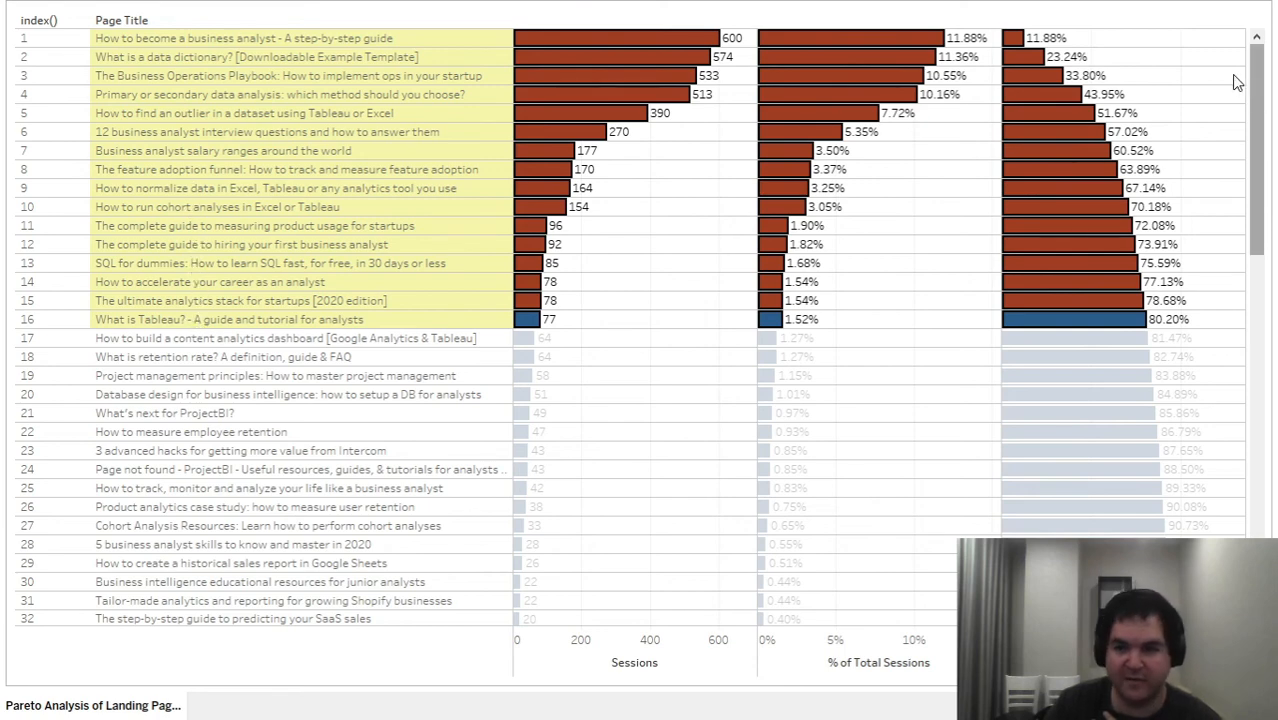
key("Escape")
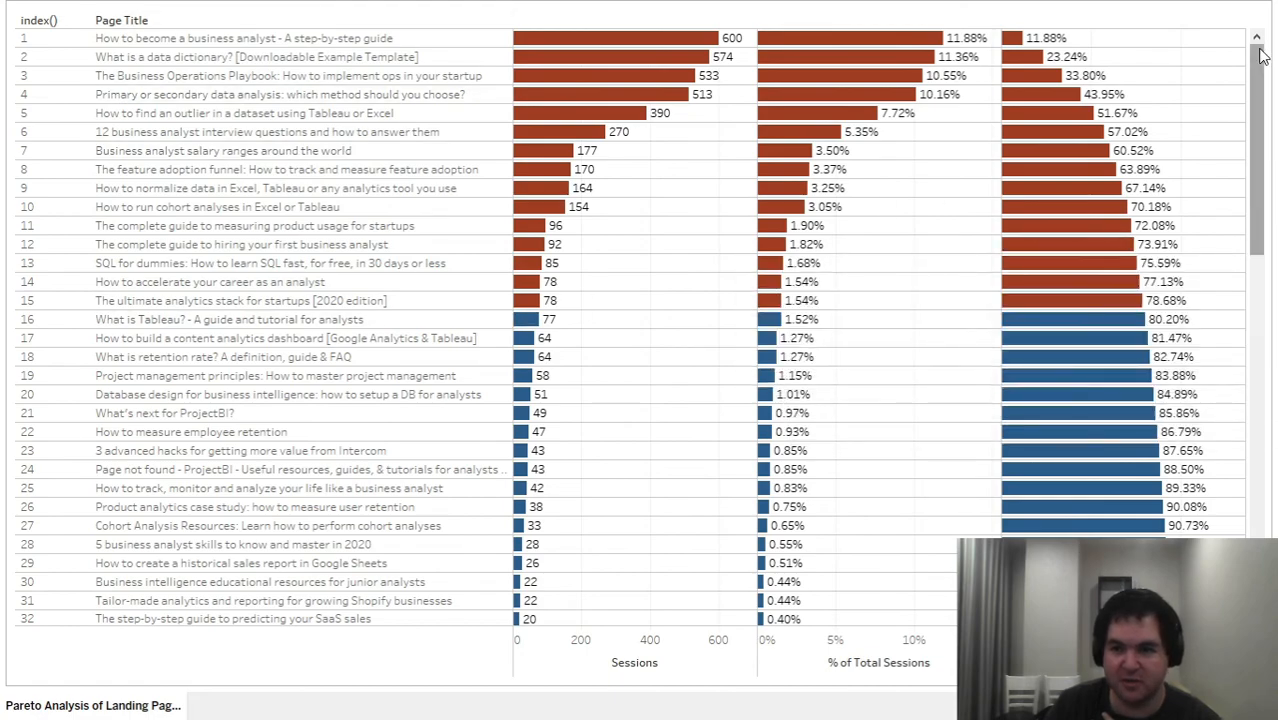
- Compare the five highest-ranked page titles with those ranked 6 to 16, clearing the selection after each group
mouse_move(1258, 90)
left_mouse_down()
mouse_move(1256, 318)
mouse_move(1256, 88)
left_mouse_up()
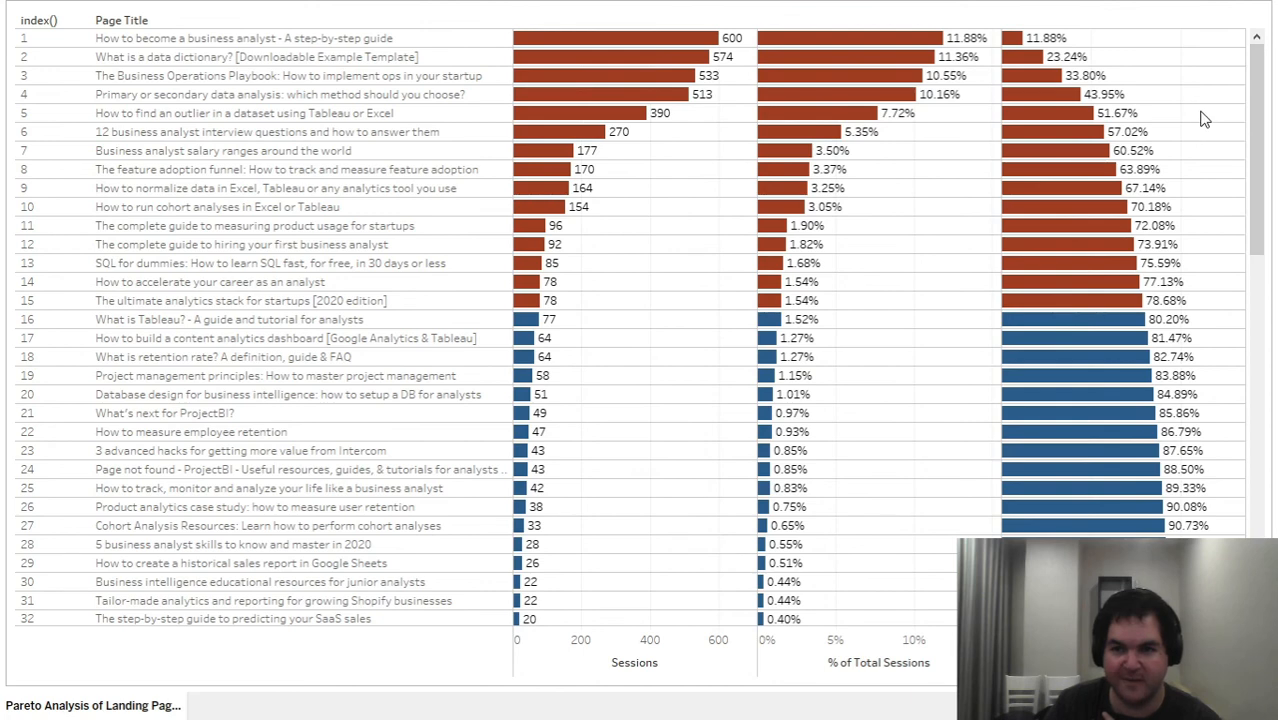
left_click_drag(1229, 117, 948, 38)
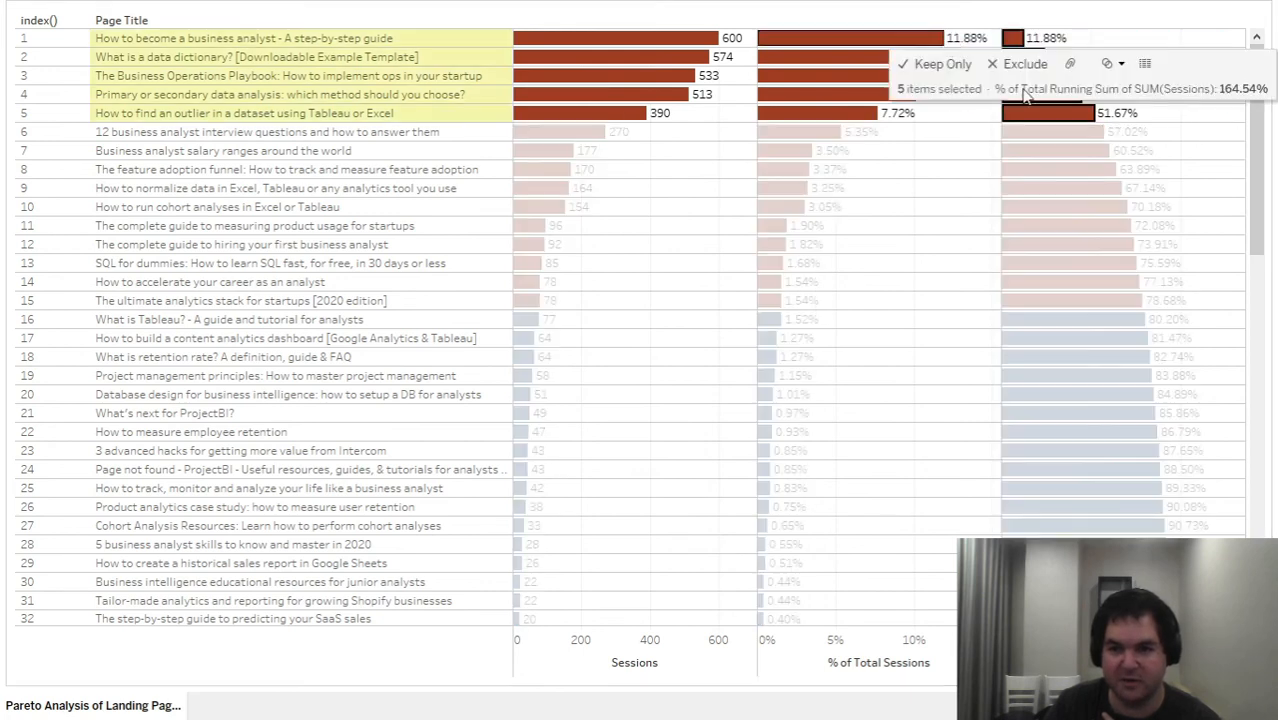
left_click(1225, 120)
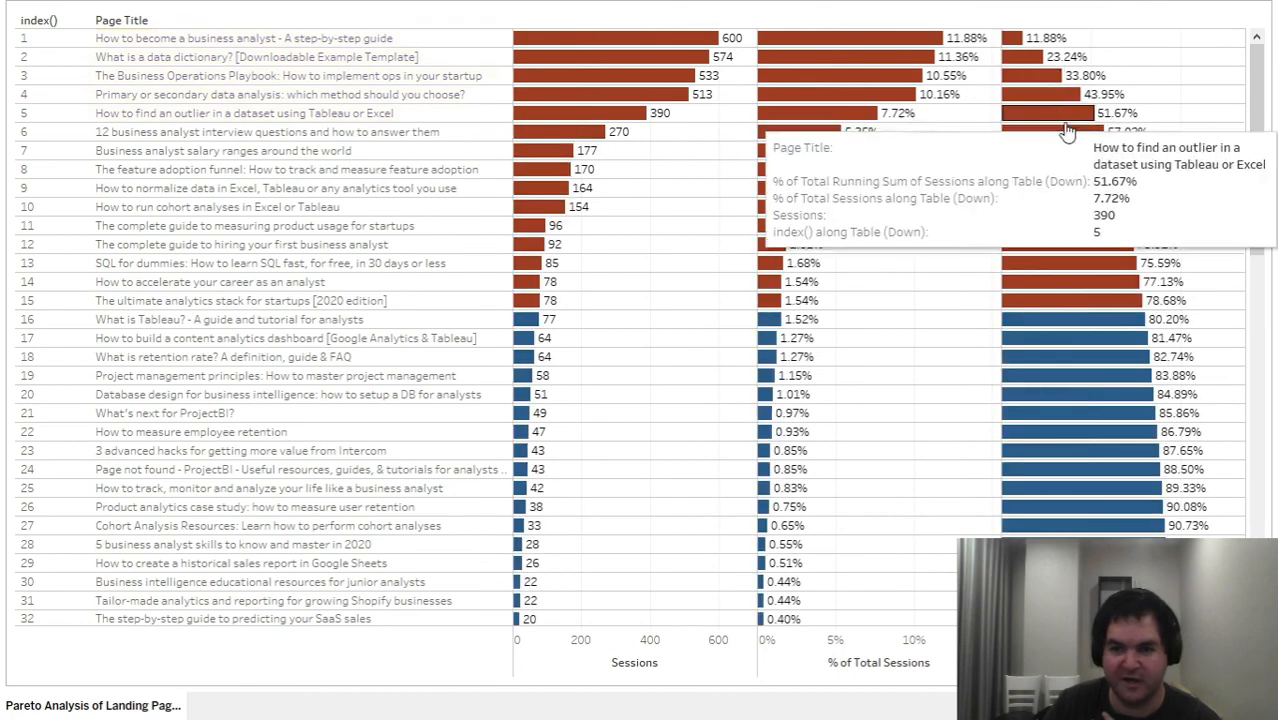
left_click_drag(1200, 133, 1019, 338)
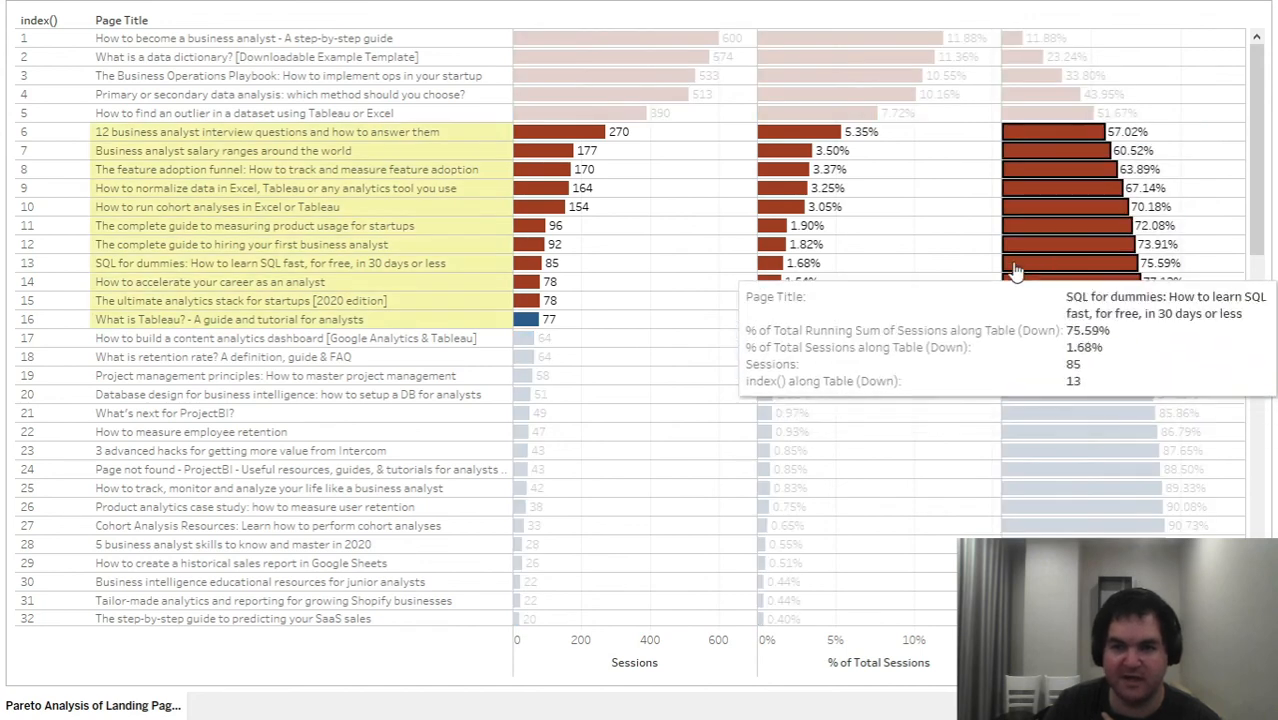
left_click(1232, 197)
mouse_move(1214, 316)
left_mouse_down()
mouse_move(390, 398)
mouse_move(235, 384)
mouse_move(1243, 363)
mouse_move(1227, 322)
left_mouse_up()
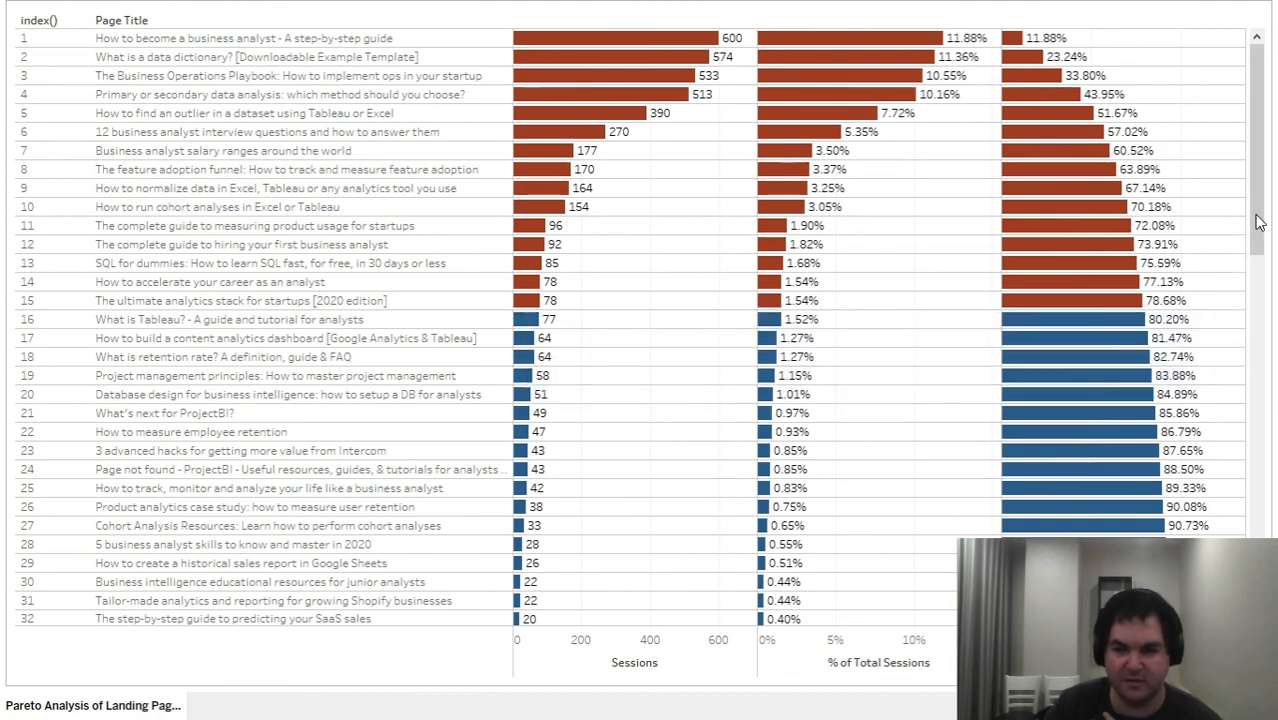
left_click_drag(1259, 222, 1260, 160)
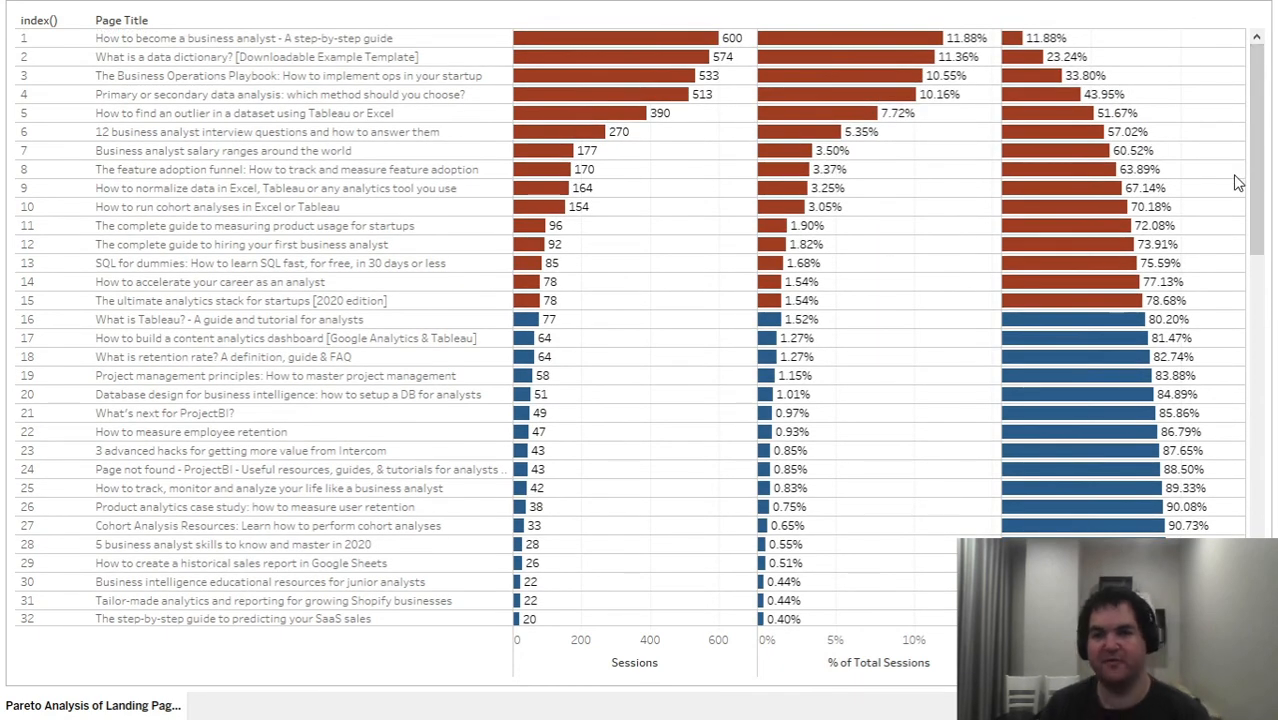